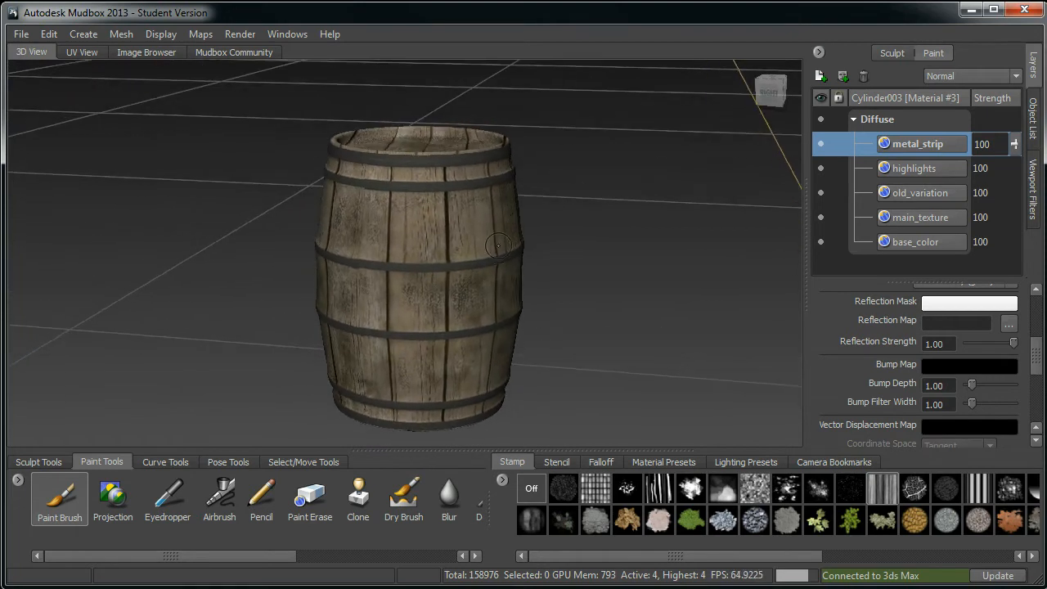
# Step: Toggle the main_texture diffuse layer's visibility to compare the barrel with and without it
pyautogui.click(903, 219)
pyautogui.click(820, 217)
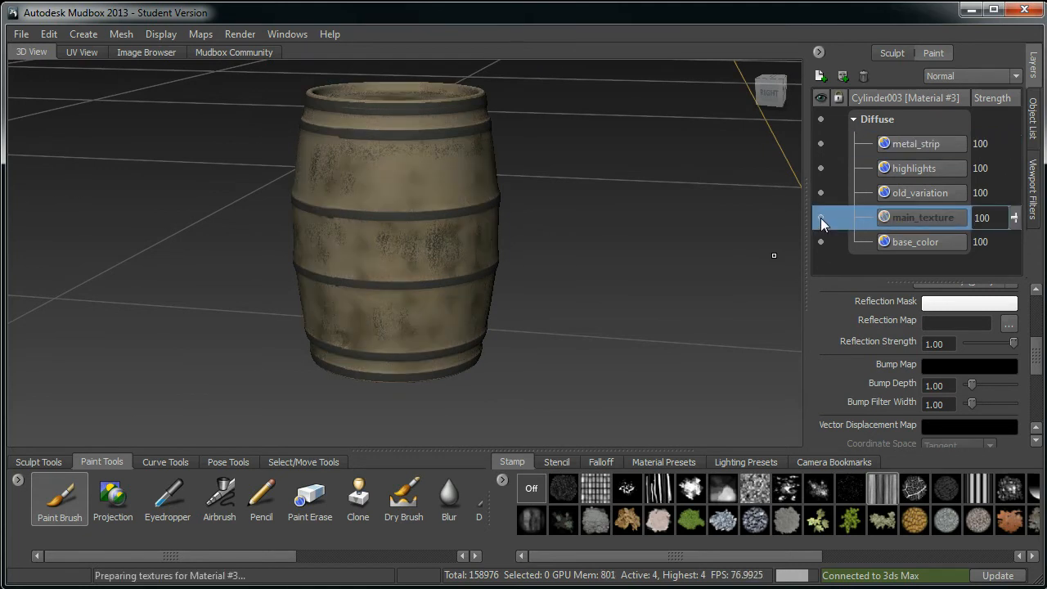
pyautogui.click(821, 218)
pyautogui.rightClick(917, 220)
pyautogui.click(841, 244)
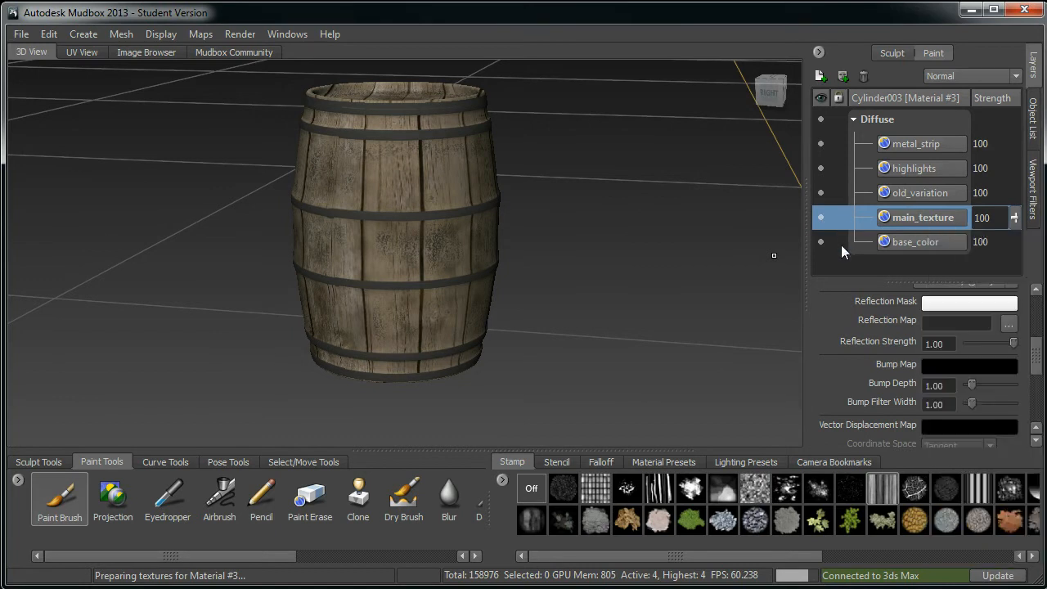
pyautogui.keyDown('alt'); pyautogui.moveTo(546, 259); pyautogui.dragTo(546, 242, button='middle'); pyautogui.keyUp('alt')
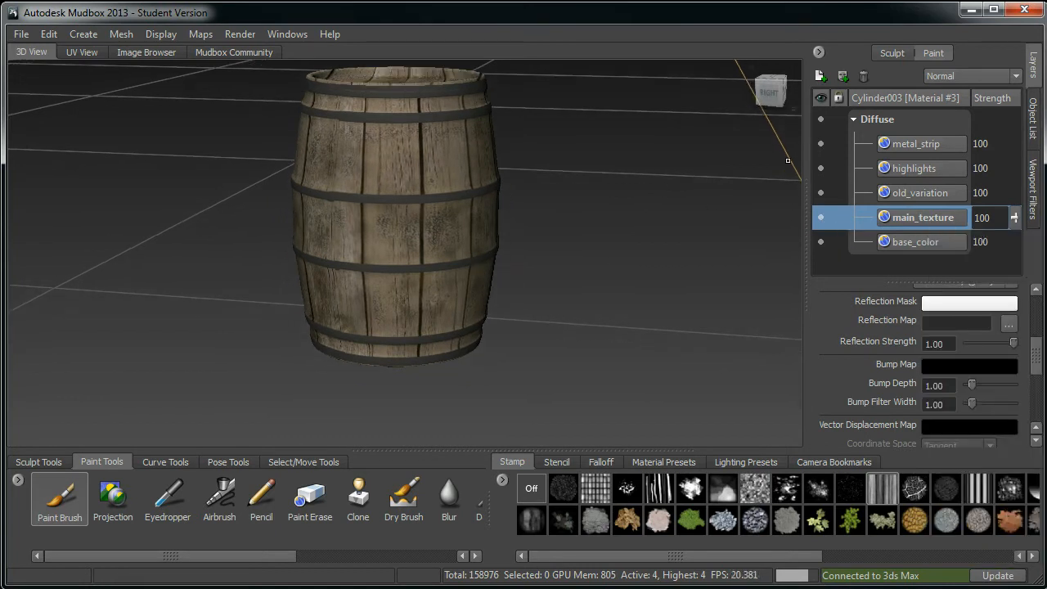
# Step: Create a new paint layer on the Bump Map channel
pyautogui.click(823, 74)
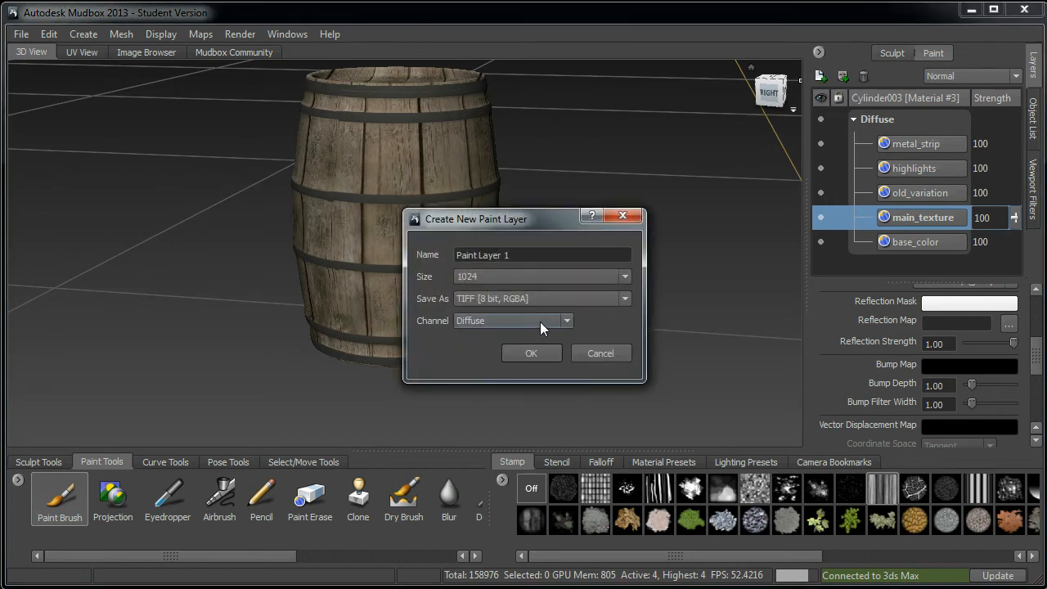
pyautogui.click(540, 322)
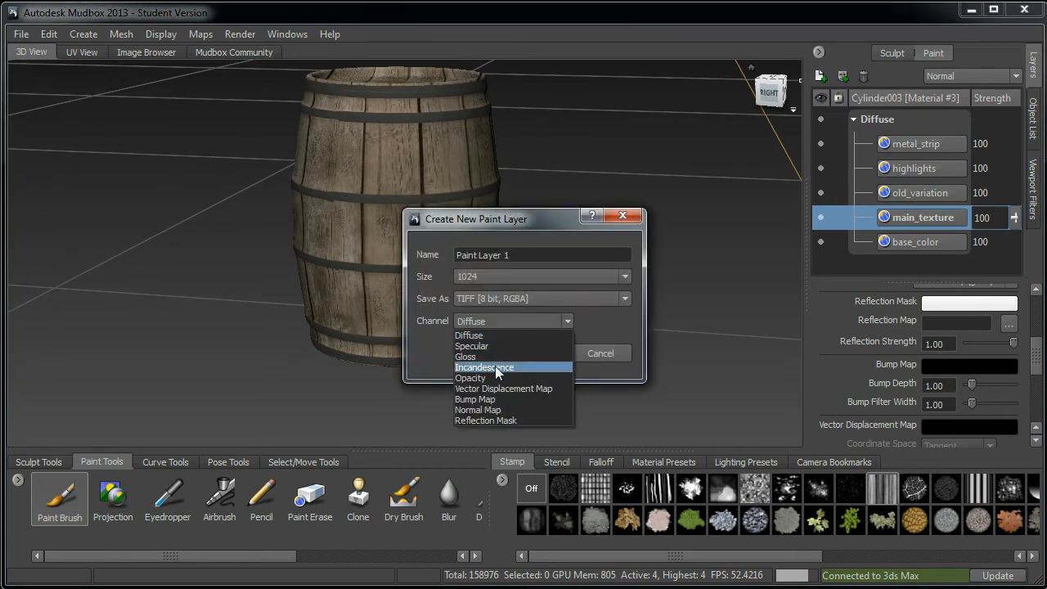
pyautogui.click(483, 401)
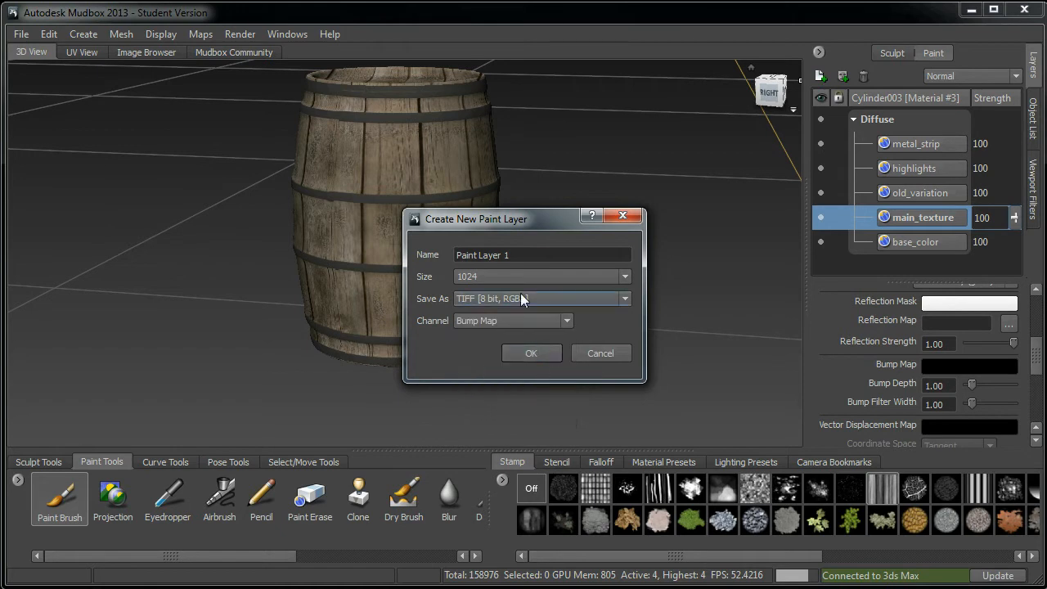
pyautogui.click(530, 353)
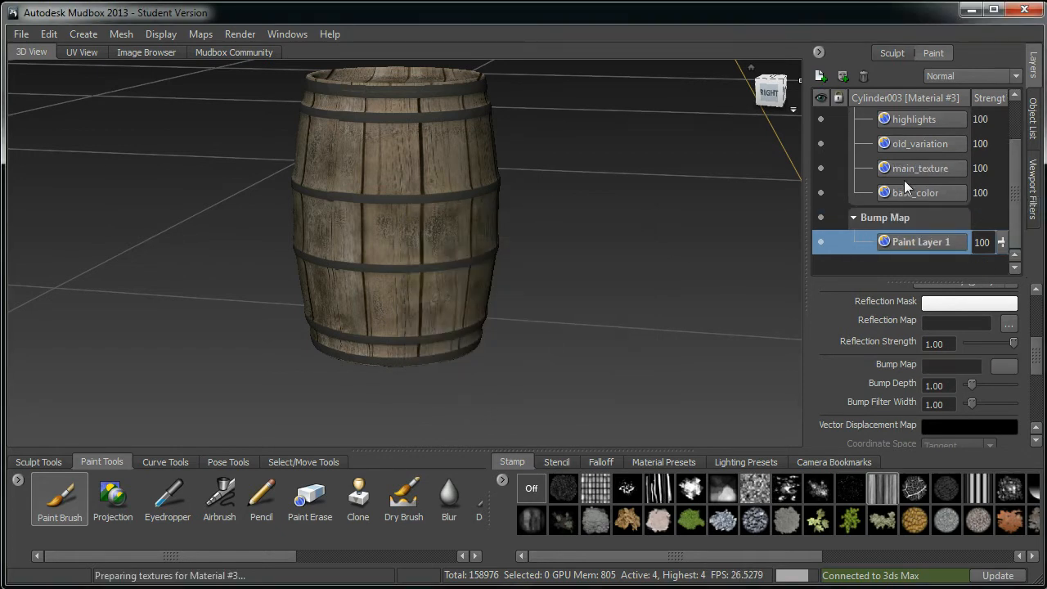
# Step: Toggle visibility of the main_texture and highlights layers to compare their effect on the barrel
pyautogui.click(912, 169)
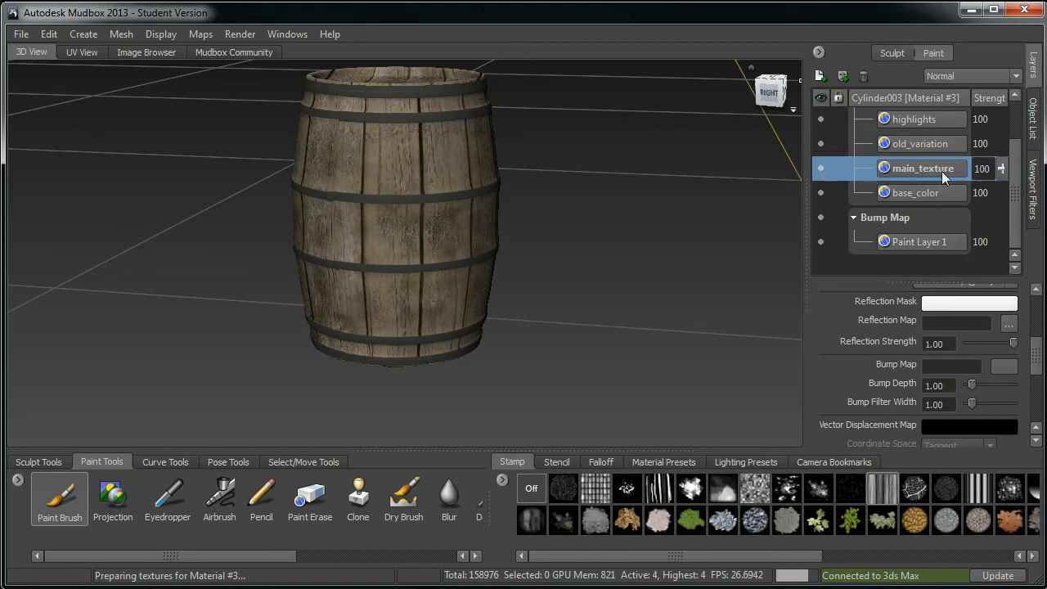
pyautogui.click(817, 168)
pyautogui.click(821, 168)
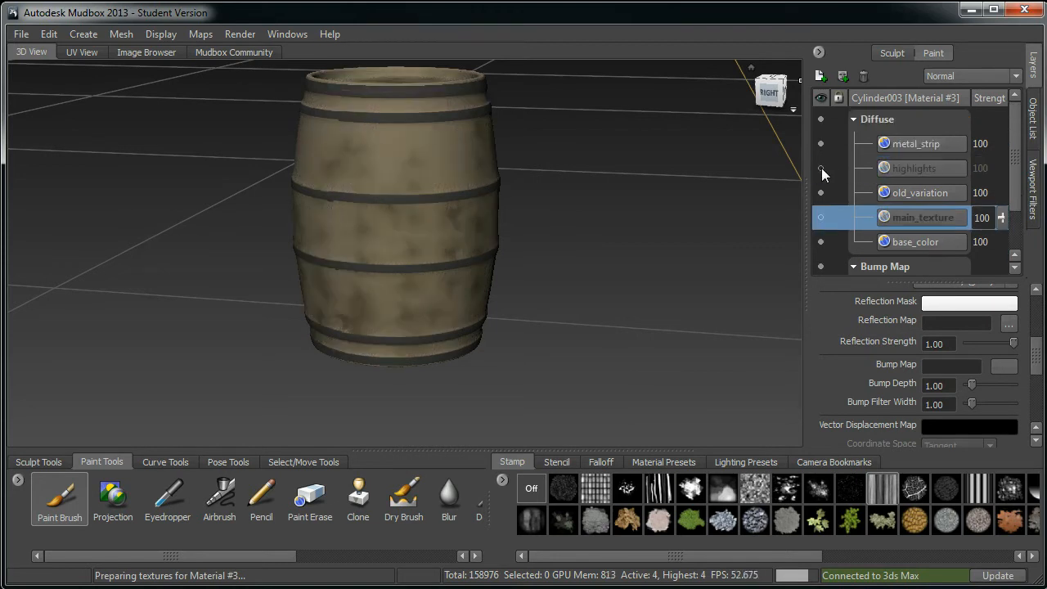
pyautogui.click(822, 168)
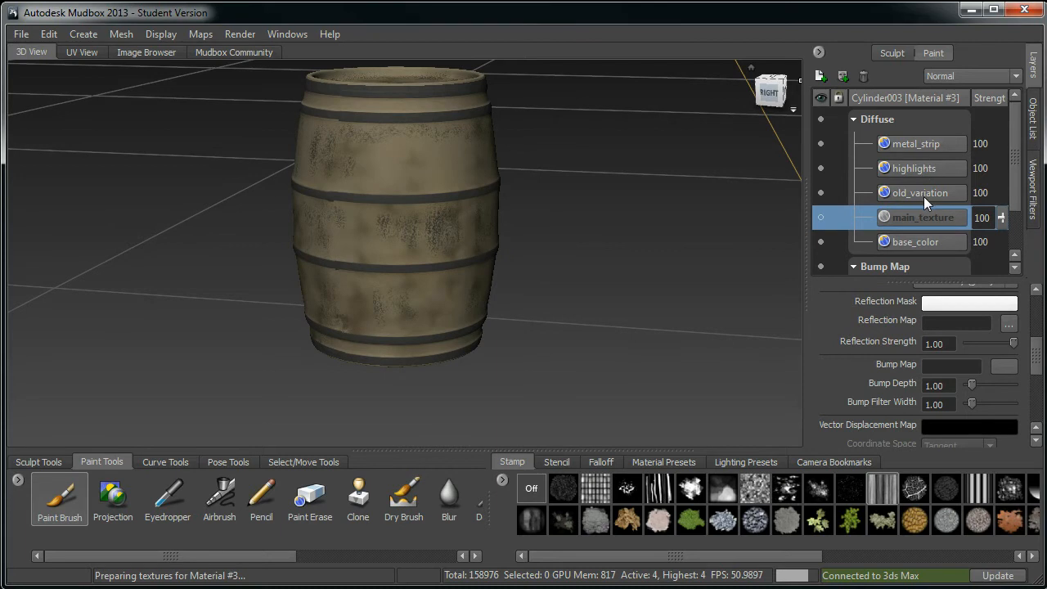
pyautogui.click(821, 218)
# Step: Duplicate the main_texture layer and select the copy
pyautogui.rightClick(880, 225)
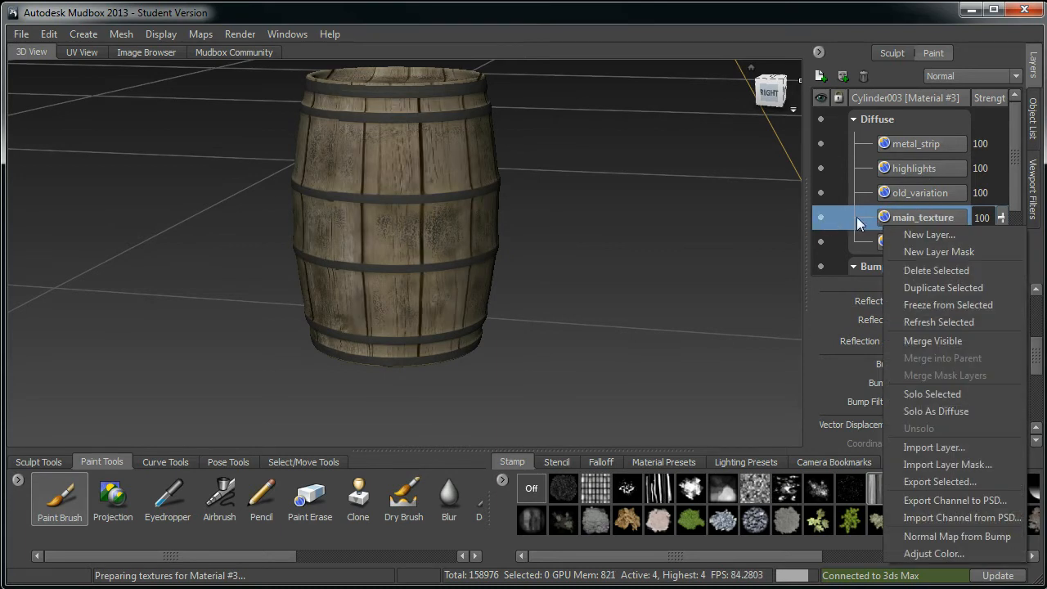
pyautogui.click(969, 288)
pyautogui.click(922, 244)
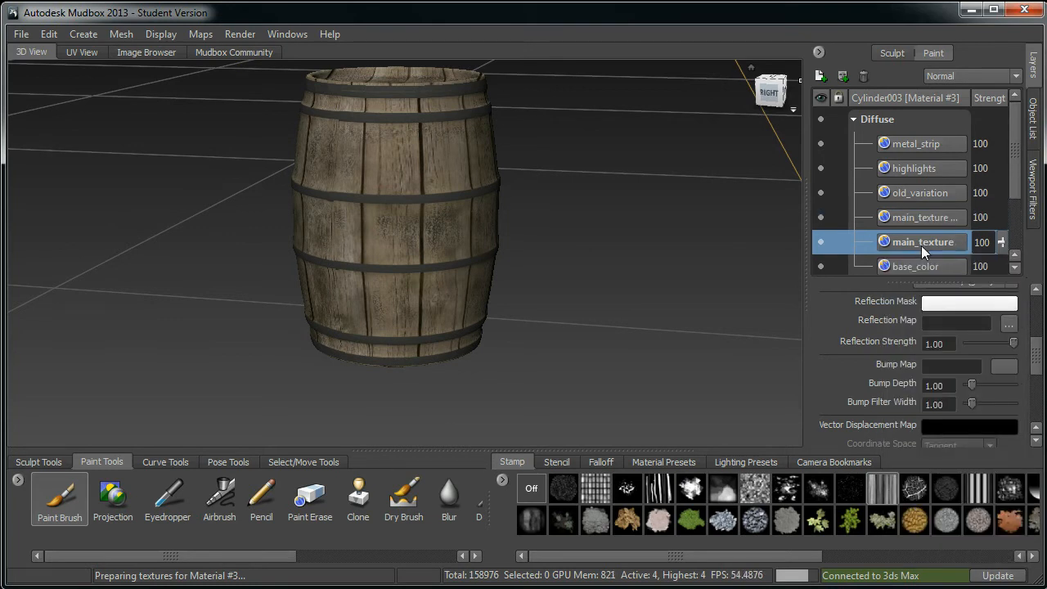
# Step: Try to move the main_texture layer onto Paint Layer 1 in the Bump Map channel
pyautogui.scroll(-1, 1021, 210)
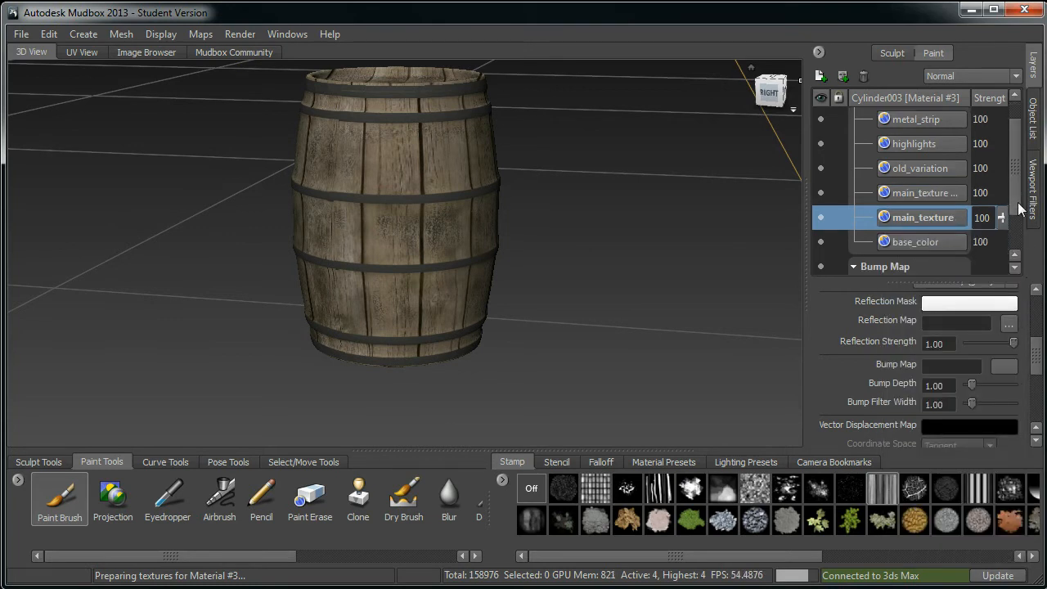
pyautogui.moveTo(916, 217)
pyautogui.mouseDown()
pyautogui.moveTo(919, 267)
pyautogui.moveTo(888, 262)
pyautogui.moveTo(895, 236)
pyautogui.moveTo(877, 227)
pyautogui.moveTo(885, 242)
pyautogui.moveTo(905, 242)
pyautogui.moveTo(893, 242)
pyautogui.mouseUp()
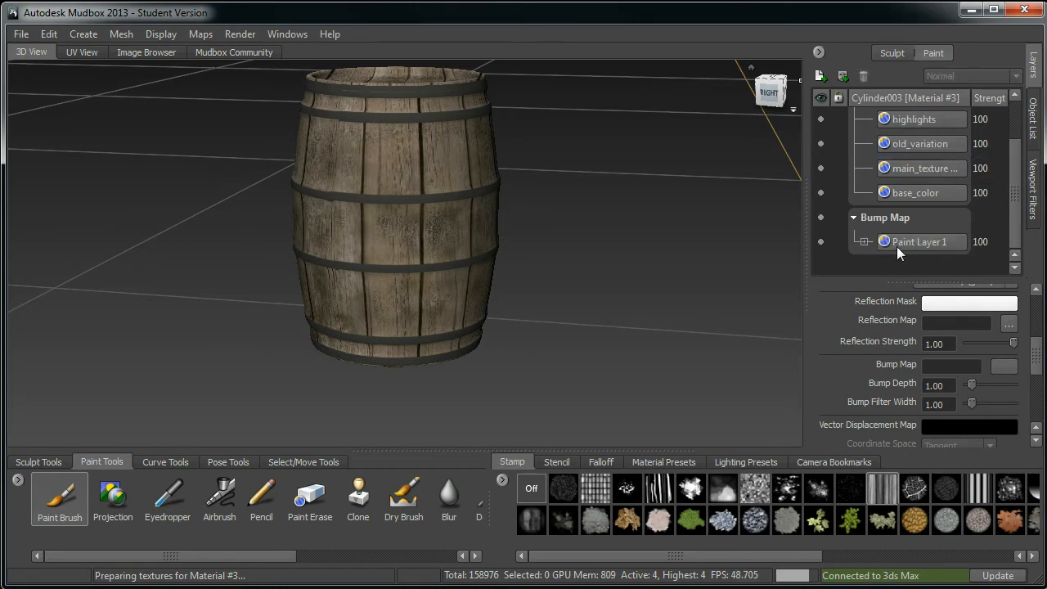
pyautogui.click(863, 242)
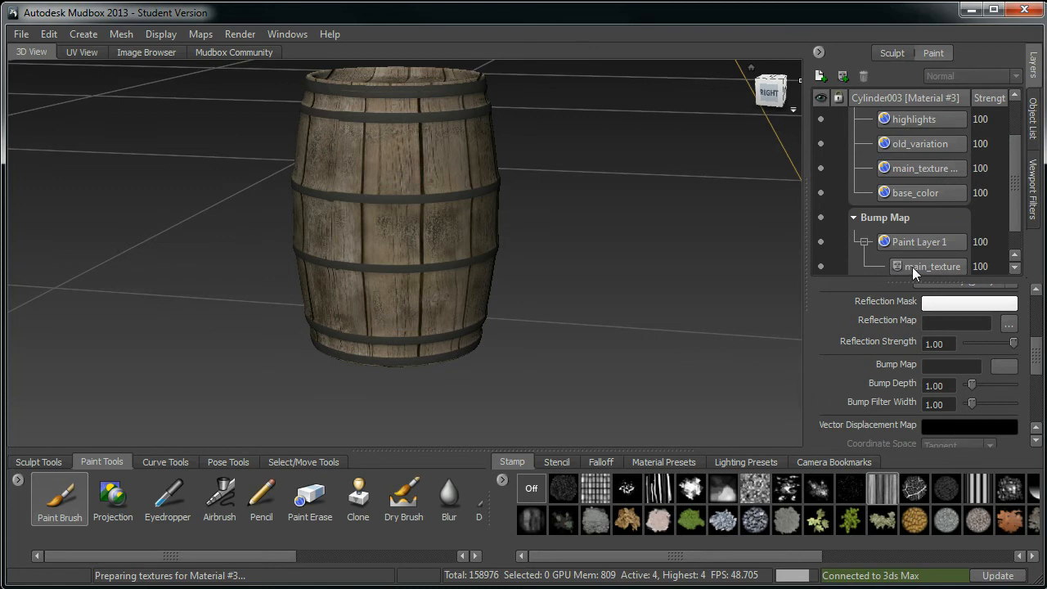
pyautogui.hotkey('ctrl', 'z')
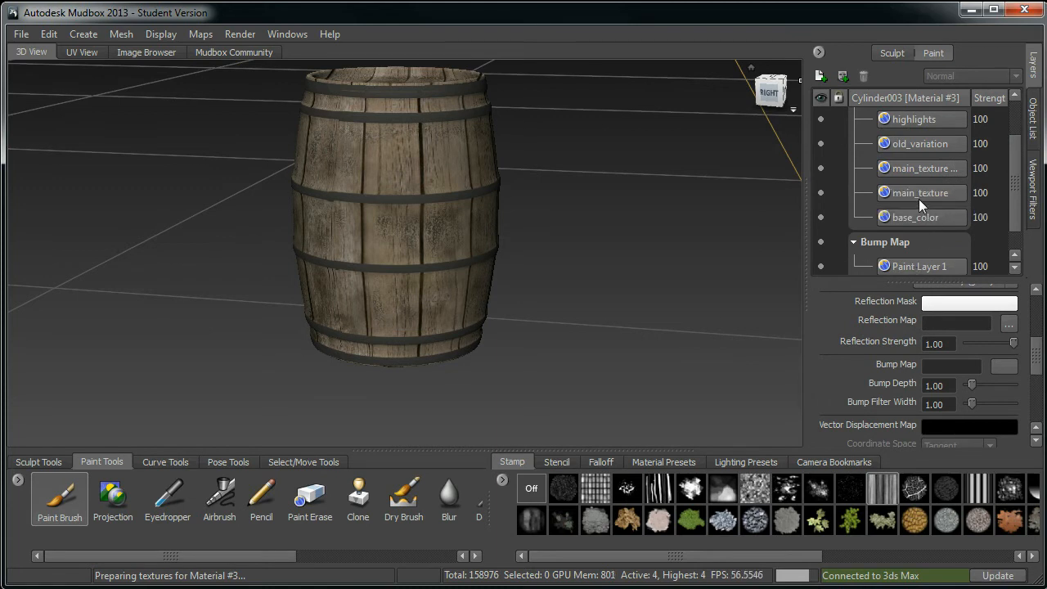
# Step: Move the main_texture layer into the Bump Map channel and inspect the bumped barrel surface
pyautogui.moveTo(907, 193)
pyautogui.mouseDown()
pyautogui.moveTo(933, 193)
pyautogui.moveTo(929, 264)
pyautogui.moveTo(894, 256)
pyautogui.moveTo(883, 274)
pyautogui.moveTo(883, 242)
pyautogui.moveTo(892, 242)
pyautogui.moveTo(884, 229)
pyautogui.moveTo(928, 232)
pyautogui.moveTo(889, 230)
pyautogui.mouseUp()
pyautogui.keyDown('alt'); pyautogui.moveTo(391, 266); pyautogui.dragTo(431, 301, button='middle'); pyautogui.keyUp('alt')
pyautogui.keyDown('alt'); pyautogui.moveTo(430, 301); pyautogui.dragTo(483, 352, button='right'); pyautogui.keyUp('alt')
pyautogui.keyDown('alt'); pyautogui.moveTo(483, 352); pyautogui.dragTo(463, 309); pyautogui.keyUp('alt')
pyautogui.keyDown('alt'); pyautogui.moveTo(357, 255); pyautogui.dragTo(524, 294); pyautogui.keyUp('alt')
pyautogui.keyDown('alt'); pyautogui.moveTo(565, 368); pyautogui.dragTo(479, 276, button='middle'); pyautogui.keyUp('alt')
pyautogui.keyDown('alt'); pyautogui.moveTo(524, 278); pyautogui.dragTo(500, 306, button='right'); pyautogui.keyUp('alt')
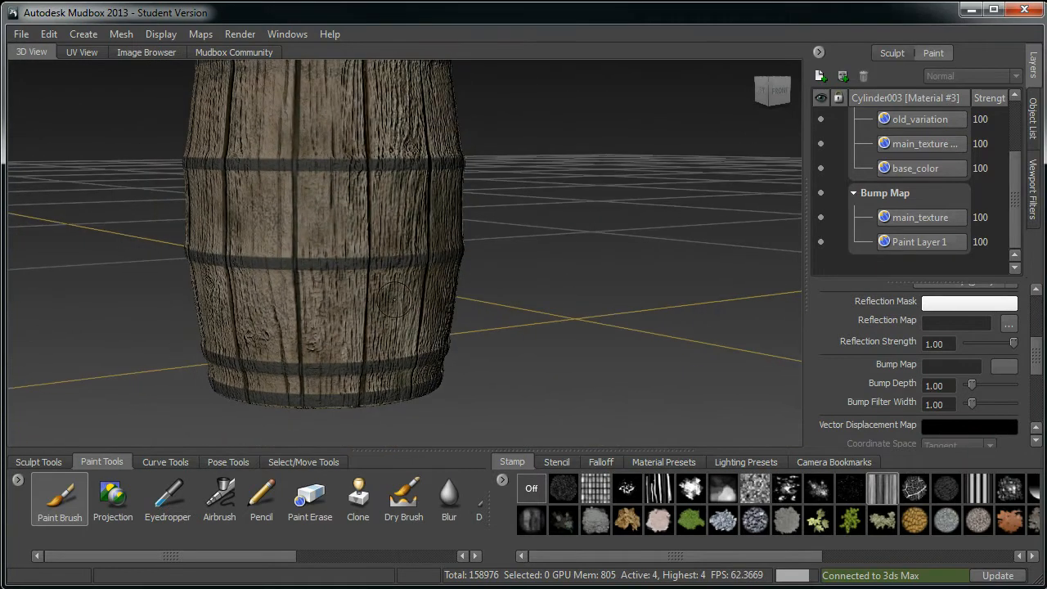
pyautogui.keyDown('alt'); pyautogui.moveTo(385, 291); pyautogui.dragTo(487, 368, button='middle'); pyautogui.keyUp('alt')
pyautogui.keyDown('alt'); pyautogui.moveTo(487, 368); pyautogui.dragTo(420, 296, button='right'); pyautogui.keyUp('alt')
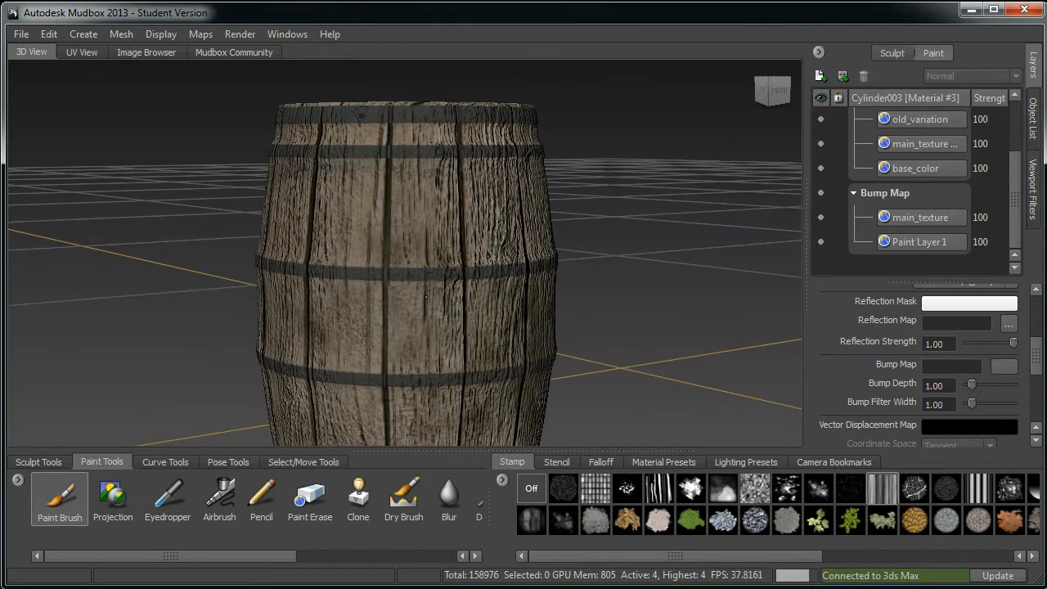
# Step: Open the barrel's material settings to review its bump properties
pyautogui.rightClick(420, 296)
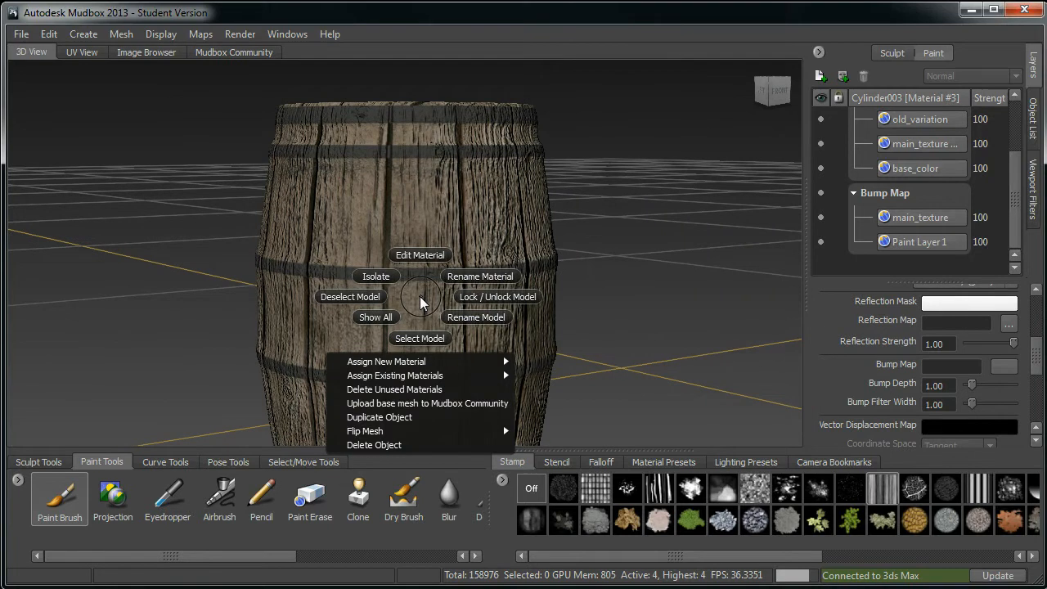
pyautogui.click(420, 256)
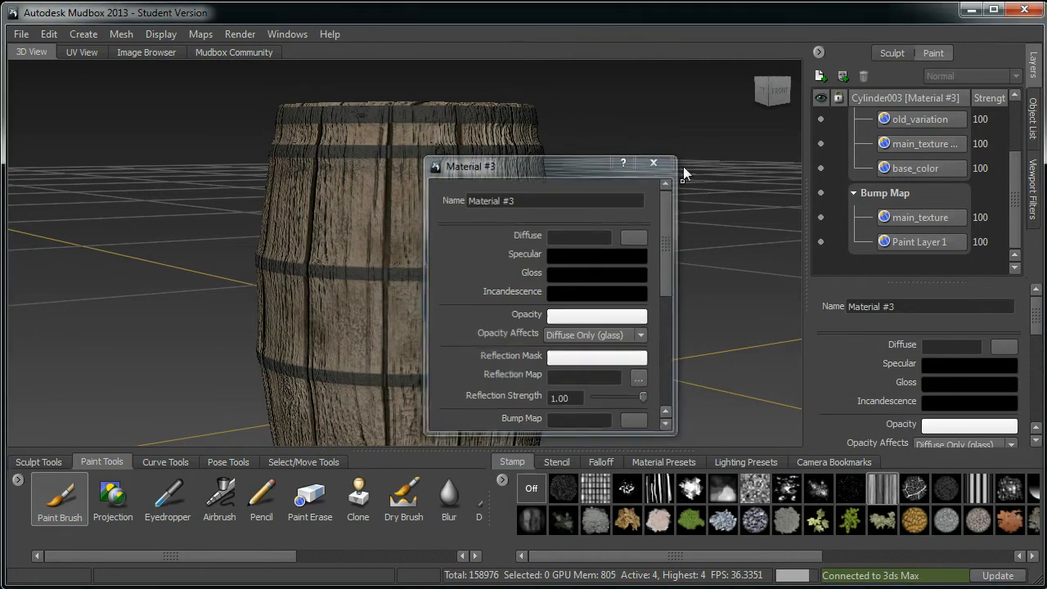
pyautogui.click(656, 163)
pyautogui.moveTo(1039, 323); pyautogui.dragTo(1042, 378)
pyautogui.click(949, 325)
pyautogui.moveTo(545, 291)
pyautogui.keyDown('alt'); pyautogui.mouseDown()
pyautogui.moveTo(552, 287)
pyautogui.moveTo(579, 372)
pyautogui.mouseUp(); pyautogui.keyUp('alt')
pyautogui.press('c')
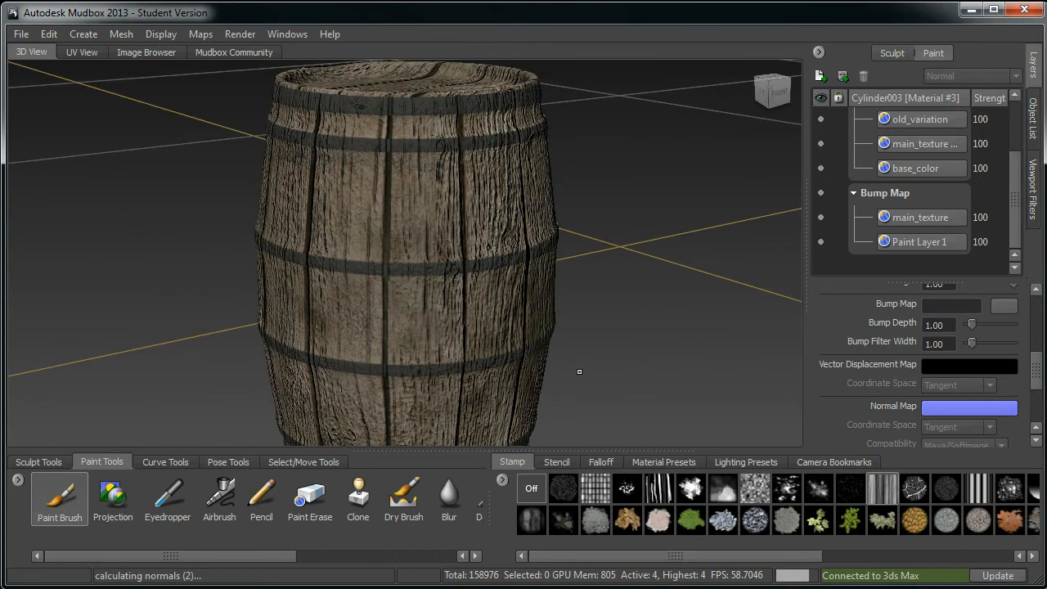
pyautogui.press('5')
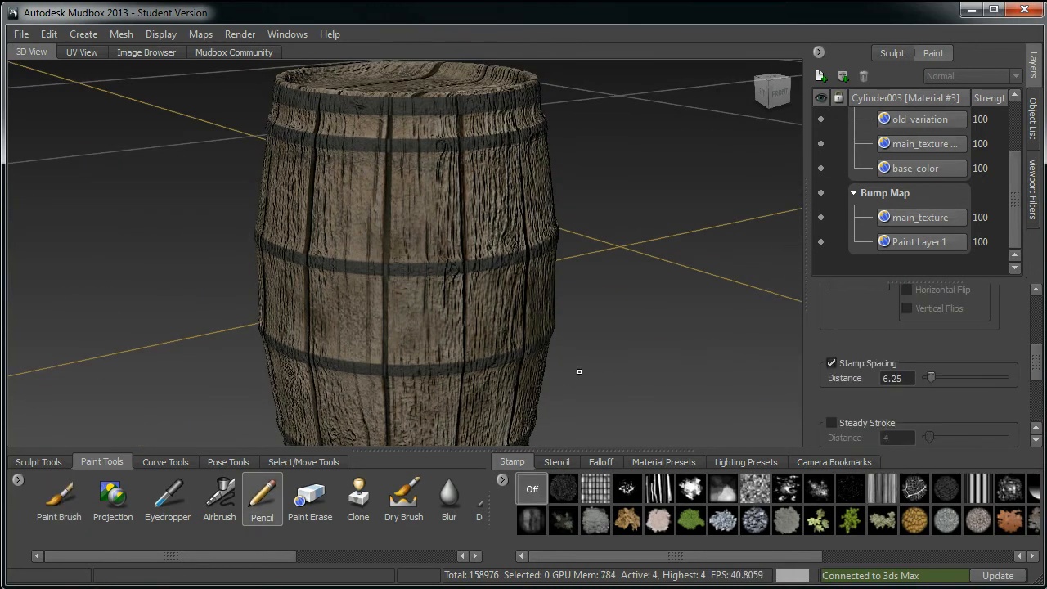
pyautogui.keyDown('alt'); pyautogui.moveTo(563, 367); pyautogui.dragTo(565, 317, button='middle'); pyautogui.keyUp('alt')
pyautogui.rightClick(508, 333)
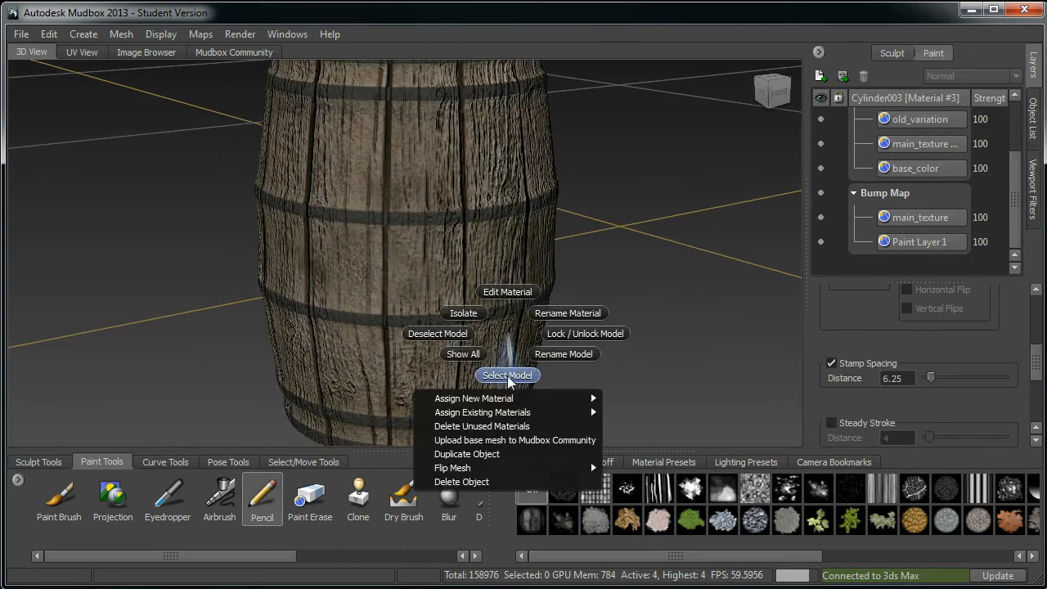
pyautogui.click(503, 292)
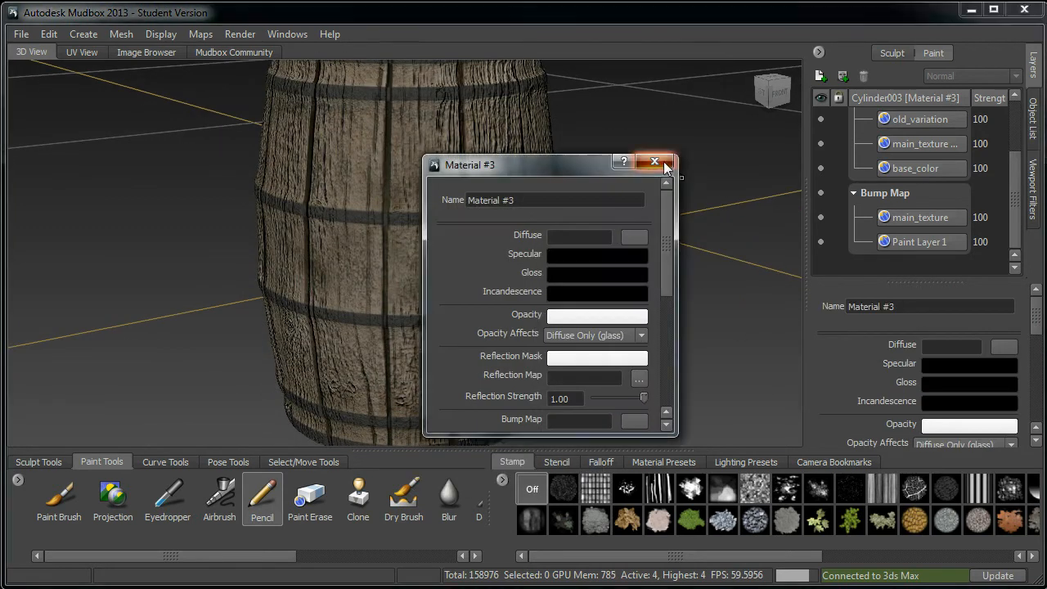
pyautogui.click(655, 162)
# Step: Set the material's Bump Depth to 0.5
pyautogui.scroll(-5, 1041, 368)
pyautogui.scroll(-1, 1041, 368)
pyautogui.click(946, 351)
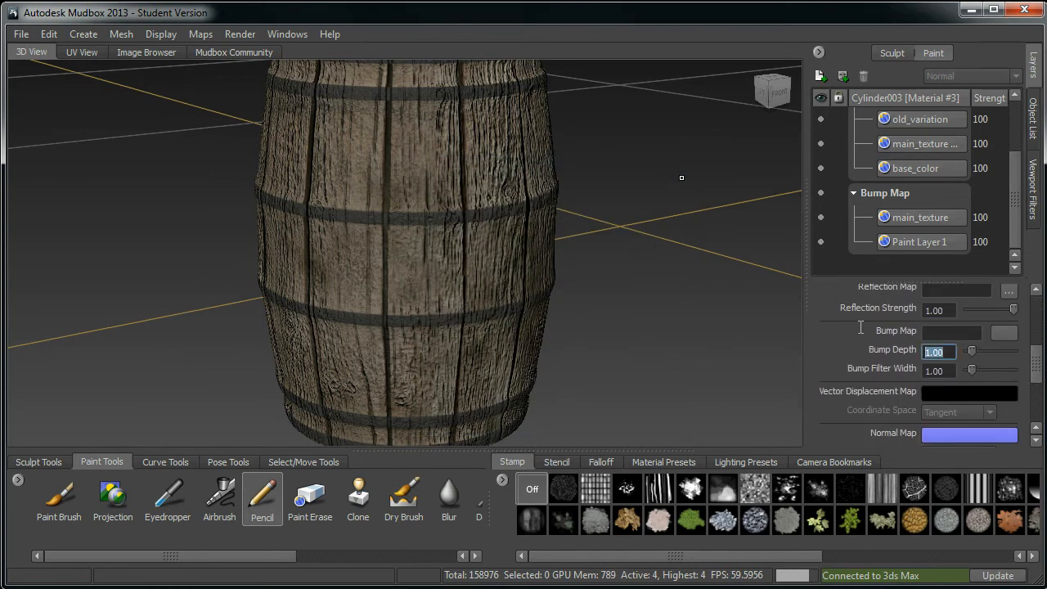
pyautogui.write('0.75')
pyautogui.press('Return')
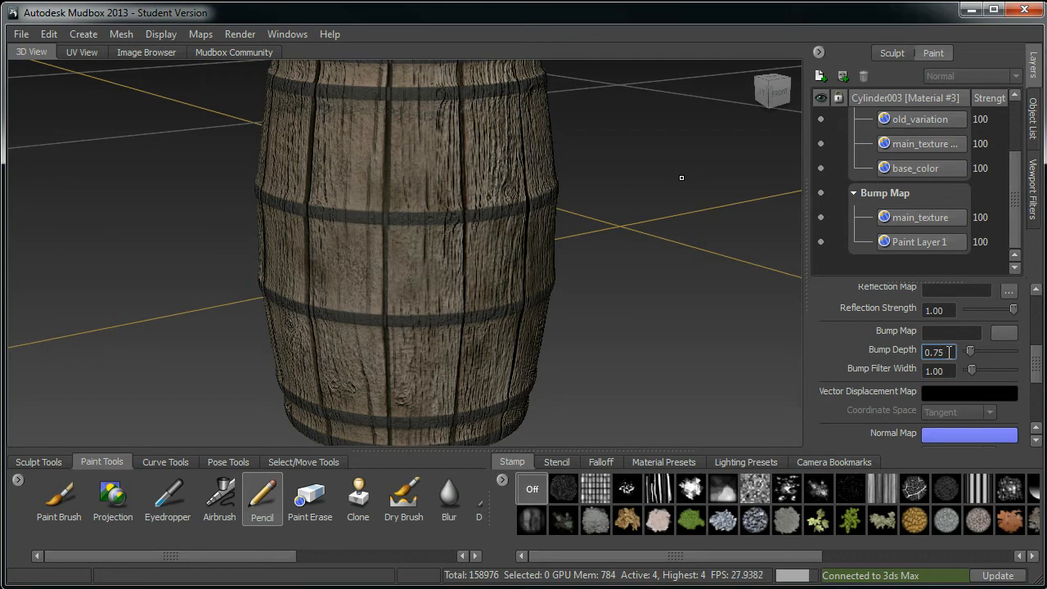
pyautogui.keyDown('alt'); pyautogui.moveTo(516, 289); pyautogui.dragTo(540, 272); pyautogui.keyUp('alt')
pyautogui.doubleClick(938, 352)
pyautogui.write('0.5')
pyautogui.press('Return')
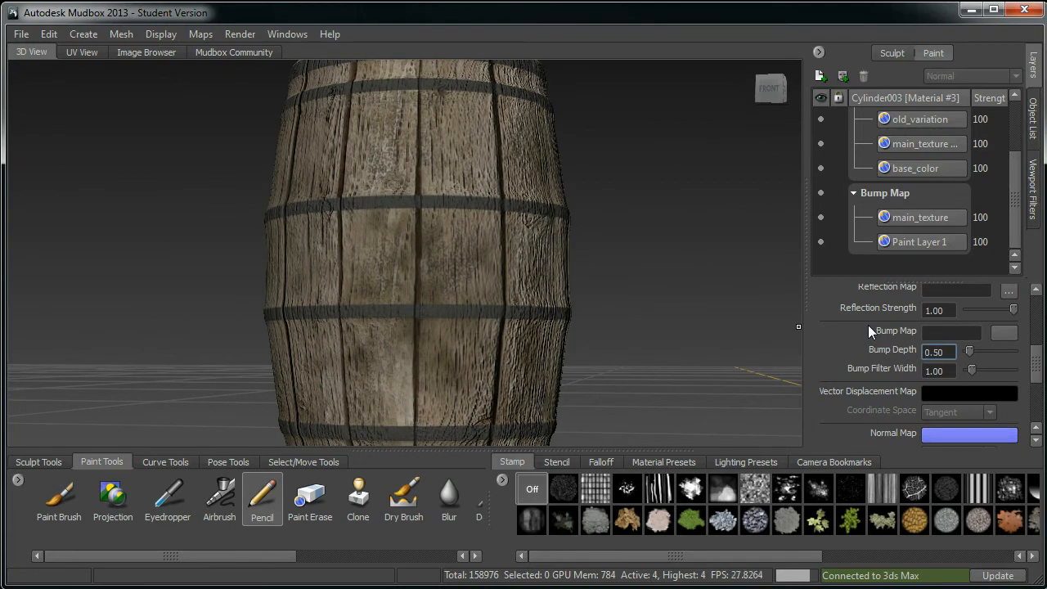
# Step: Toggle the bump main_texture layer's visibility to compare the barrel with and without bump
pyautogui.keyDown('alt'); pyautogui.moveTo(568, 278); pyautogui.dragTo(519, 196); pyautogui.keyUp('alt')
pyautogui.keyDown('alt'); pyautogui.moveTo(520, 197); pyautogui.dragTo(499, 348, button='middle'); pyautogui.keyUp('alt')
pyautogui.keyDown('alt'); pyautogui.moveTo(530, 219); pyautogui.dragTo(549, 274); pyautogui.keyUp('alt')
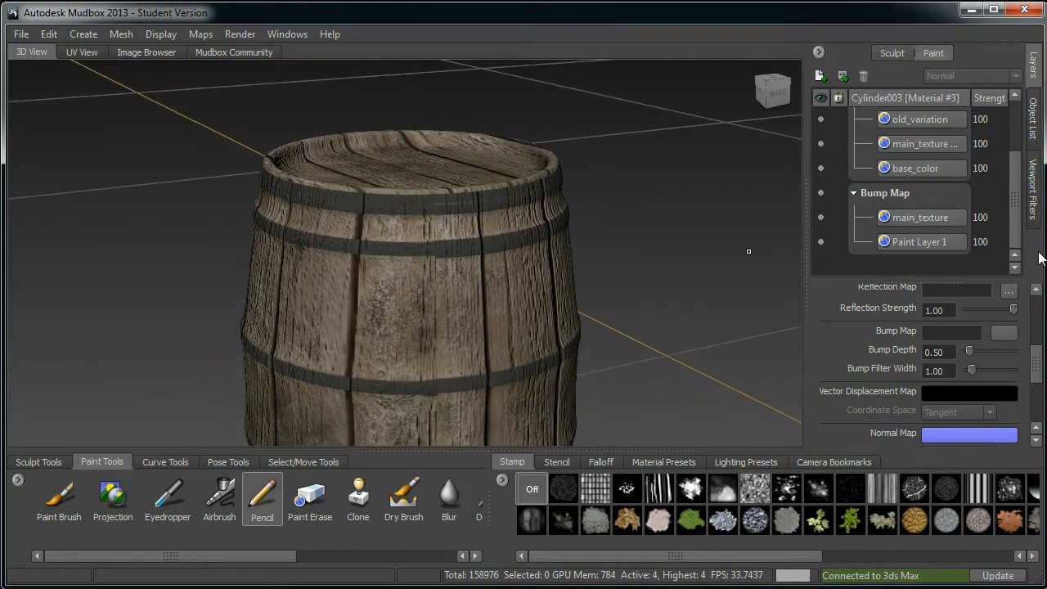
pyautogui.click(930, 219)
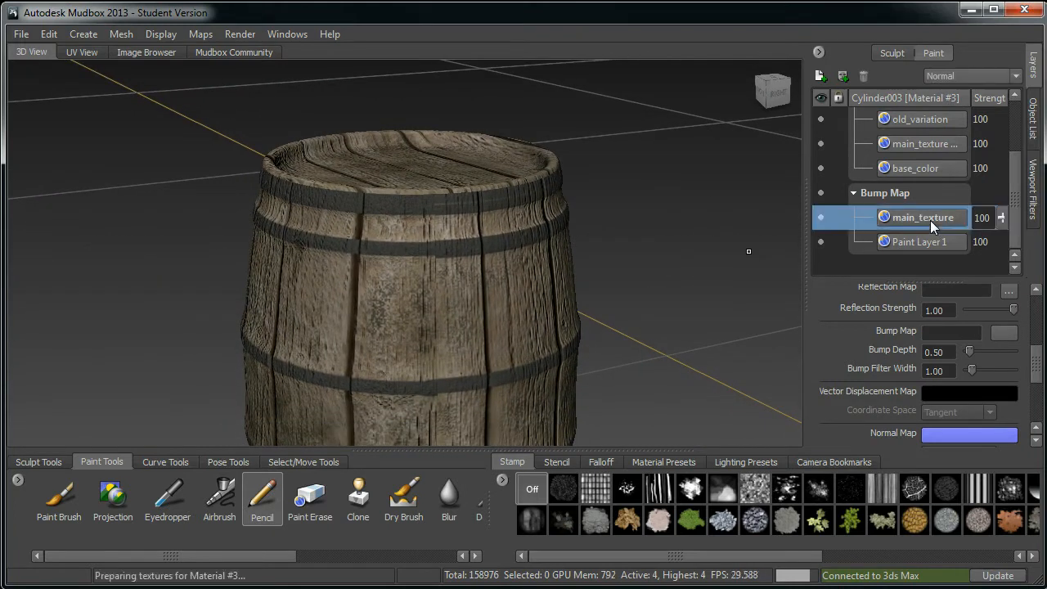
pyautogui.click(819, 215)
pyautogui.click(822, 242)
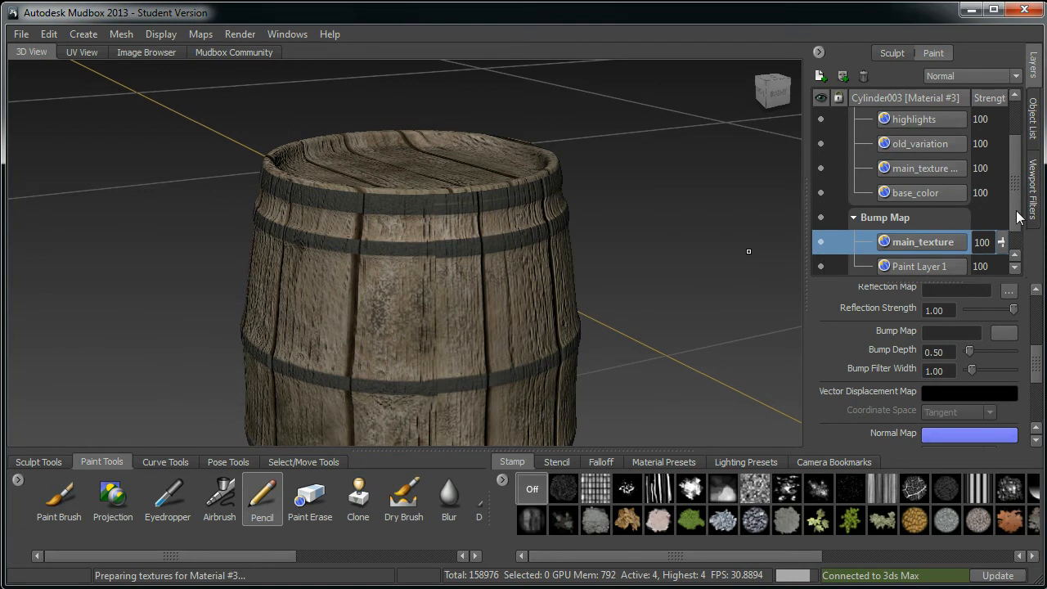
# Step: Delete Paint Layer 1 from the Bump Map channel
pyautogui.scroll(-1, 1016, 211)
pyautogui.rightClick(907, 242)
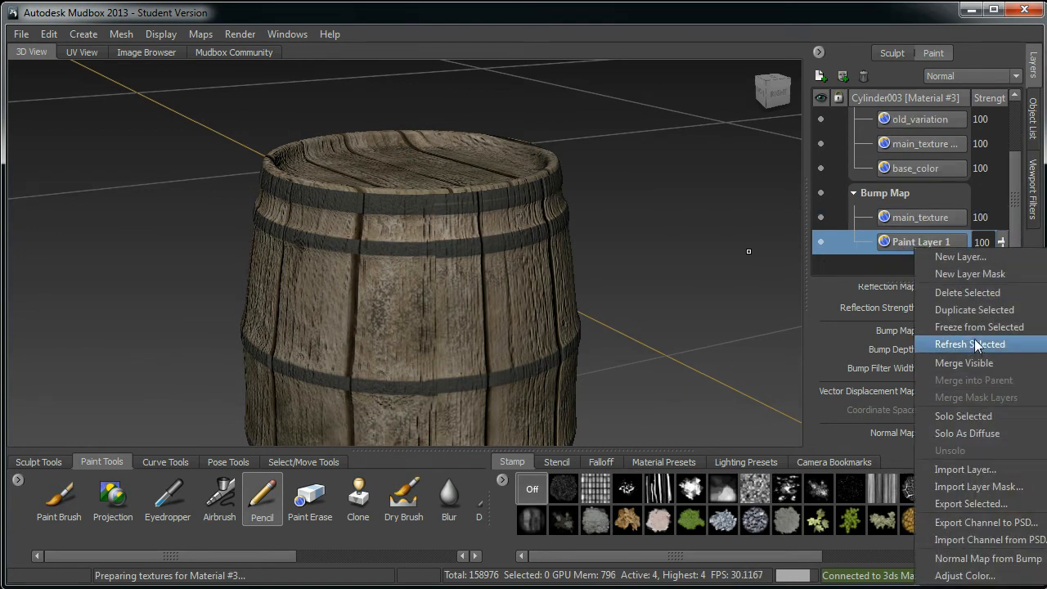
pyautogui.click(979, 296)
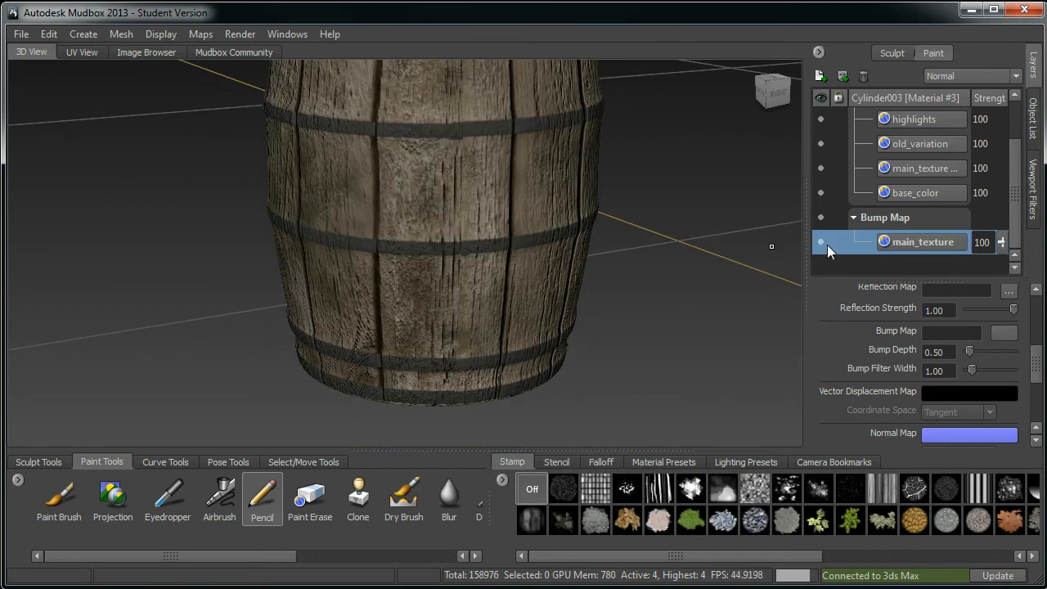
# Step: Toggle the bump main_texture layer on and off repeatedly to compare the surface detail
pyautogui.click(822, 243)
pyautogui.click(823, 243)
pyautogui.click(823, 243)
pyautogui.click(823, 243)
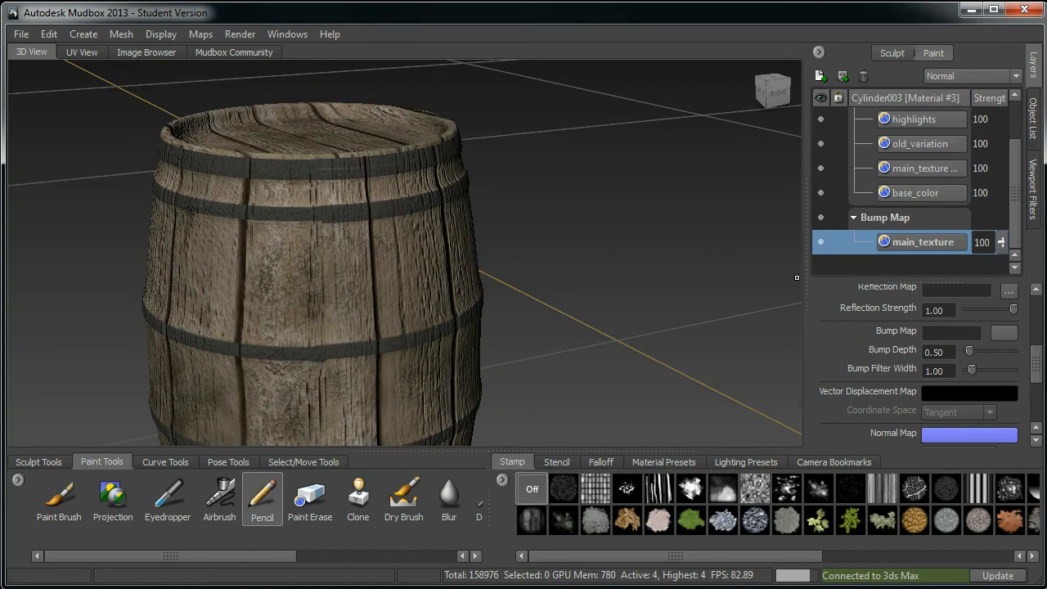
pyautogui.click(819, 243)
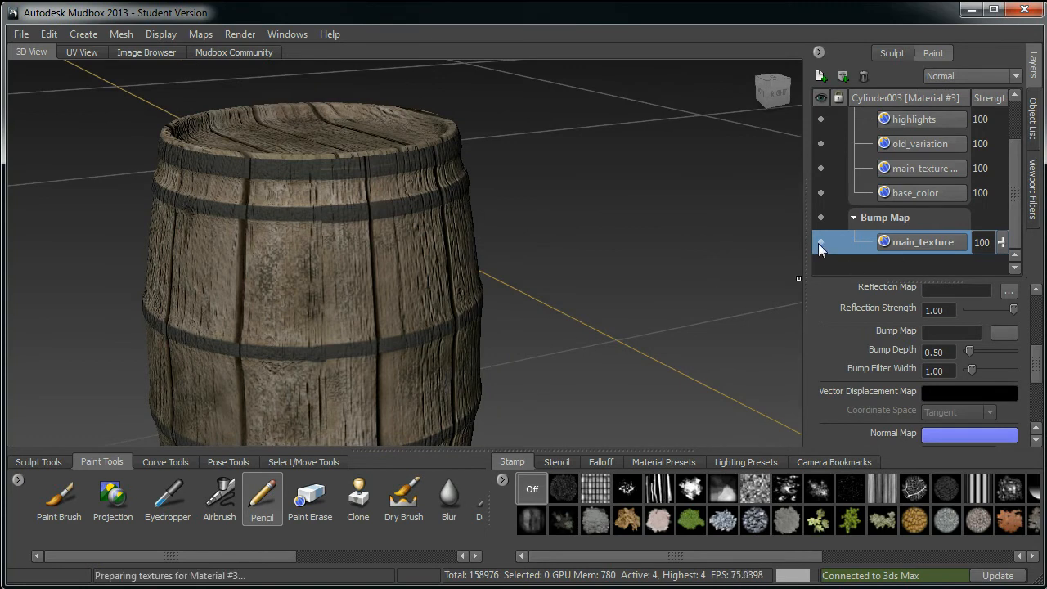
pyautogui.click(819, 242)
pyautogui.press('f')
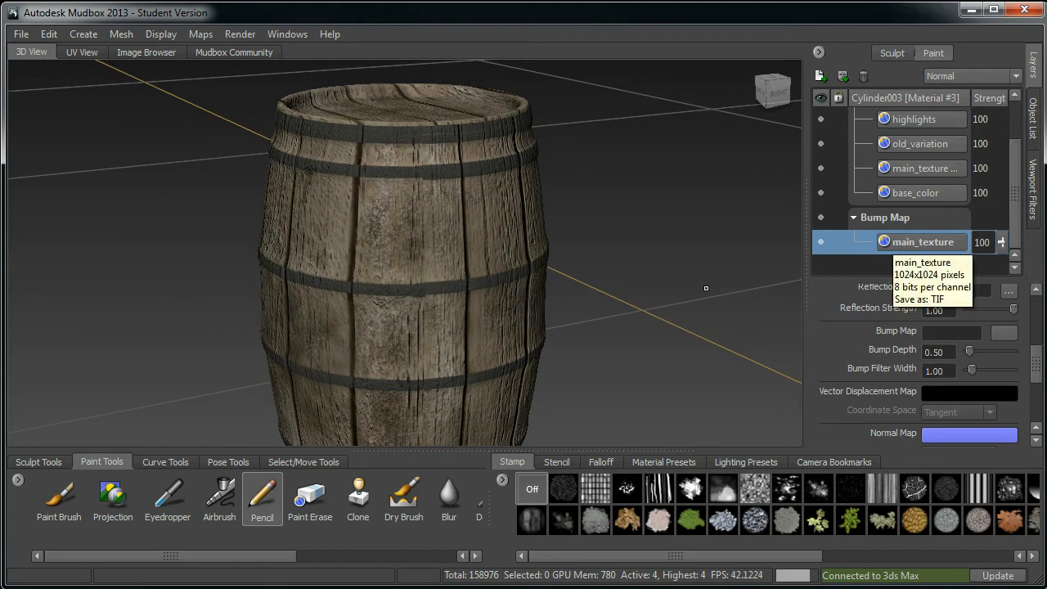
# Step: Convert the bump main_texture layer to greyscale by applying the Black and White preset in Adjust Color
pyautogui.keyDown('alt'); pyautogui.moveTo(573, 264); pyautogui.dragTo(581, 242, button='middle'); pyautogui.keyUp('alt')
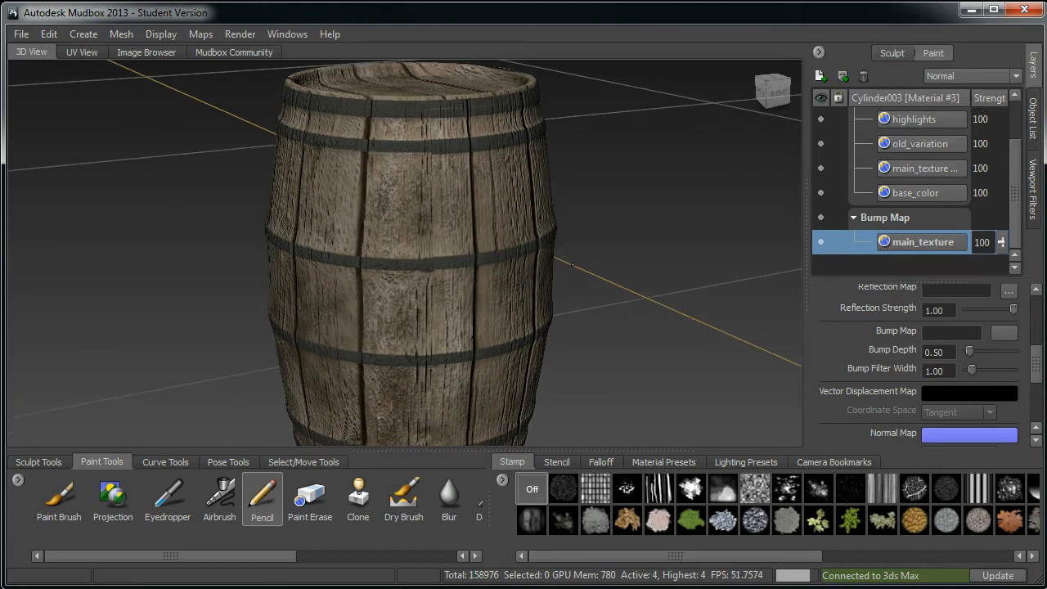
pyautogui.rightClick(907, 246)
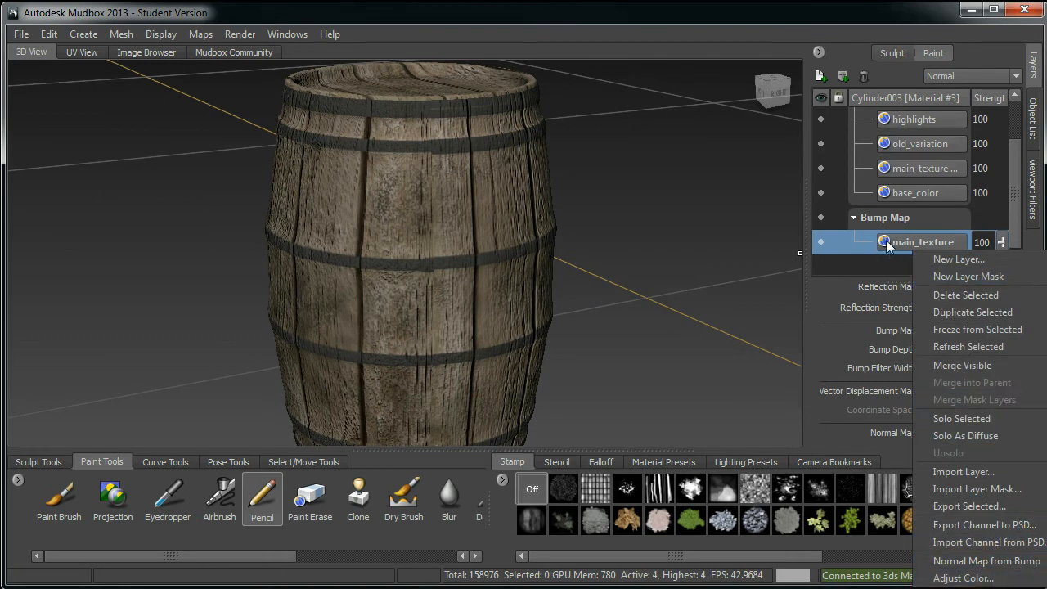
pyautogui.click(628, 285)
pyautogui.keyDown('alt'); pyautogui.moveTo(552, 277); pyautogui.dragTo(576, 273); pyautogui.keyUp('alt')
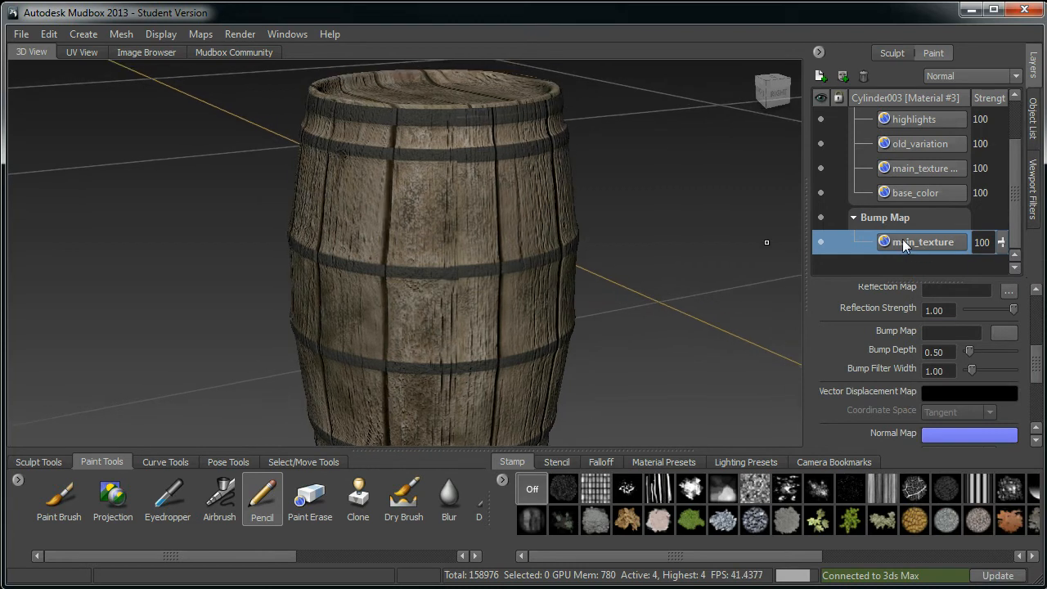
pyautogui.rightClick(904, 247)
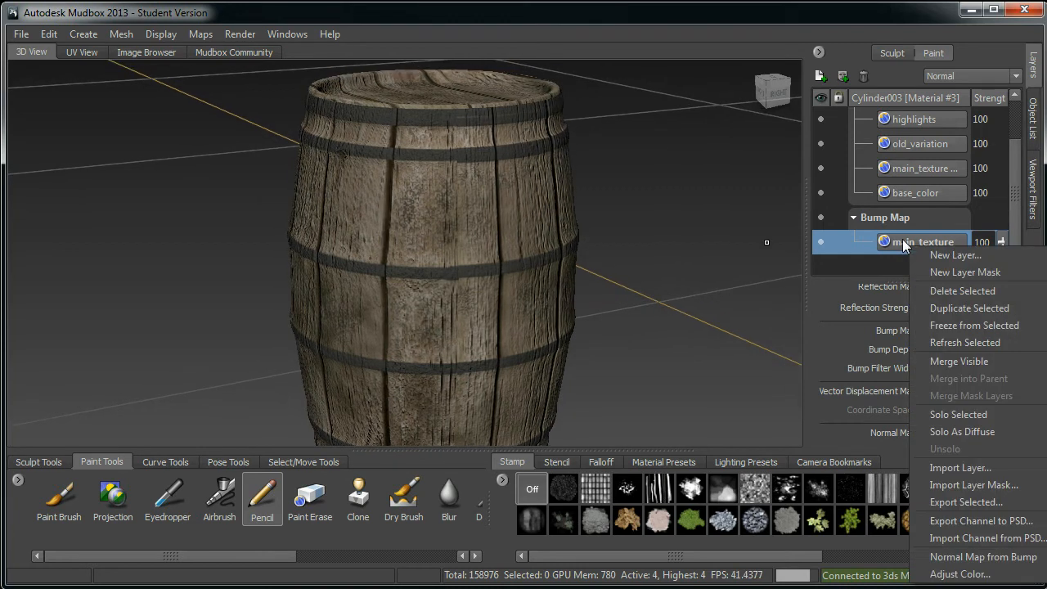
pyautogui.click(962, 574)
pyautogui.click(608, 88)
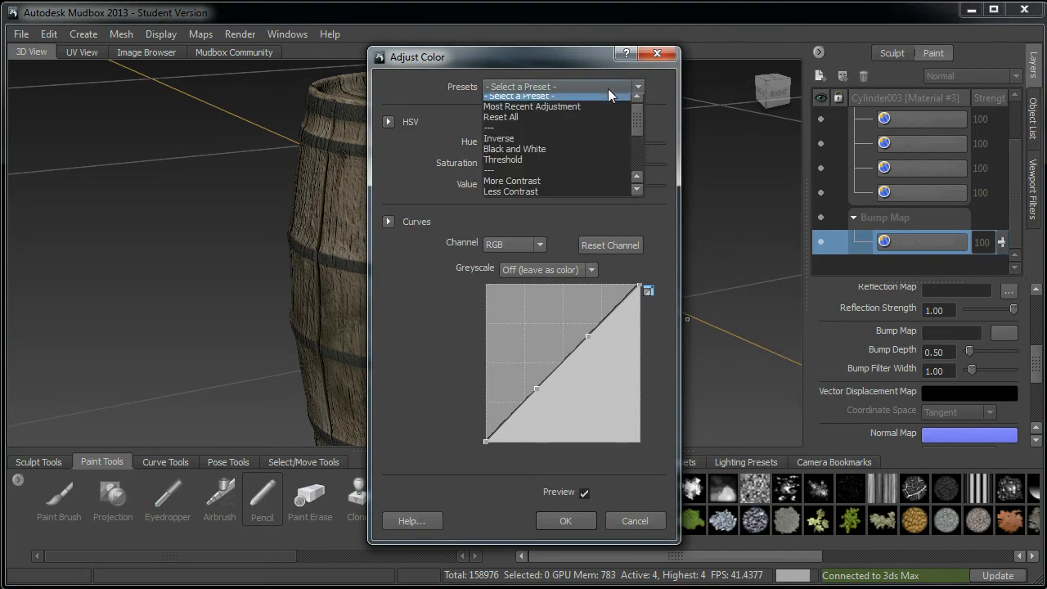
pyautogui.click(531, 155)
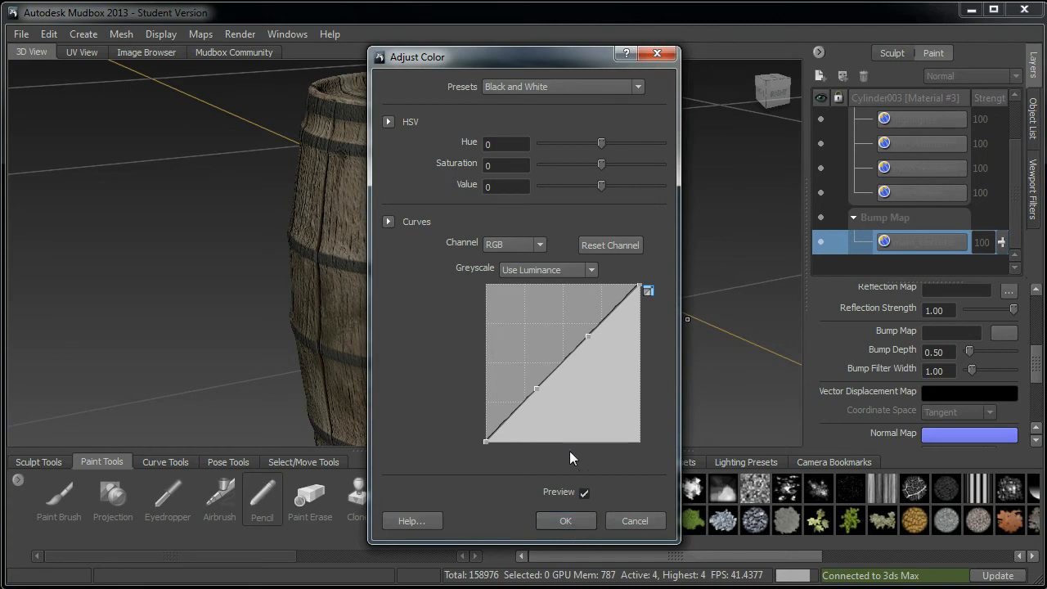
pyautogui.click(564, 522)
# Step: Orbit and zoom around the barrel to examine the bump relief on the wood and metal bands
pyautogui.keyDown('alt'); pyautogui.moveTo(524, 213); pyautogui.dragTo(419, 220, button='middle'); pyautogui.keyUp('alt')
pyautogui.keyDown('alt'); pyautogui.moveTo(419, 220); pyautogui.dragTo(434, 286); pyautogui.keyUp('alt')
pyautogui.keyDown('alt'); pyautogui.moveTo(434, 286); pyautogui.dragTo(515, 222, button='right'); pyautogui.keyUp('alt')
pyautogui.keyDown('alt'); pyautogui.moveTo(516, 222); pyautogui.dragTo(483, 167); pyautogui.keyUp('alt')
pyautogui.keyDown('alt'); pyautogui.moveTo(433, 164); pyautogui.dragTo(478, 261, button='middle'); pyautogui.keyUp('alt')
pyautogui.keyDown('alt'); pyautogui.moveTo(478, 261); pyautogui.dragTo(552, 229); pyautogui.keyUp('alt')
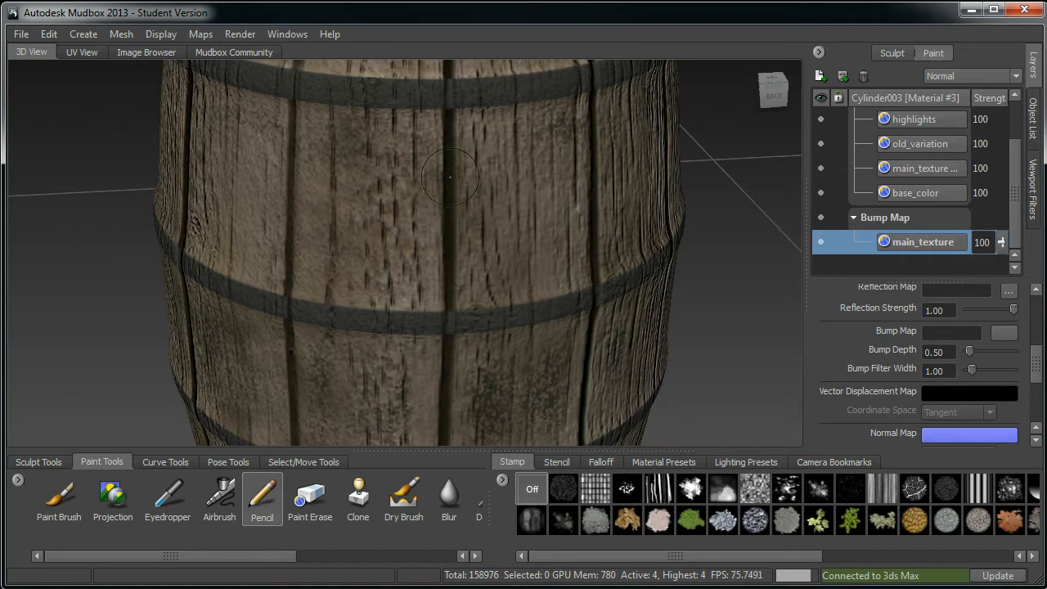
pyautogui.keyDown('alt'); pyautogui.moveTo(495, 230); pyautogui.dragTo(488, 233, button='middle'); pyautogui.keyUp('alt')
pyautogui.keyDown('alt'); pyautogui.moveTo(488, 233); pyautogui.dragTo(508, 257, button='right'); pyautogui.keyUp('alt')
pyautogui.keyDown('alt'); pyautogui.moveTo(504, 298); pyautogui.dragTo(455, 218); pyautogui.keyUp('alt')
pyautogui.keyDown('alt'); pyautogui.moveTo(349, 298); pyautogui.dragTo(308, 243, button='middle'); pyautogui.keyUp('alt')
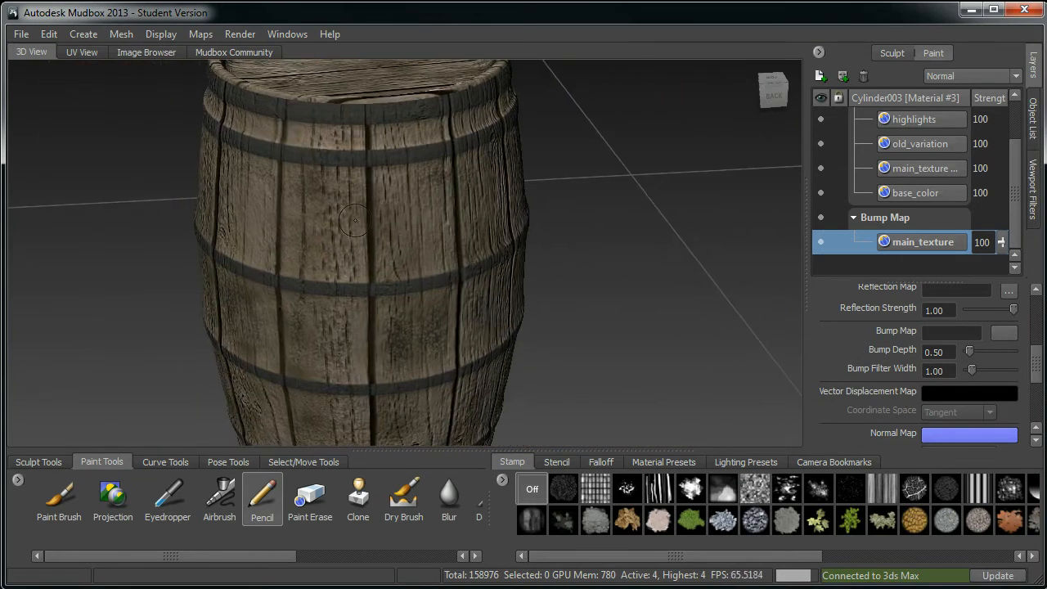
pyautogui.keyDown('alt'); pyautogui.moveTo(176, 277); pyautogui.dragTo(148, 276, button='right'); pyautogui.keyUp('alt')
pyautogui.keyDown('alt'); pyautogui.moveTo(395, 184); pyautogui.dragTo(420, 289, button='middle'); pyautogui.keyUp('alt')
pyautogui.moveTo(507, 281)
pyautogui.keyDown('alt'); pyautogui.mouseDown(button='middle')
pyautogui.moveTo(491, 272)
pyautogui.moveTo(512, 264)
pyautogui.mouseUp(button='middle'); pyautogui.keyUp('alt')
pyautogui.keyDown('alt'); pyautogui.moveTo(444, 266); pyautogui.dragTo(516, 285, button='middle'); pyautogui.keyUp('alt')
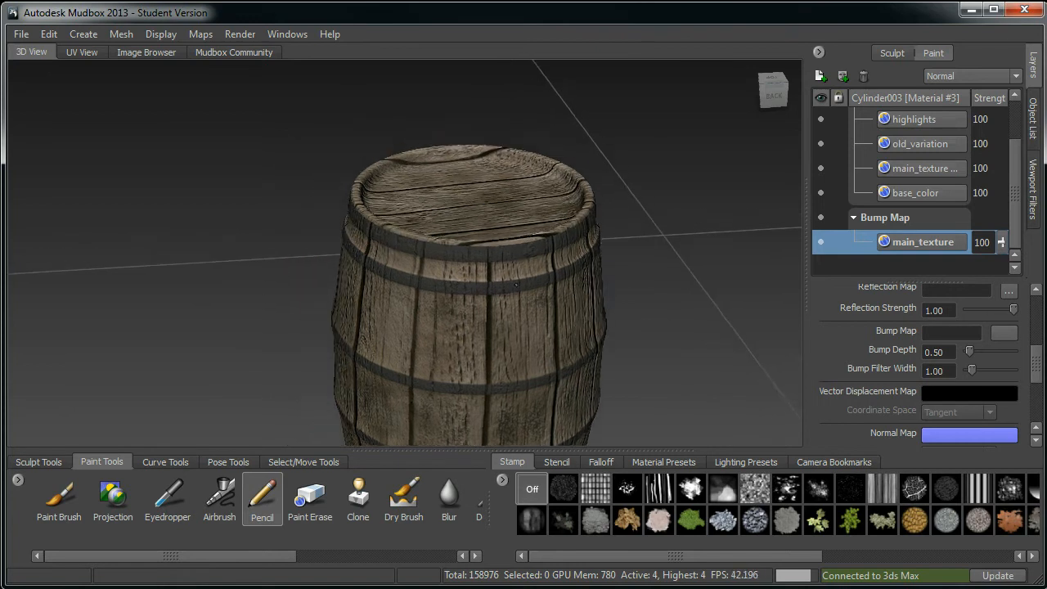
pyautogui.keyDown('alt'); pyautogui.moveTo(516, 285); pyautogui.dragTo(564, 288, button='right'); pyautogui.keyUp('alt')
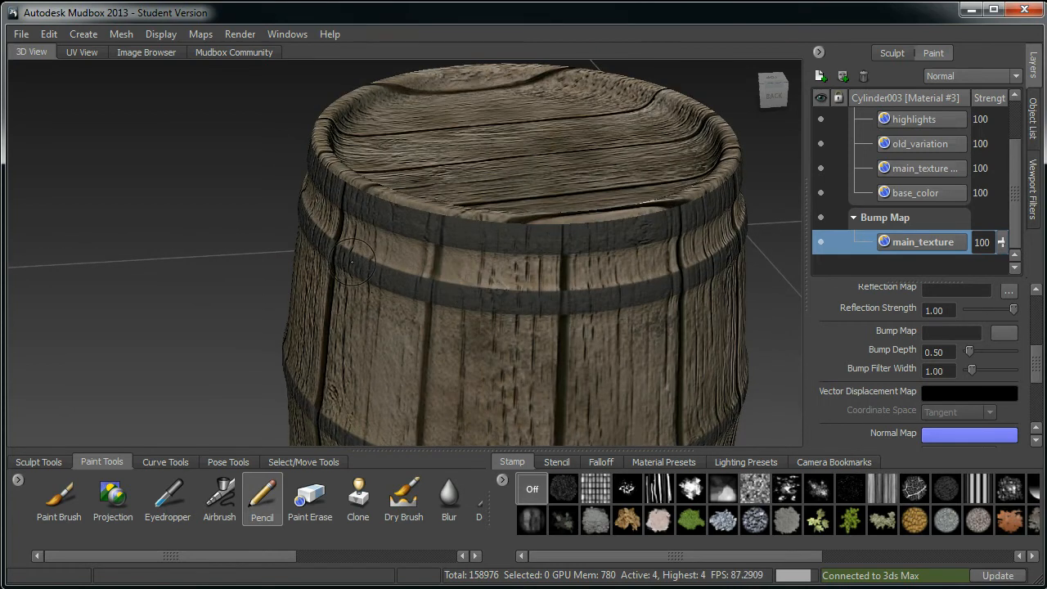
pyautogui.keyDown('alt'); pyautogui.moveTo(453, 267); pyautogui.dragTo(354, 242); pyautogui.keyUp('alt')
pyautogui.keyDown('alt'); pyautogui.moveTo(496, 399); pyautogui.dragTo(355, 336, button='middle'); pyautogui.keyUp('alt')
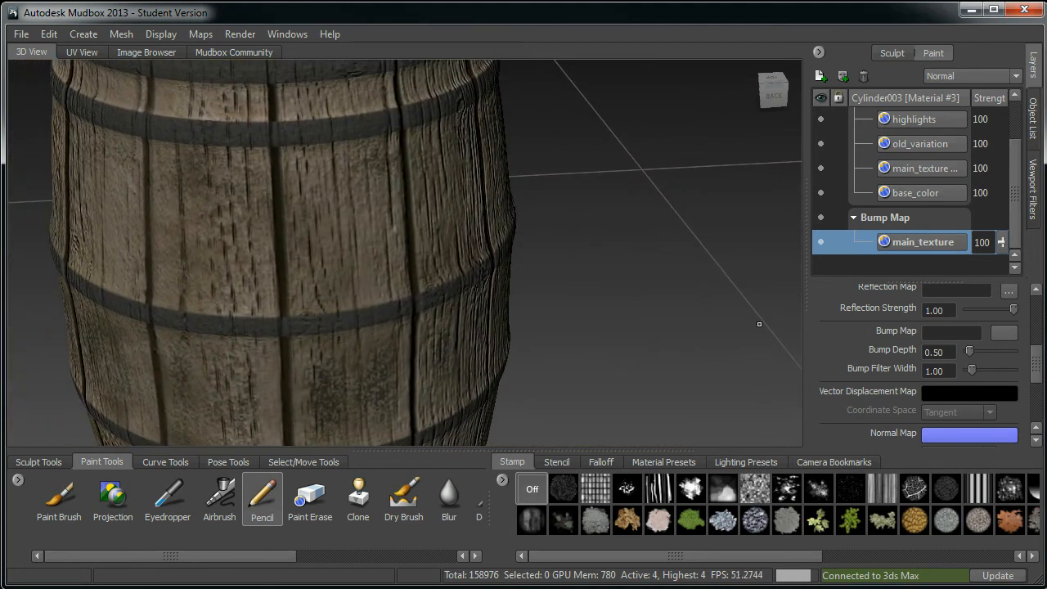
# Step: Toggle the metal_strip diffuse layer's visibility on and off to compare the barrel with and without the bands
pyautogui.scroll(1, 1016, 199)
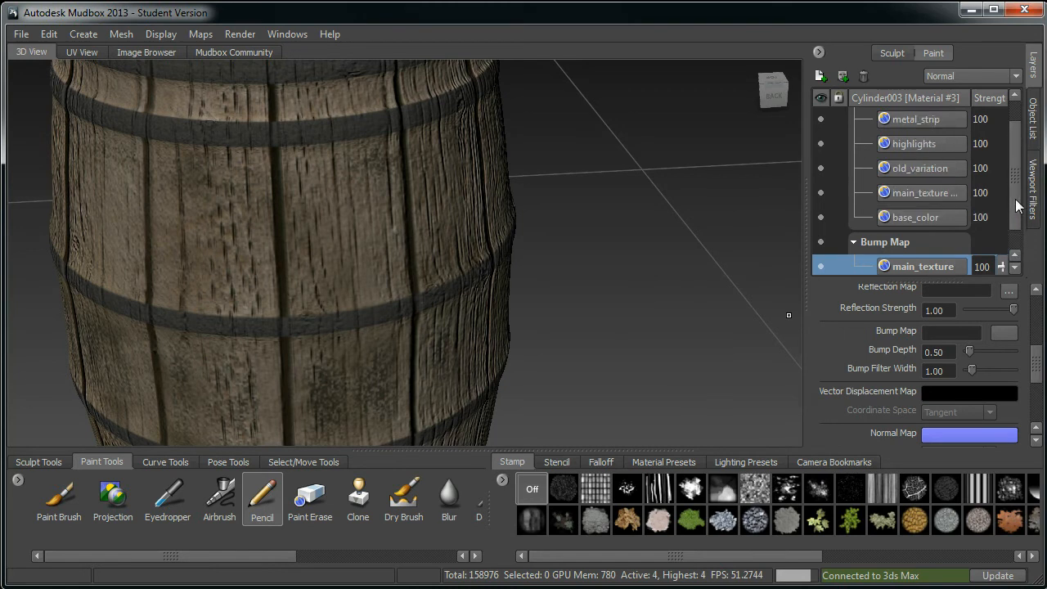
pyautogui.scroll(1, 1015, 199)
pyautogui.keyDown('alt'); pyautogui.moveTo(526, 227); pyautogui.dragTo(543, 227, button='middle'); pyautogui.keyUp('alt')
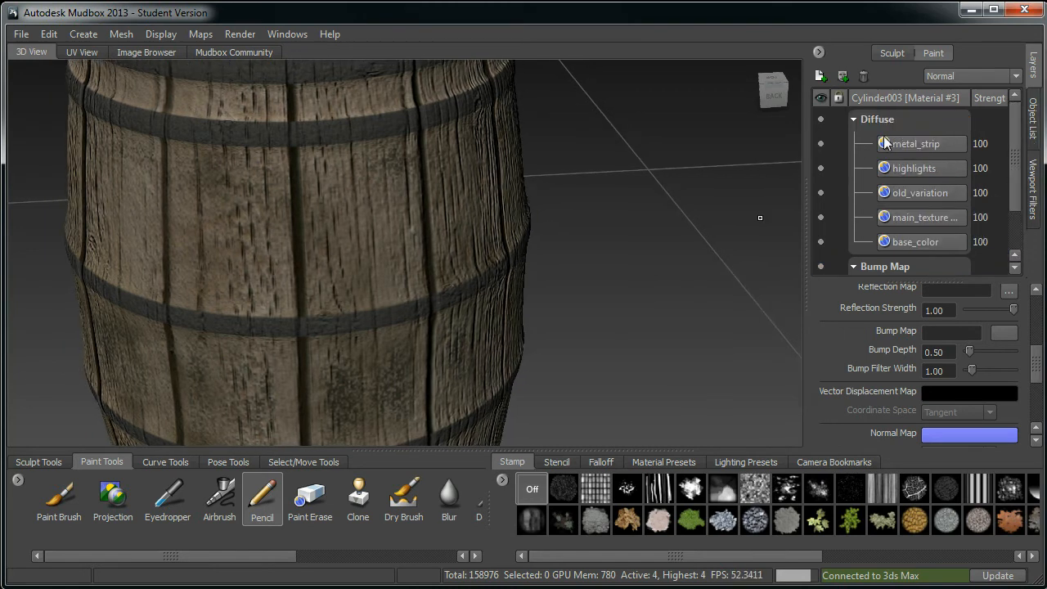
pyautogui.click(821, 143)
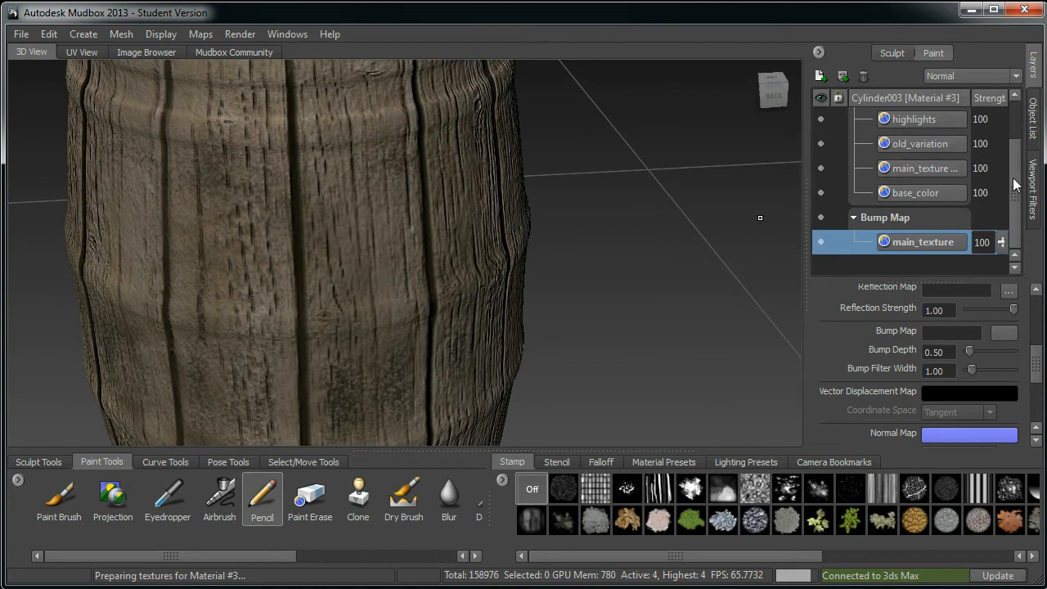
pyautogui.scroll(2, 1015, 185)
pyautogui.click(824, 140)
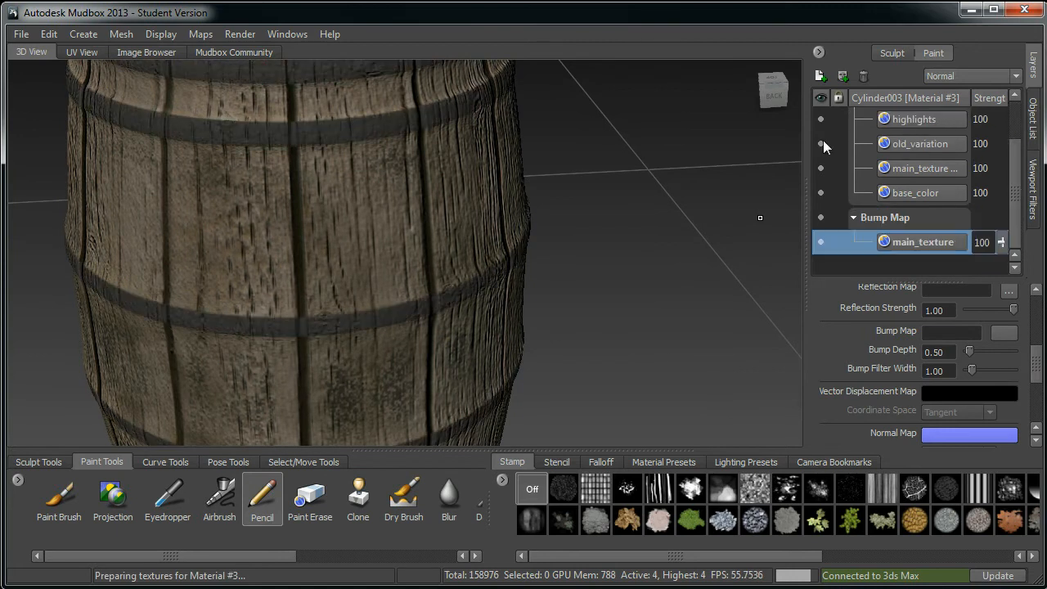
pyautogui.scroll(2, 1011, 131)
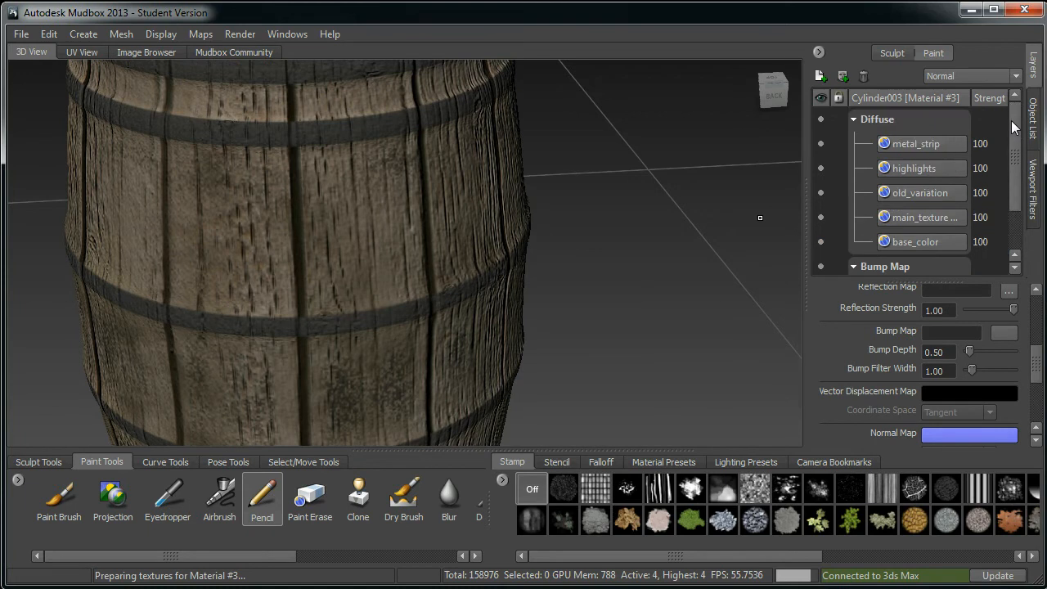
pyautogui.click(819, 144)
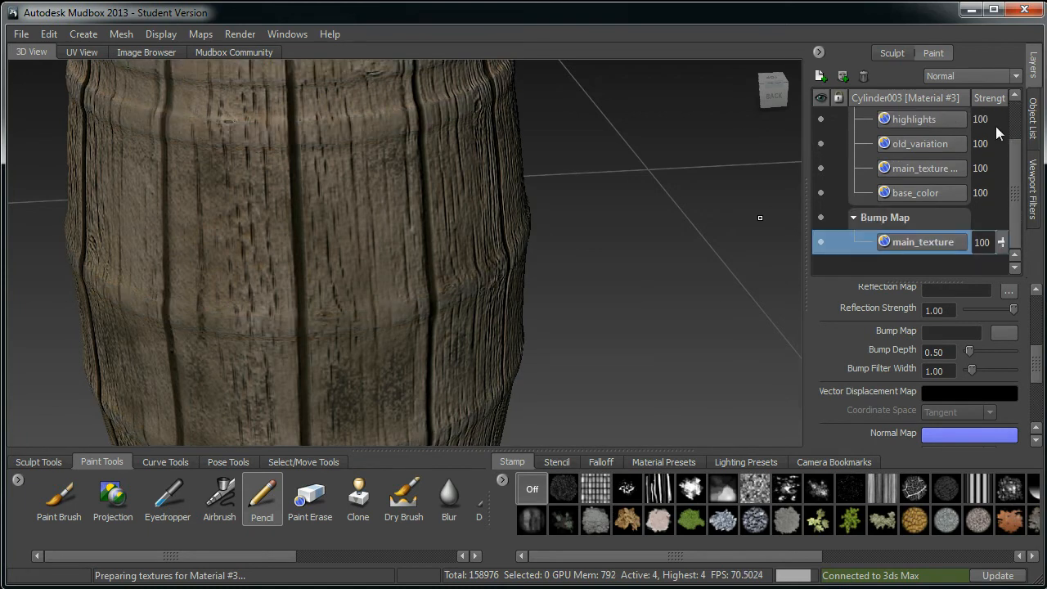
pyautogui.scroll(2, 1014, 121)
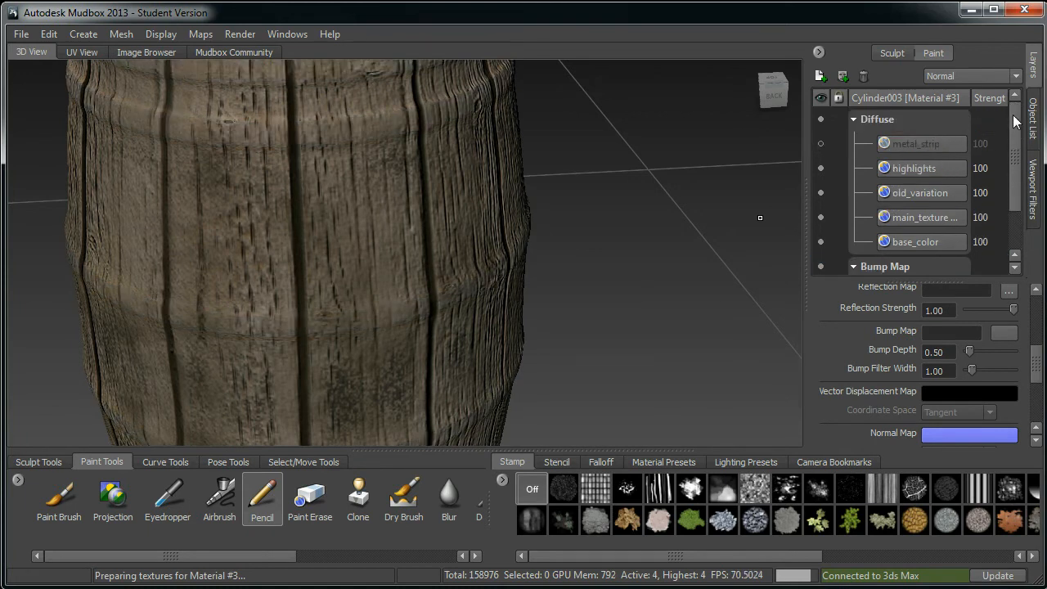
pyautogui.click(819, 143)
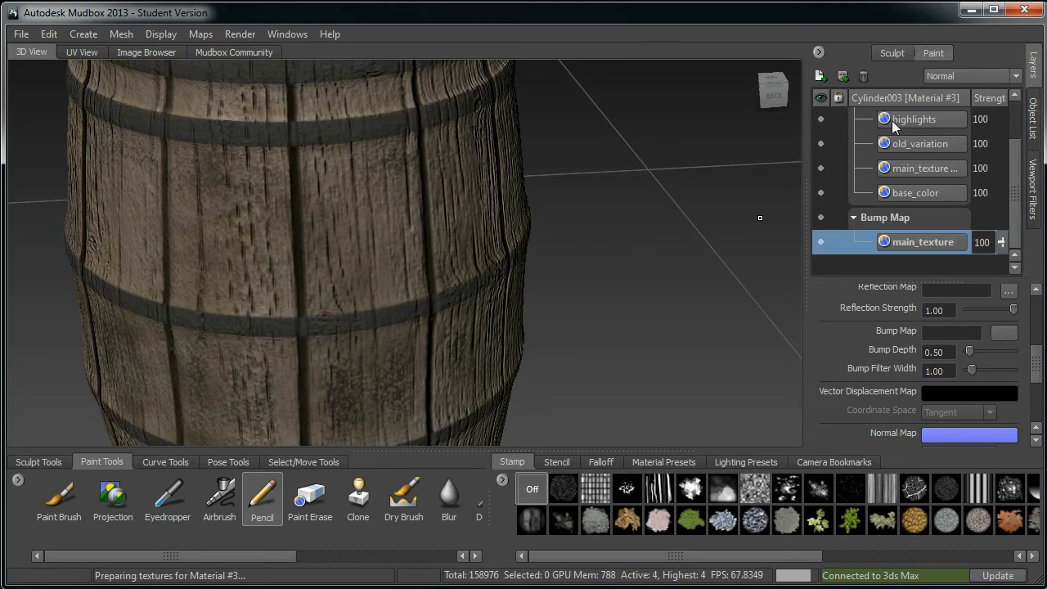
pyautogui.scroll(2, 1010, 125)
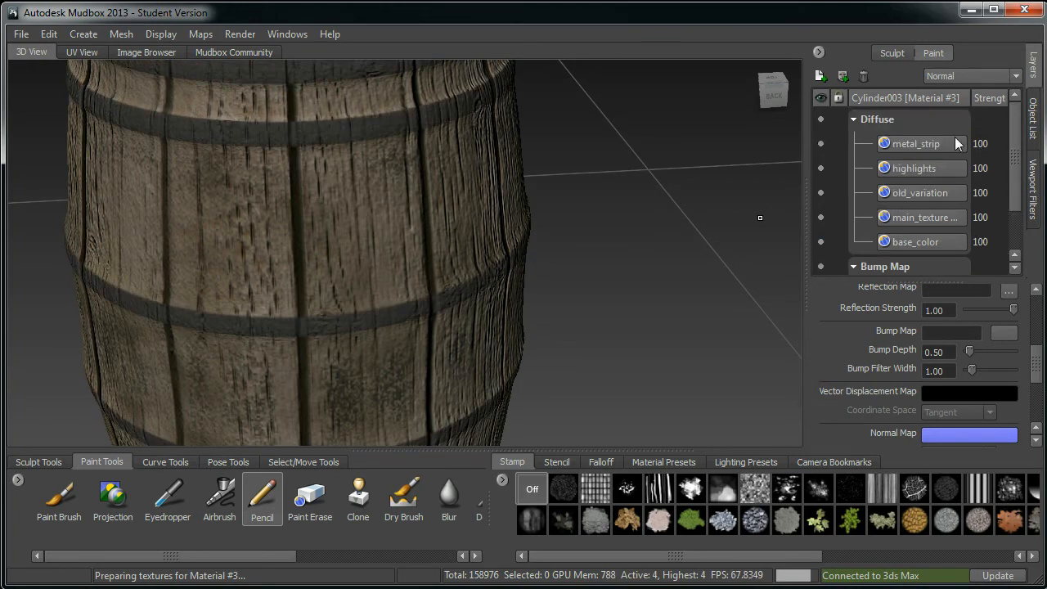
# Step: Duplicate the metal_strip layer in the Diffuse channel
pyautogui.doubleClick(940, 143)
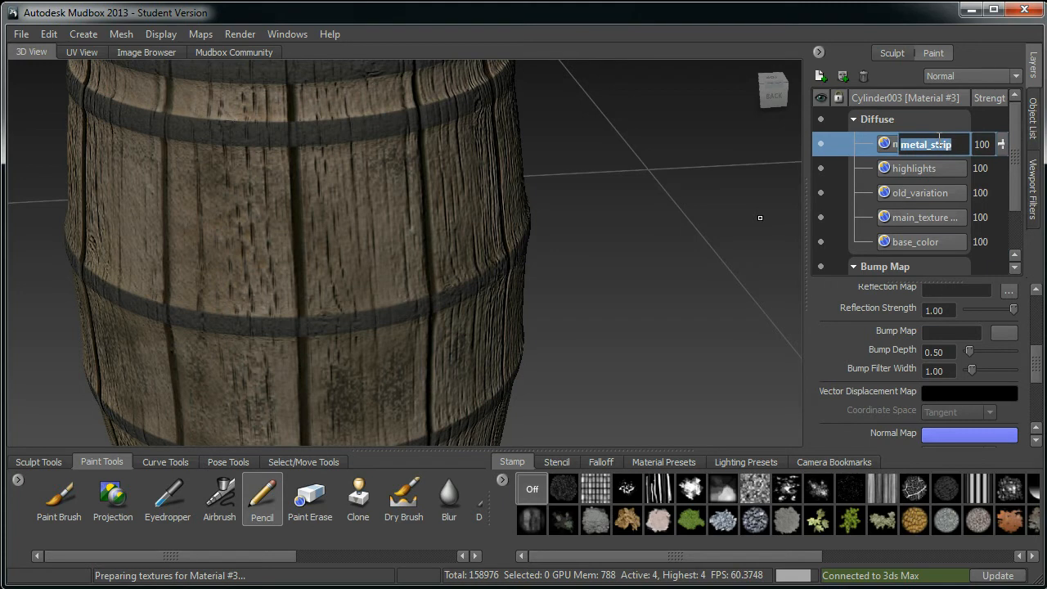
pyautogui.rightClick(940, 141)
pyautogui.click(879, 148)
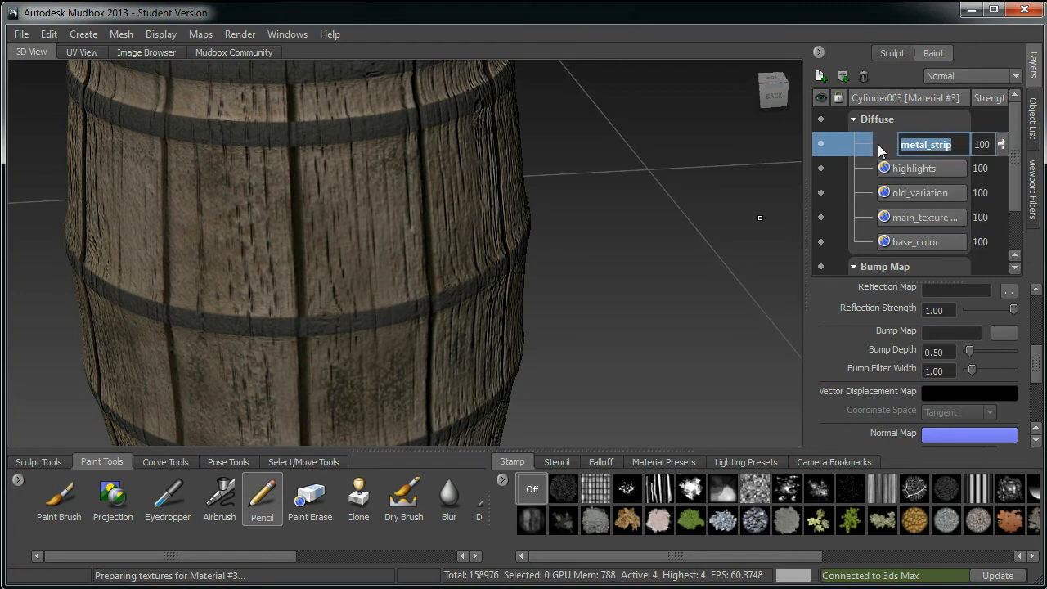
pyautogui.click(716, 205)
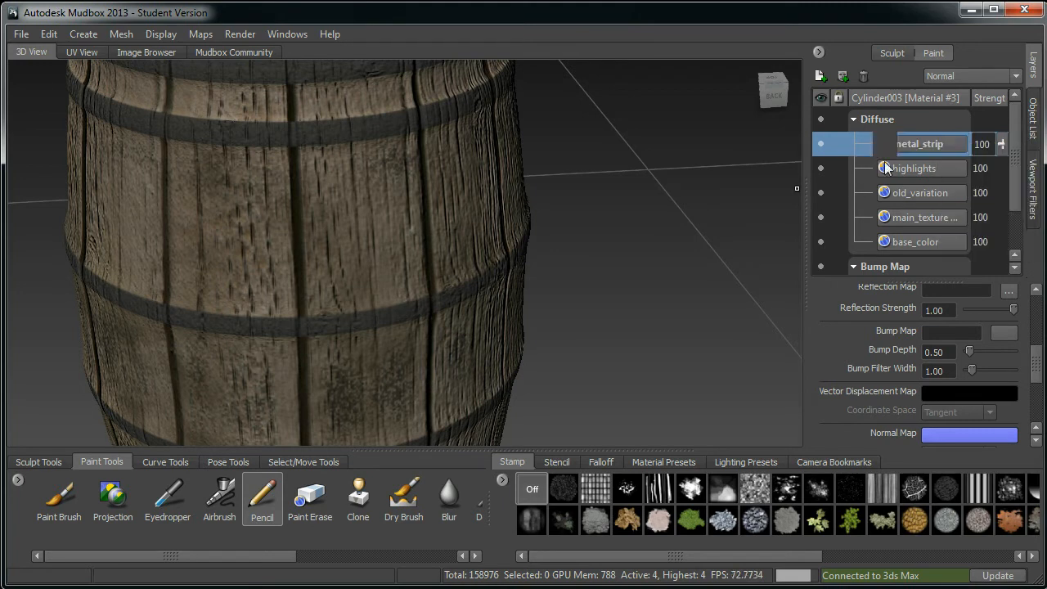
pyautogui.click(935, 166)
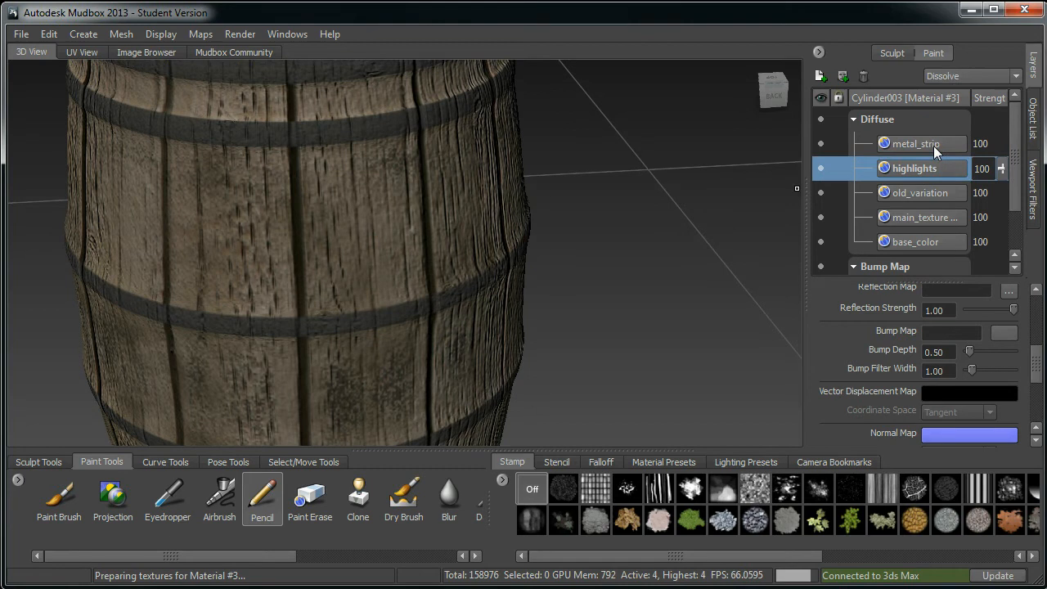
pyautogui.doubleClick(934, 145)
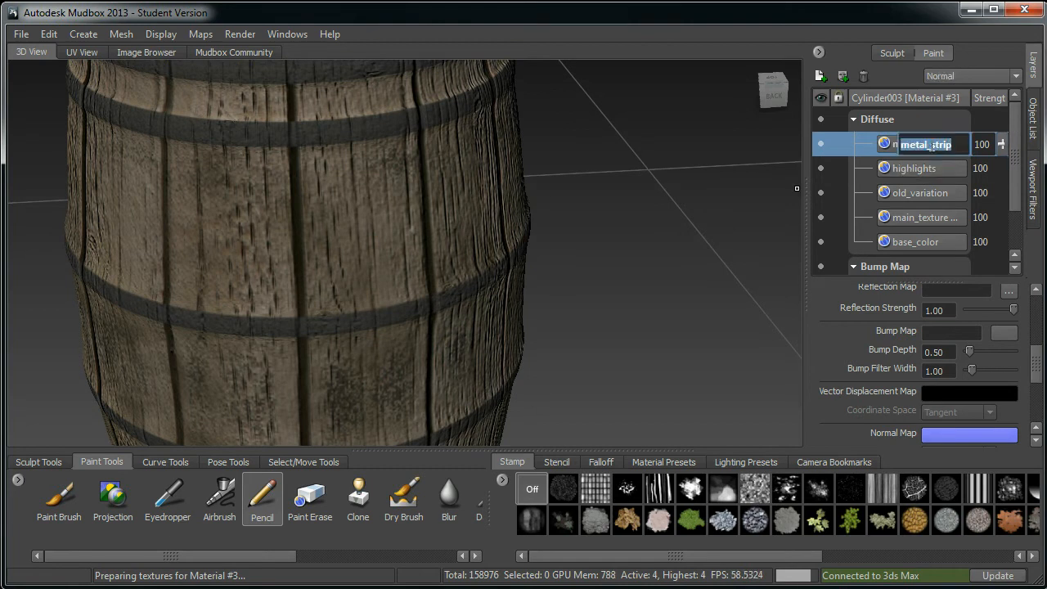
pyautogui.rightClick(874, 142)
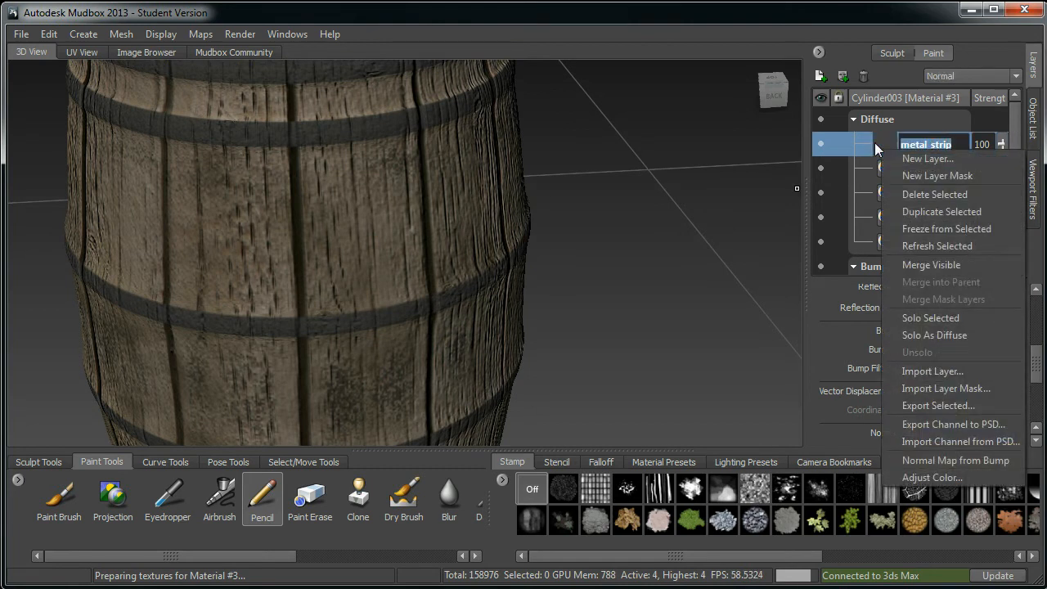
pyautogui.click(942, 210)
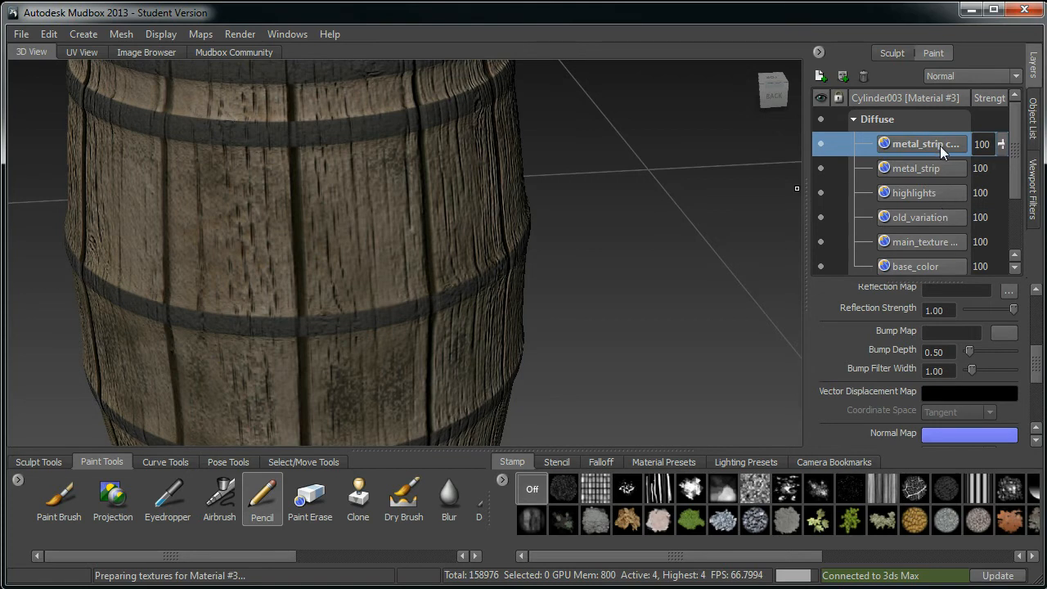
# Step: Move the metal_strip copy layer down into the Bump Map channel below main_texture
pyautogui.moveTo(921, 144); pyautogui.dragTo(970, 247)
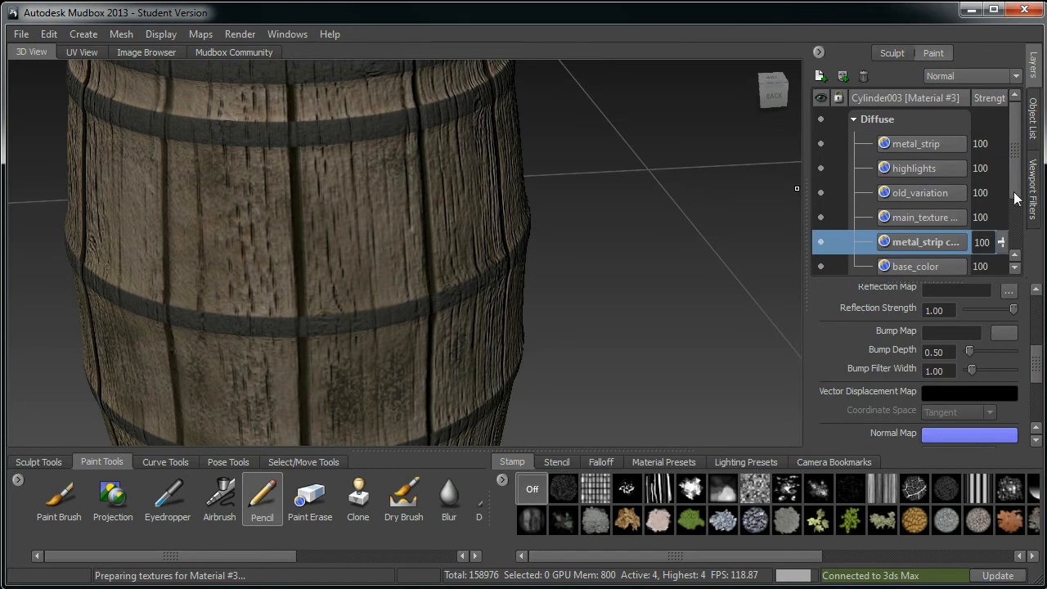
pyautogui.scroll(-2, 1016, 208)
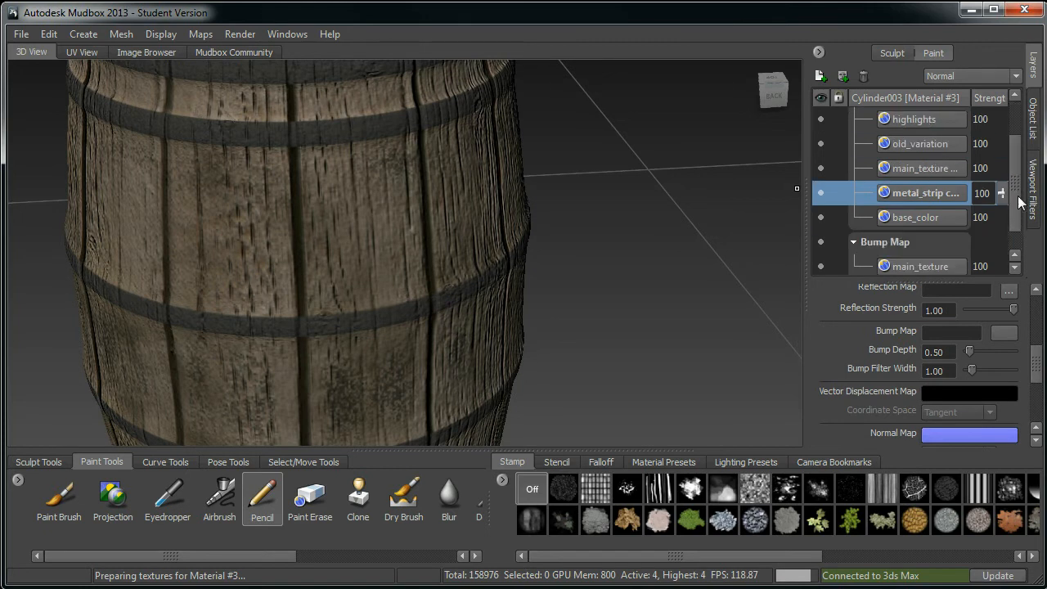
pyautogui.scroll(-1, 1013, 213)
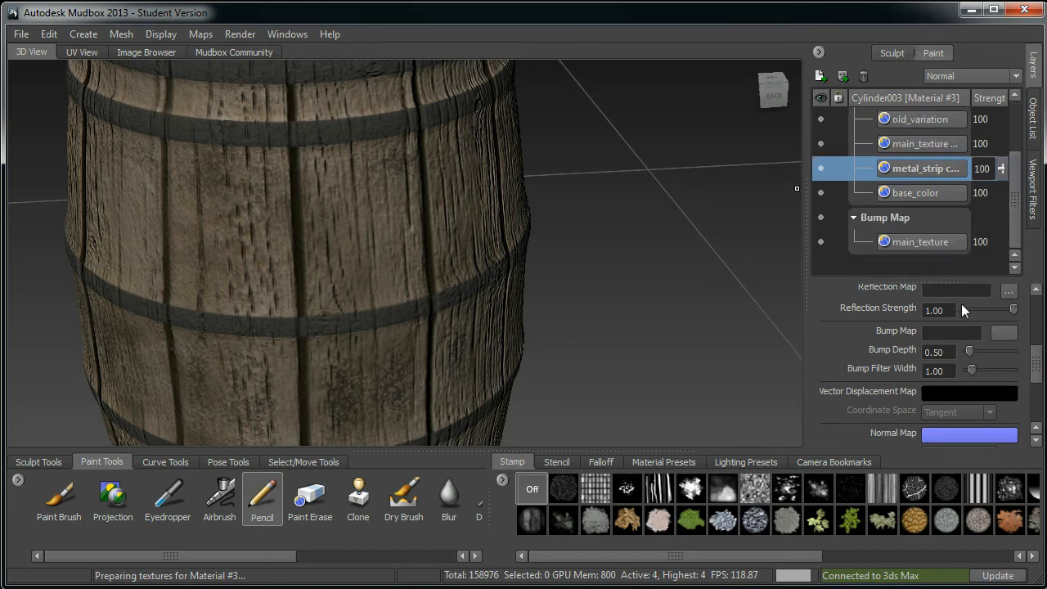
pyautogui.moveTo(934, 172); pyautogui.dragTo(892, 253)
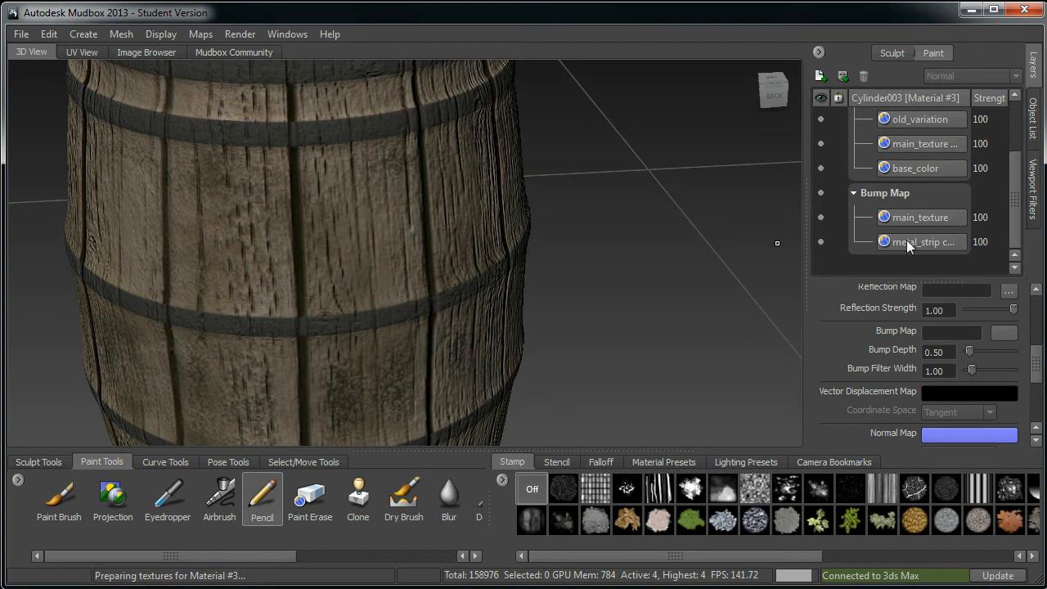
# Step: Reorder the metal_strip copy above main_texture in the Bump Map channel
pyautogui.keyDown('alt'); pyautogui.moveTo(532, 297); pyautogui.dragTo(568, 298, button='middle'); pyautogui.keyUp('alt')
pyautogui.keyDown('alt'); pyautogui.moveTo(568, 298); pyautogui.dragTo(539, 279, button='right'); pyautogui.keyUp('alt')
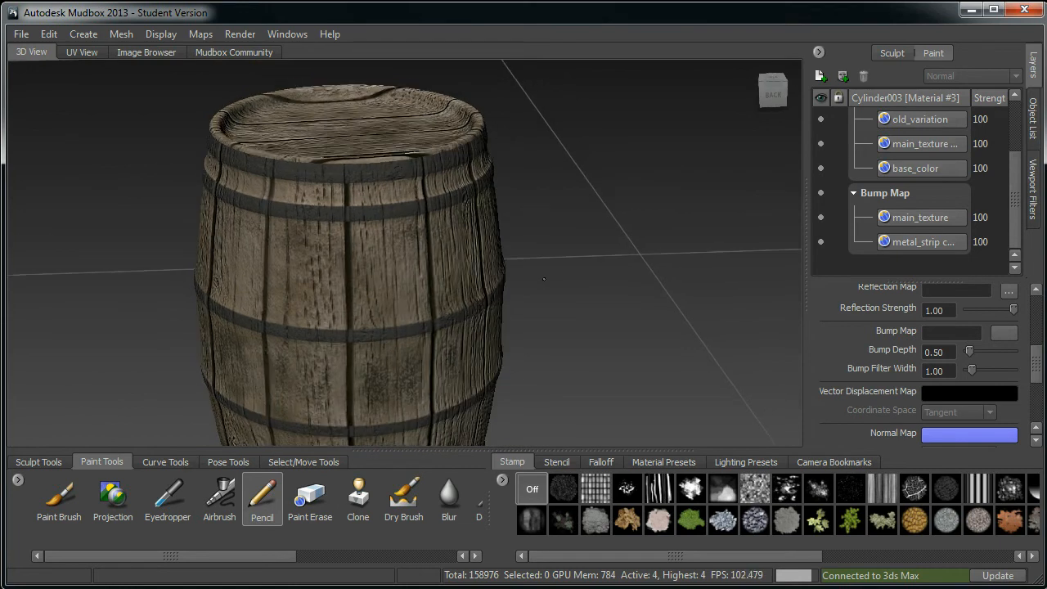
pyautogui.moveTo(907, 241); pyautogui.dragTo(913, 208)
pyautogui.moveTo(543, 305)
pyautogui.keyDown('alt'); pyautogui.mouseDown(button='middle')
pyautogui.moveTo(575, 309)
pyautogui.moveTo(550, 321)
pyautogui.mouseUp(button='middle'); pyautogui.keyUp('alt')
pyautogui.keyDown('alt'); pyautogui.moveTo(550, 320); pyautogui.dragTo(501, 302, button='right'); pyautogui.keyUp('alt')
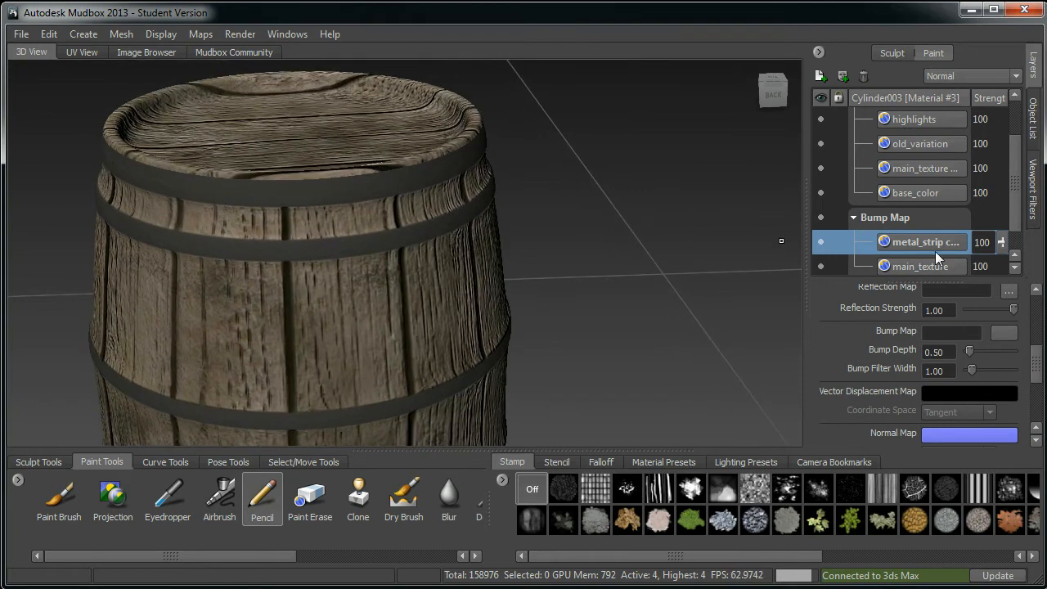
# Step: Swap the metal_strip copy below main_texture and back above it to compare the bump result
pyautogui.scroll(-1, 1014, 225)
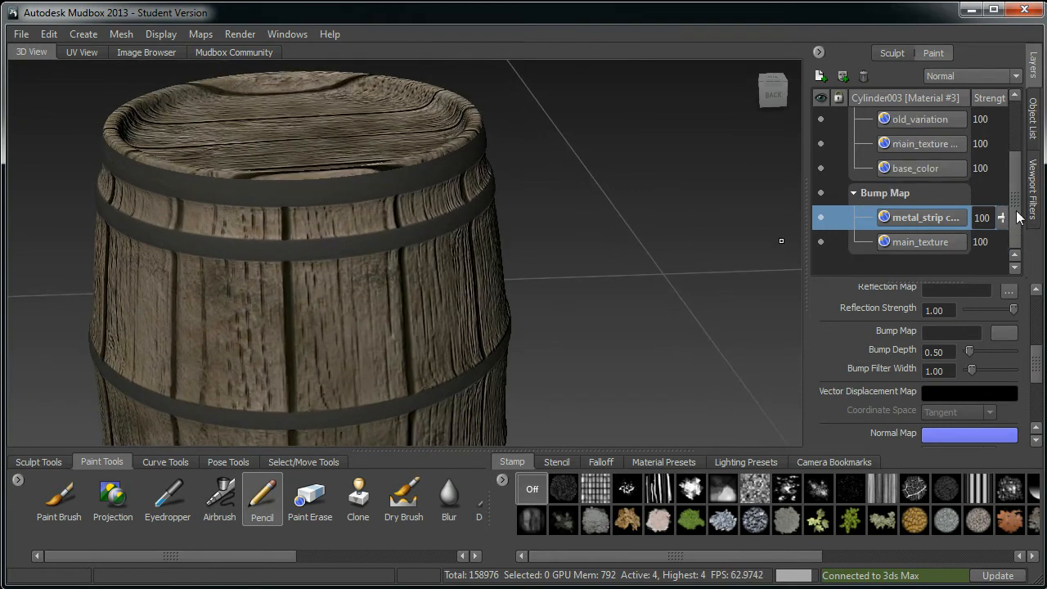
pyautogui.moveTo(914, 216); pyautogui.dragTo(927, 246)
pyautogui.click(913, 202)
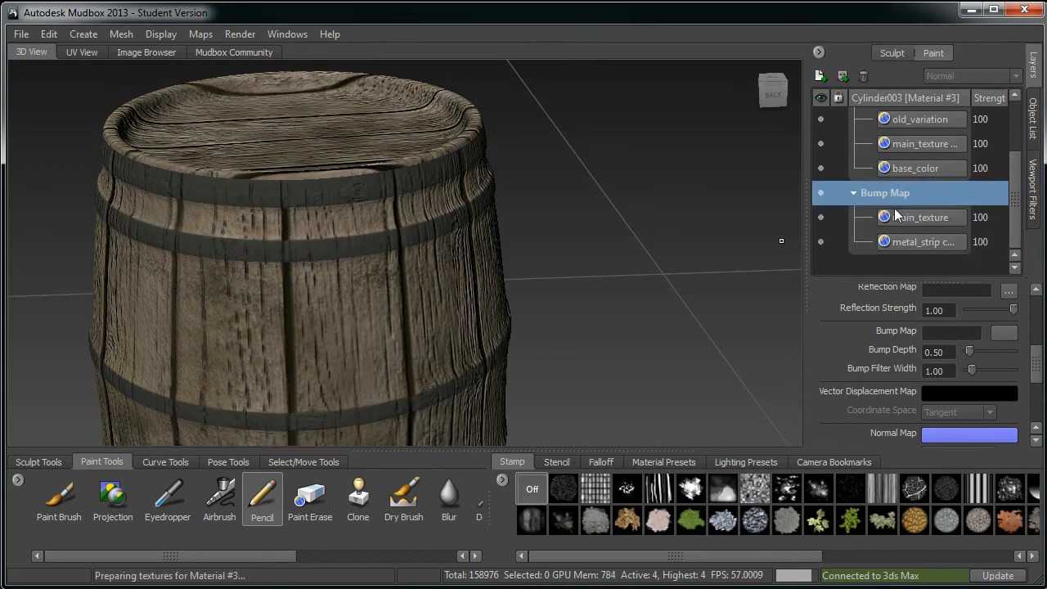
pyautogui.moveTo(912, 241); pyautogui.dragTo(909, 208)
pyautogui.keyDown('alt'); pyautogui.moveTo(573, 237); pyautogui.dragTo(687, 252, button='middle'); pyautogui.keyUp('alt')
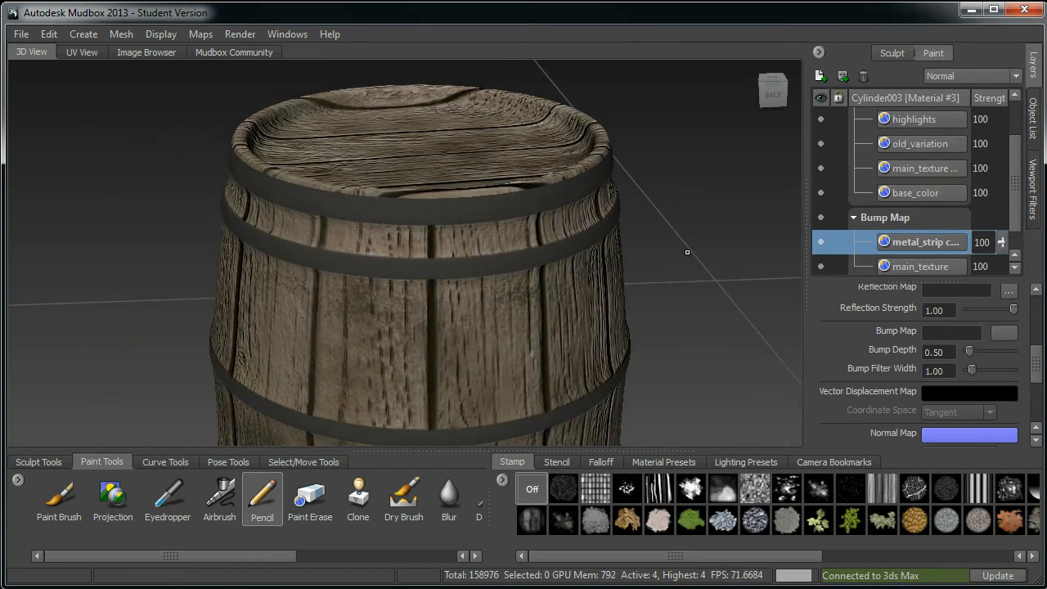
# Step: Orbit and zoom around the barrel to inspect the combined bump detail
pyautogui.scroll(2, 491, 204)
pyautogui.keyDown('alt'); pyautogui.moveTo(449, 236); pyautogui.dragTo(560, 303); pyautogui.keyUp('alt')
pyautogui.keyDown('alt'); pyautogui.moveTo(559, 303); pyautogui.dragTo(508, 230, button='middle'); pyautogui.keyUp('alt')
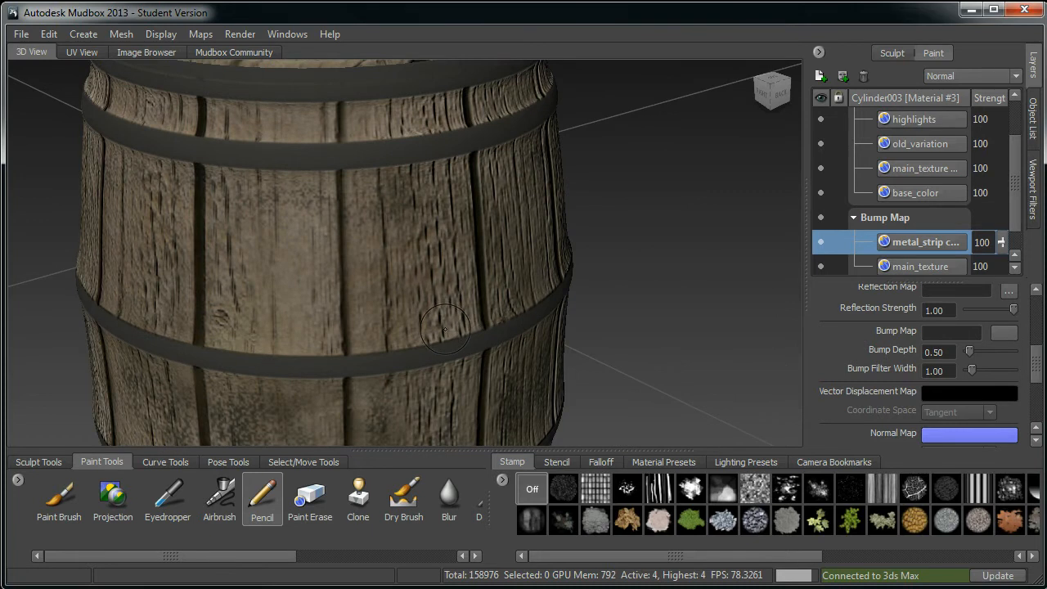
pyautogui.keyDown('alt'); pyautogui.moveTo(476, 176); pyautogui.dragTo(467, 255, button='middle'); pyautogui.keyUp('alt')
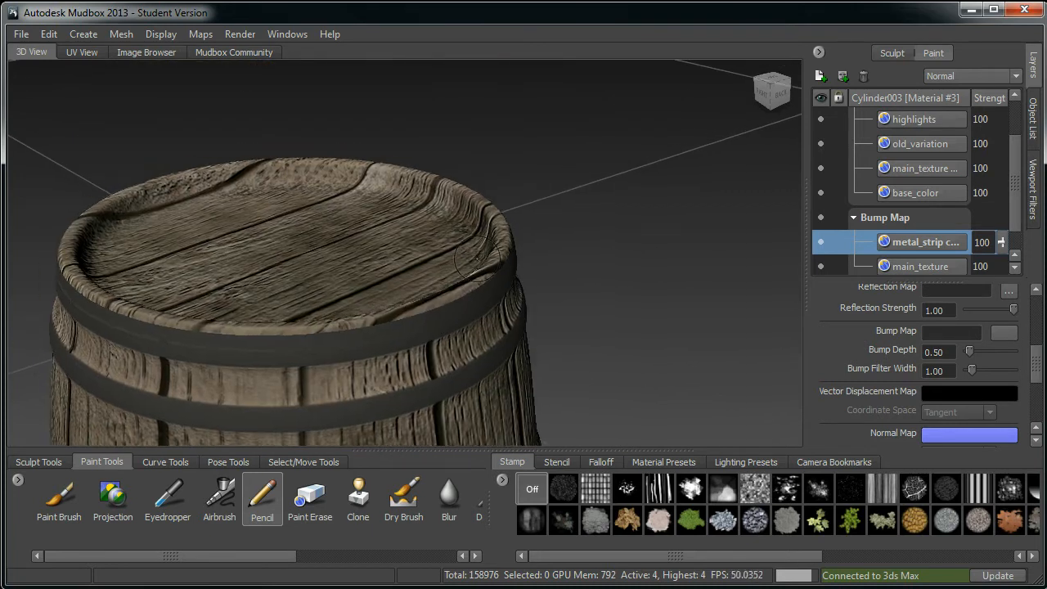
pyautogui.scroll(-1, 468, 255)
pyautogui.keyDown('alt'); pyautogui.moveTo(467, 256); pyautogui.dragTo(484, 250); pyautogui.keyUp('alt')
pyautogui.keyDown('alt'); pyautogui.moveTo(484, 250); pyautogui.dragTo(491, 139, button='middle'); pyautogui.keyUp('alt')
pyautogui.moveTo(501, 217)
pyautogui.keyDown('alt'); pyautogui.mouseDown()
pyautogui.moveTo(550, 328)
pyautogui.moveTo(474, 380)
pyautogui.moveTo(568, 334)
pyautogui.moveTo(531, 331)
pyautogui.mouseUp(); pyautogui.keyUp('alt')
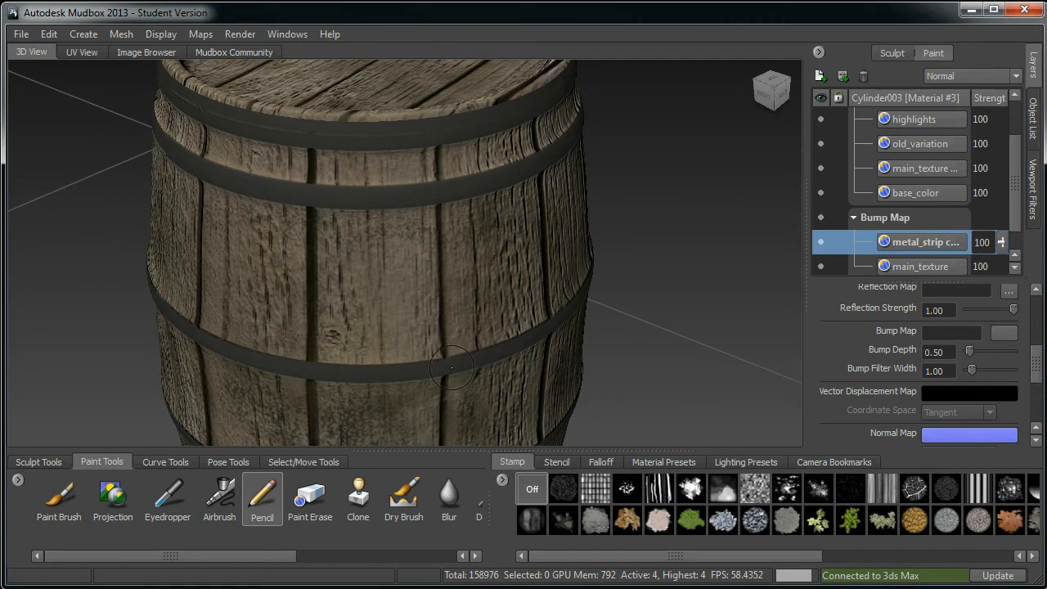
# Step: Invert the colours of the metal_strip copy bump layer with the Adjust Color Inverse preset
pyautogui.rightClick(900, 247)
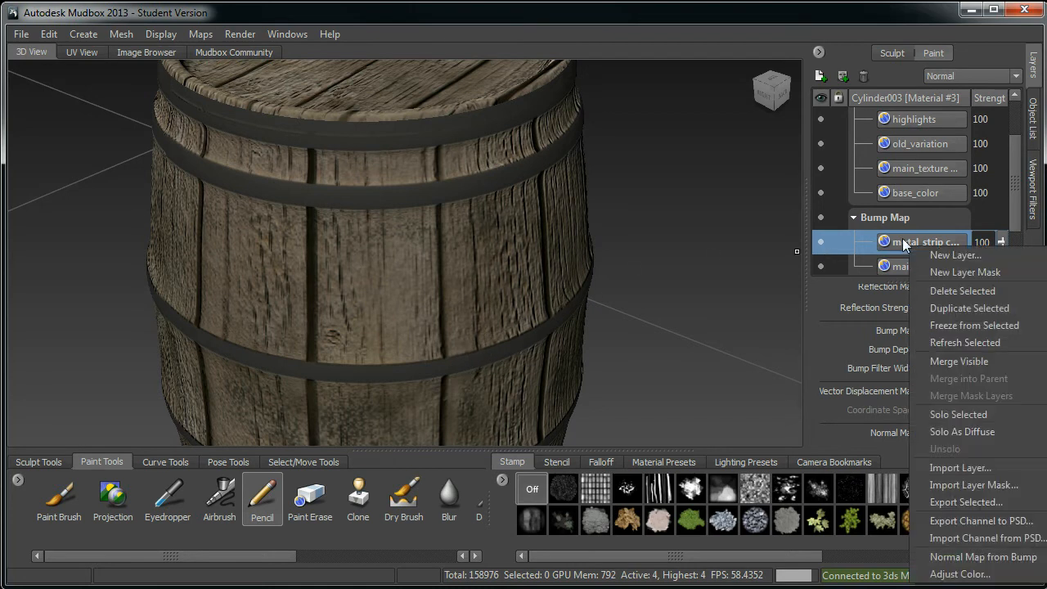
pyautogui.click(928, 574)
pyautogui.moveTo(561, 56); pyautogui.dragTo(767, 90)
pyautogui.click(839, 122)
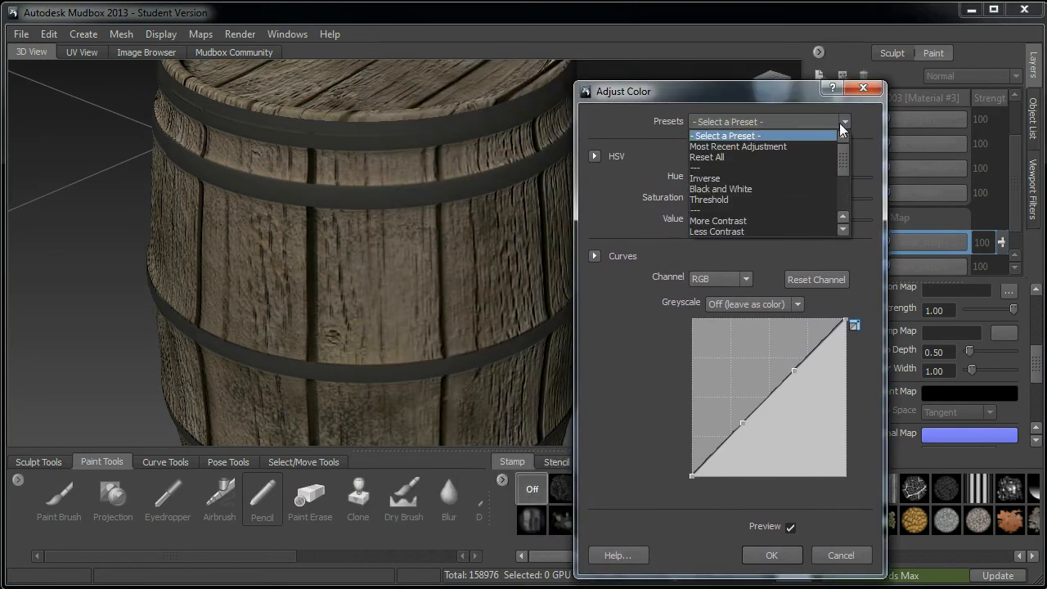
pyautogui.click(722, 188)
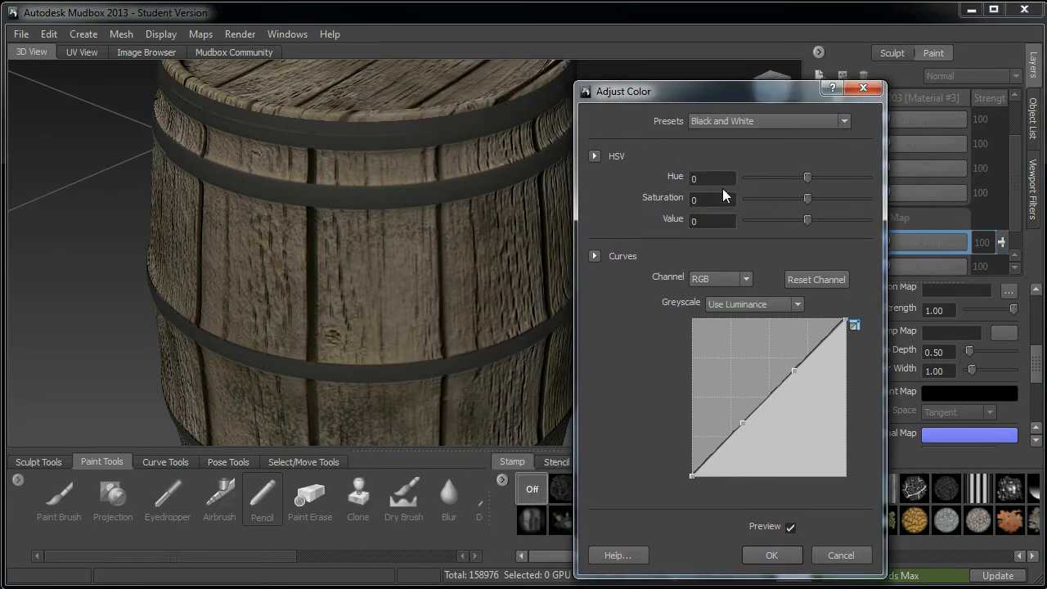
pyautogui.click(817, 119)
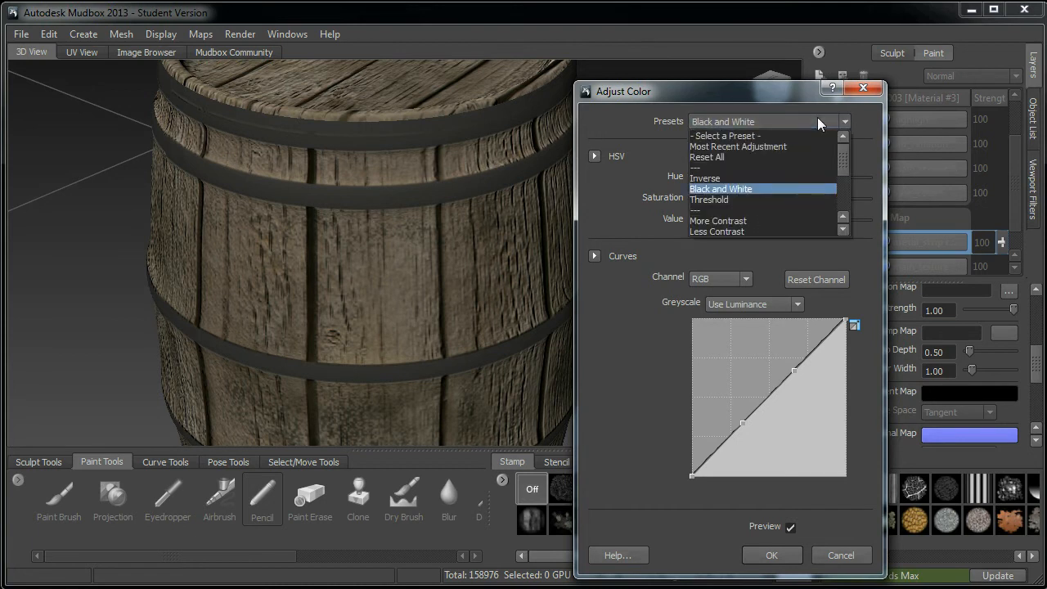
pyautogui.click(722, 178)
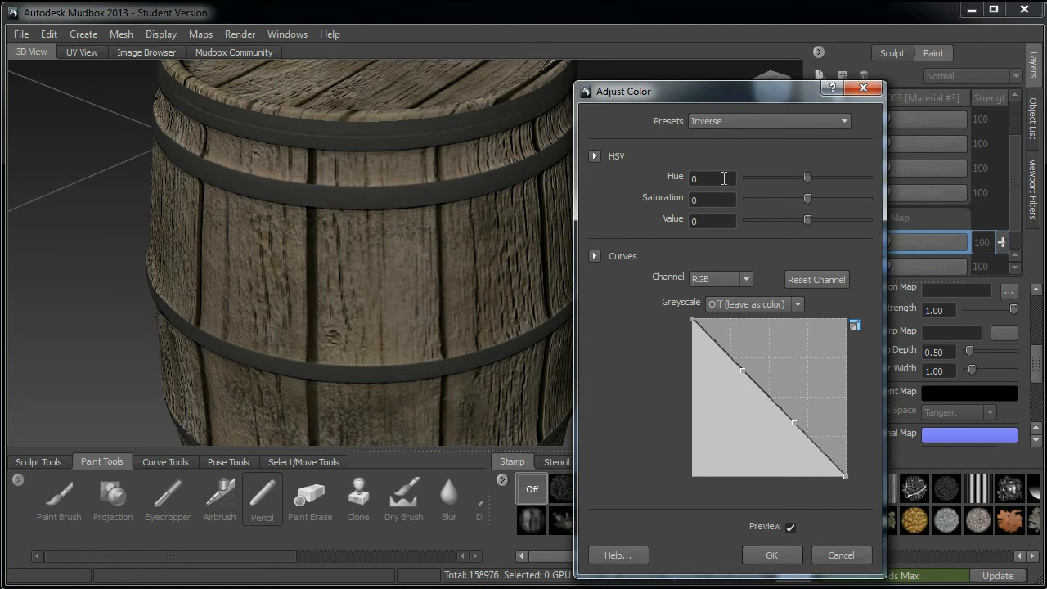
pyautogui.click(773, 556)
# Step: Set the Bump Depth to 0.75
pyautogui.keyDown('alt'); pyautogui.moveTo(391, 306); pyautogui.dragTo(577, 373); pyautogui.keyUp('alt')
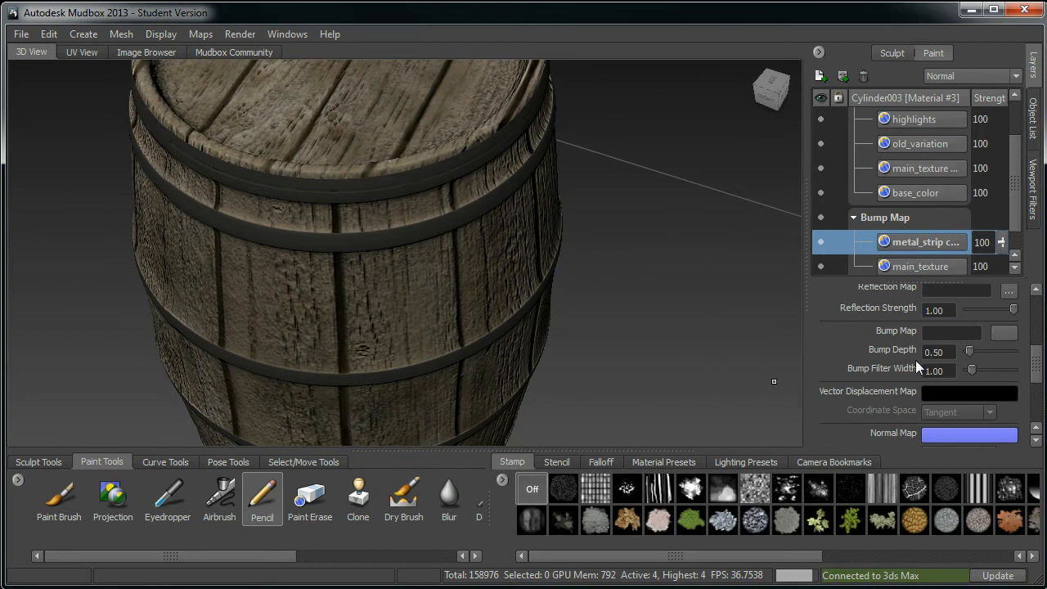
pyautogui.moveTo(943, 357)
pyautogui.mouseDown()
pyautogui.moveTo(915, 352)
pyautogui.moveTo(930, 349)
pyautogui.mouseUp()
pyautogui.write('0.75')
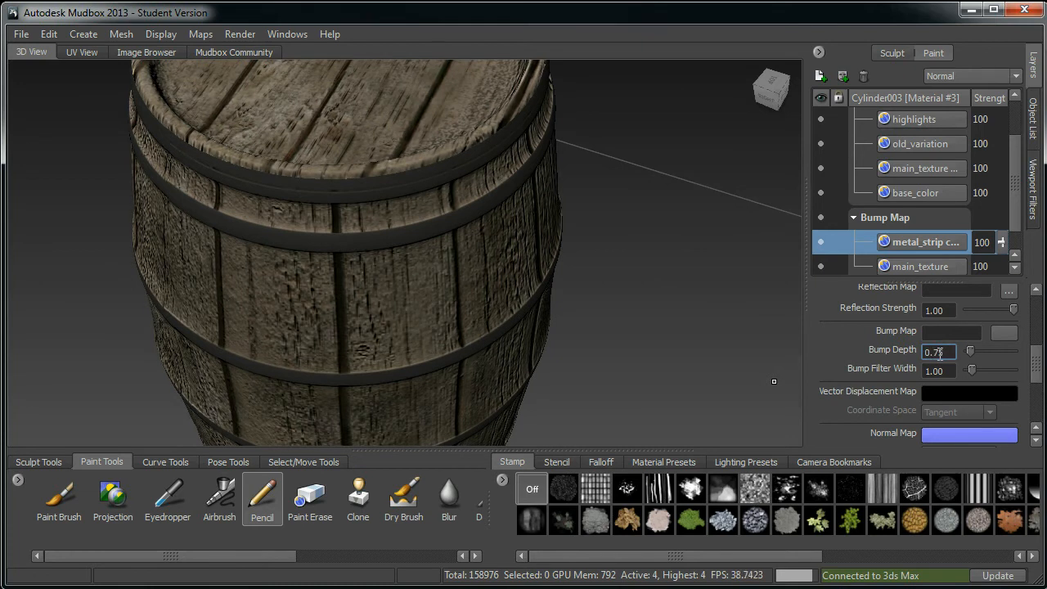
# Step: Set the Bump Depth to 0.65
pyautogui.keyDown('alt'); pyautogui.moveTo(602, 324); pyautogui.dragTo(571, 331, button='right'); pyautogui.keyUp('alt')
pyautogui.keyDown('alt'); pyautogui.moveTo(571, 352); pyautogui.dragTo(579, 330, button='middle'); pyautogui.keyUp('alt')
pyautogui.keyDown('alt'); pyautogui.moveTo(579, 336); pyautogui.dragTo(581, 311); pyautogui.keyUp('alt')
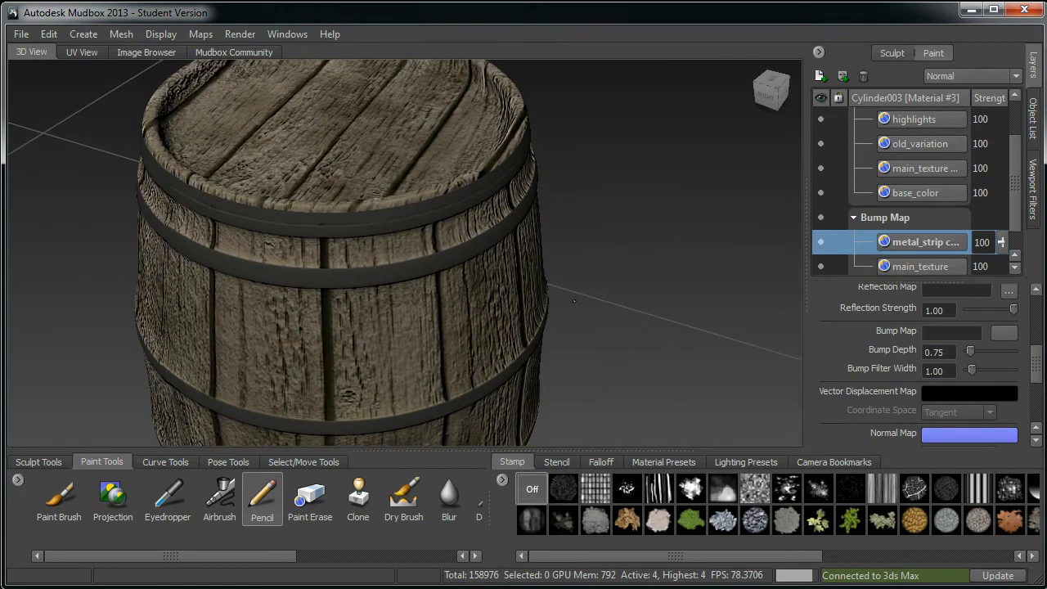
pyautogui.moveTo(946, 346); pyautogui.dragTo(872, 336)
pyautogui.write('0.65')
# Step: Zoom out and toggle the highlights layer off and on to compare the barrel's surface
pyautogui.keyDown('alt'); pyautogui.moveTo(623, 237); pyautogui.dragTo(622, 90, button='middle'); pyautogui.keyUp('alt')
pyautogui.keyDown('alt'); pyautogui.moveTo(622, 90); pyautogui.dragTo(587, 191, button='right'); pyautogui.keyUp('alt')
pyautogui.keyDown('alt'); pyautogui.moveTo(587, 191); pyautogui.dragTo(552, 180); pyautogui.keyUp('alt')
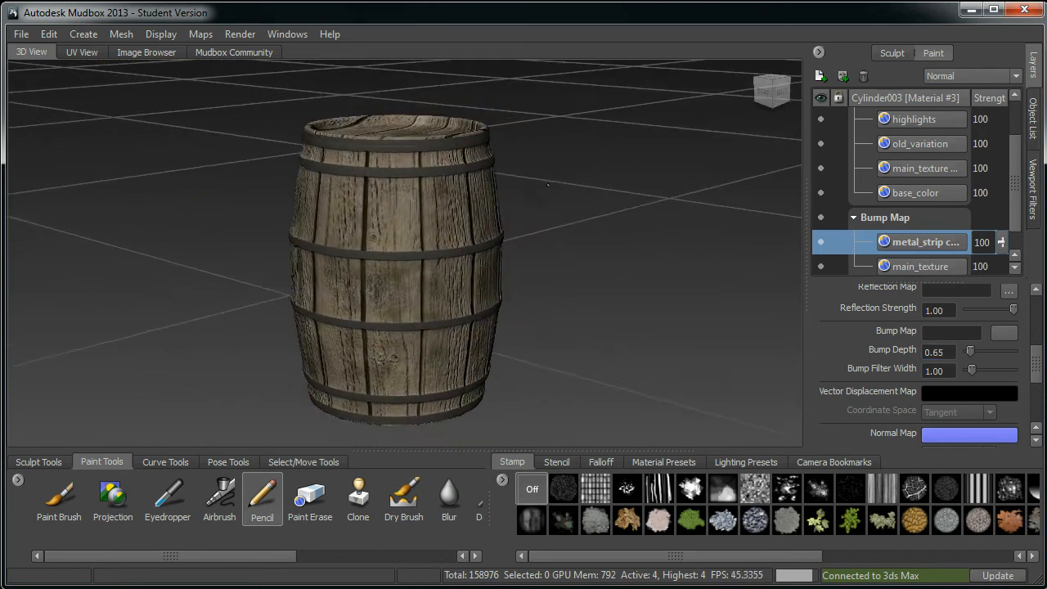
pyautogui.keyDown('alt'); pyautogui.moveTo(552, 180); pyautogui.dragTo(556, 192, button='middle'); pyautogui.keyUp('alt')
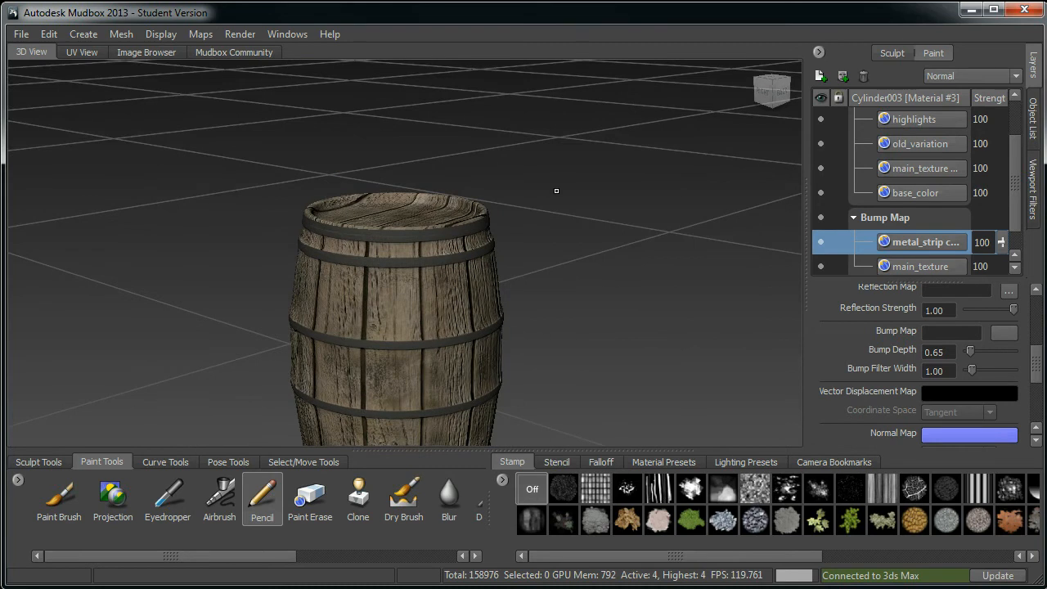
pyautogui.click(820, 117)
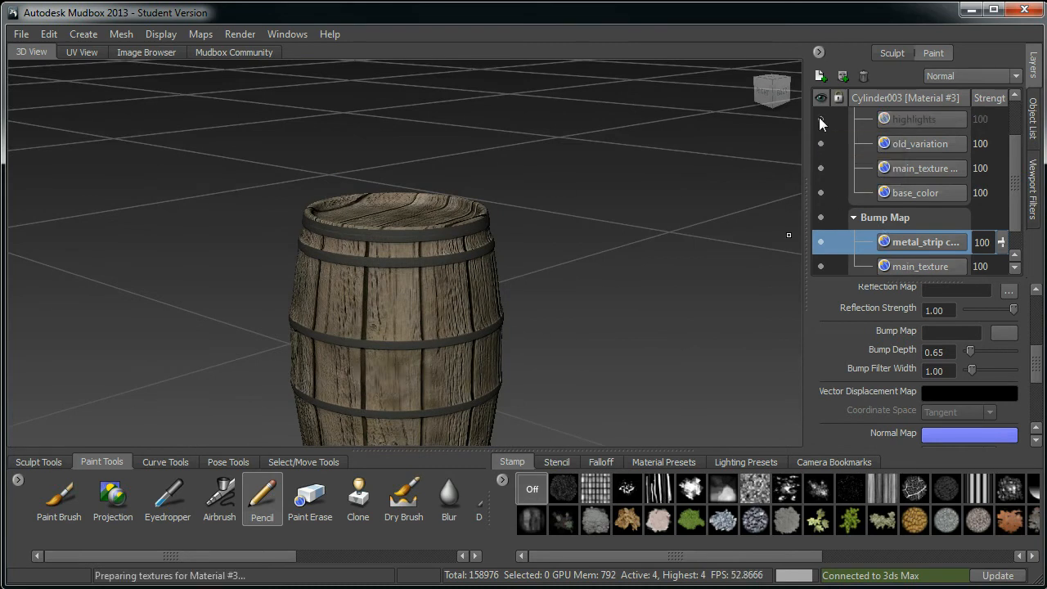
pyautogui.click(819, 118)
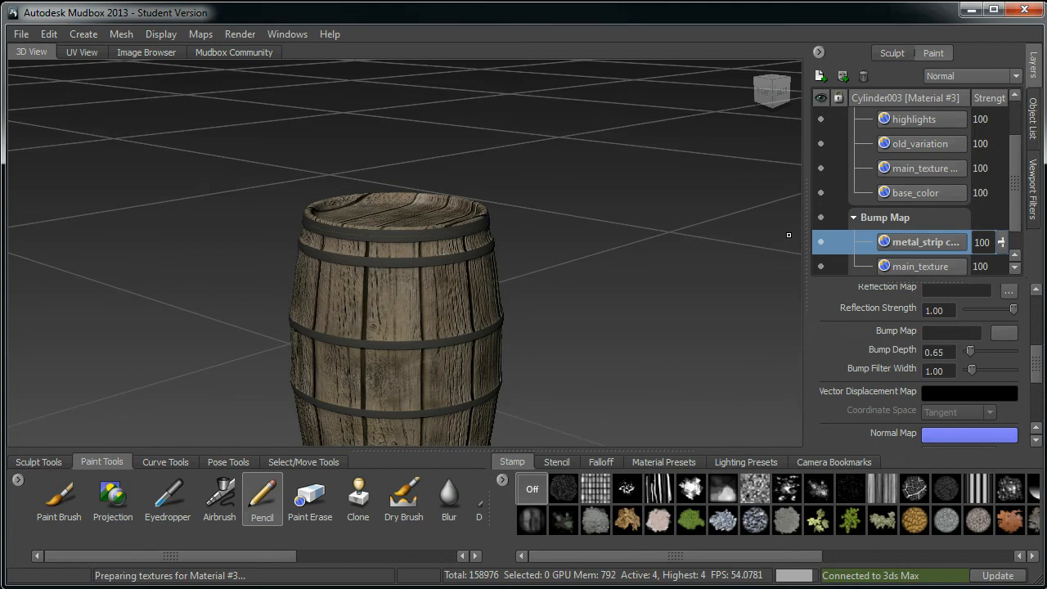
# Step: Hide the Diffuse channel and orbit the barrel to examine the bump relief on its own
pyautogui.moveTo(1017, 171); pyautogui.dragTo(1016, 139)
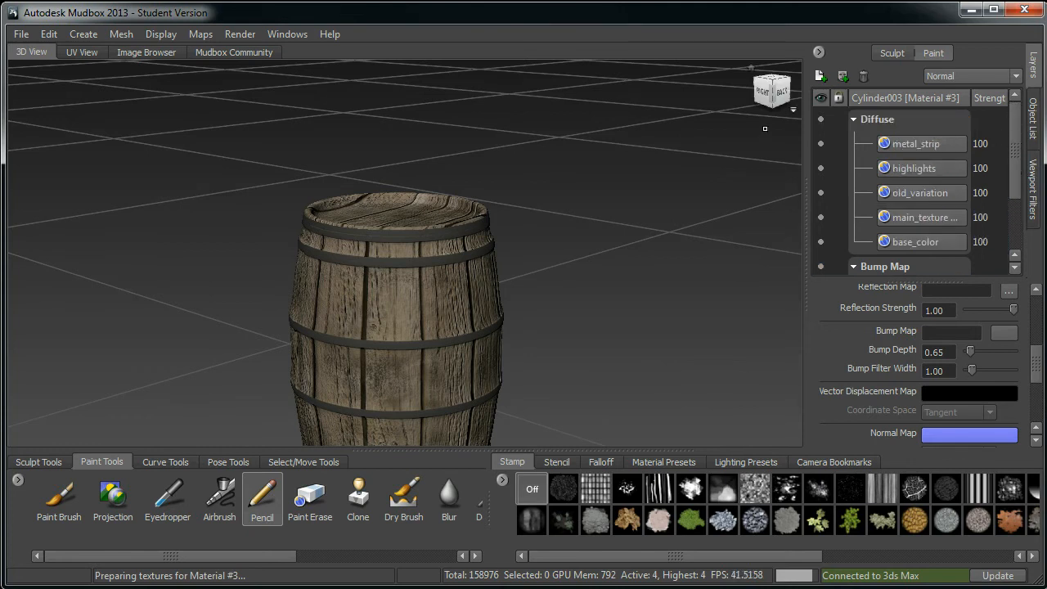
pyautogui.click(822, 119)
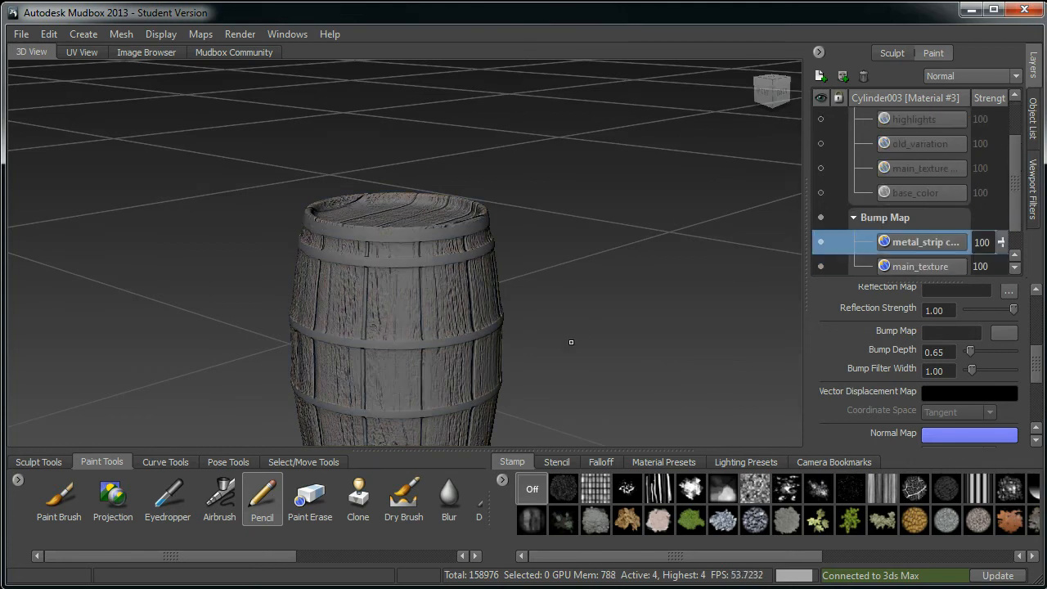
pyautogui.keyDown('alt'); pyautogui.moveTo(568, 329); pyautogui.dragTo(539, 215, button='middle'); pyautogui.keyUp('alt')
pyautogui.keyDown('alt'); pyautogui.moveTo(474, 322); pyautogui.dragTo(577, 364); pyautogui.keyUp('alt')
pyautogui.keyDown('alt'); pyautogui.moveTo(577, 364); pyautogui.dragTo(525, 282, button='middle'); pyautogui.keyUp('alt')
pyautogui.keyDown('alt'); pyautogui.moveTo(525, 283); pyautogui.dragTo(541, 300, button='right'); pyautogui.keyUp('alt')
pyautogui.keyDown('alt'); pyautogui.moveTo(542, 301); pyautogui.dragTo(520, 288, button='middle'); pyautogui.keyUp('alt')
pyautogui.keyDown('alt'); pyautogui.moveTo(532, 295); pyautogui.dragTo(463, 260); pyautogui.keyUp('alt')
pyautogui.keyDown('alt'); pyautogui.moveTo(463, 260); pyautogui.dragTo(489, 299, button='middle'); pyautogui.keyUp('alt')
pyautogui.keyDown('alt'); pyautogui.moveTo(489, 299); pyautogui.dragTo(504, 304, button='right'); pyautogui.keyUp('alt')
pyautogui.keyDown('alt'); pyautogui.moveTo(503, 305); pyautogui.dragTo(774, 257); pyautogui.keyUp('alt')
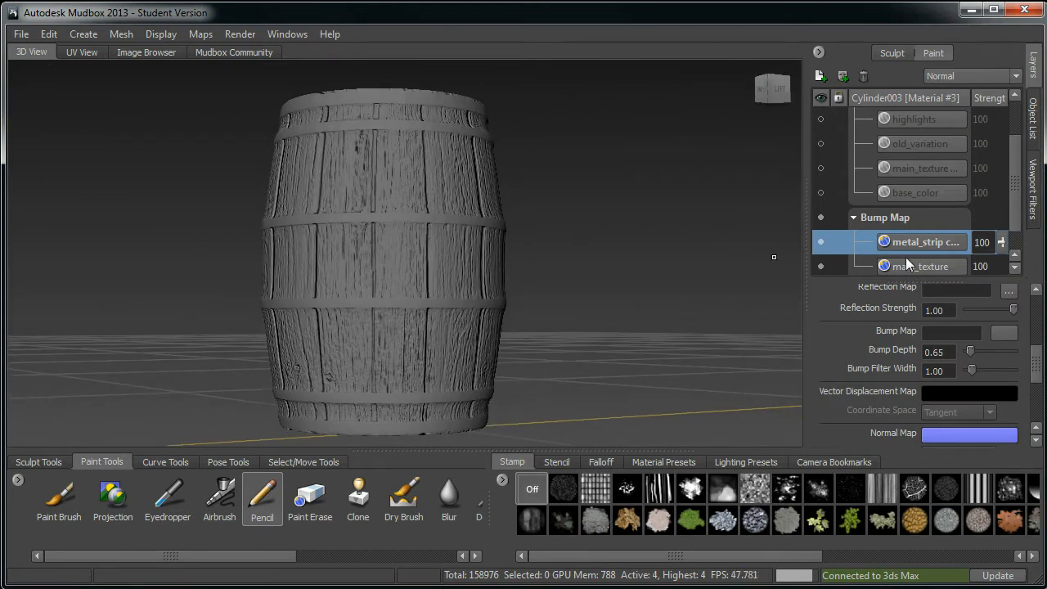
# Step: Toggle the main_texture and metal_strip copy bump layers off and on to compare their relief
pyautogui.click(821, 266)
pyautogui.keyDown('alt'); pyautogui.moveTo(587, 350); pyautogui.dragTo(666, 283); pyautogui.keyUp('alt')
pyautogui.click(821, 262)
pyautogui.click(819, 241)
pyautogui.keyDown('alt'); pyautogui.moveTo(666, 283); pyautogui.dragTo(650, 283, button='middle'); pyautogui.keyUp('alt')
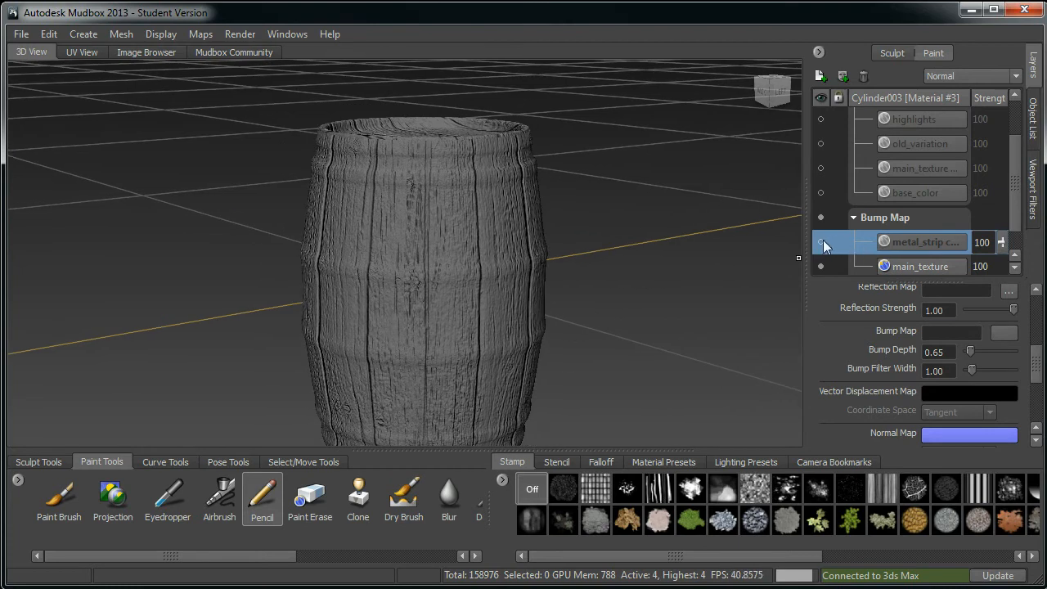
pyautogui.click(822, 243)
pyautogui.keyDown('alt'); pyautogui.moveTo(631, 304); pyautogui.dragTo(599, 291); pyautogui.keyUp('alt')
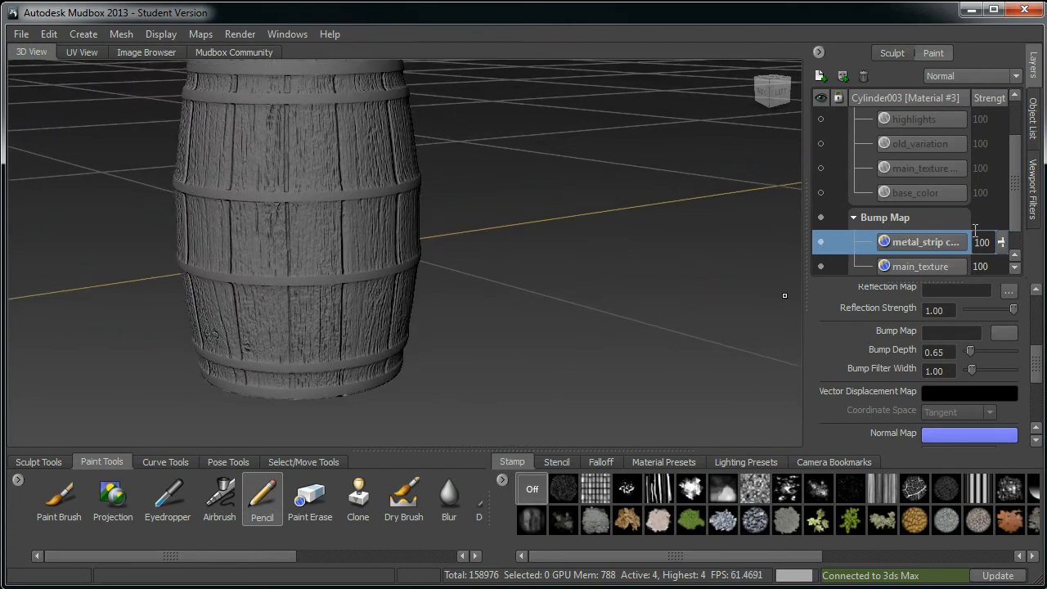
# Step: Merge the visible Bump Map layers into a single layer
pyautogui.scroll(-1, 981, 233)
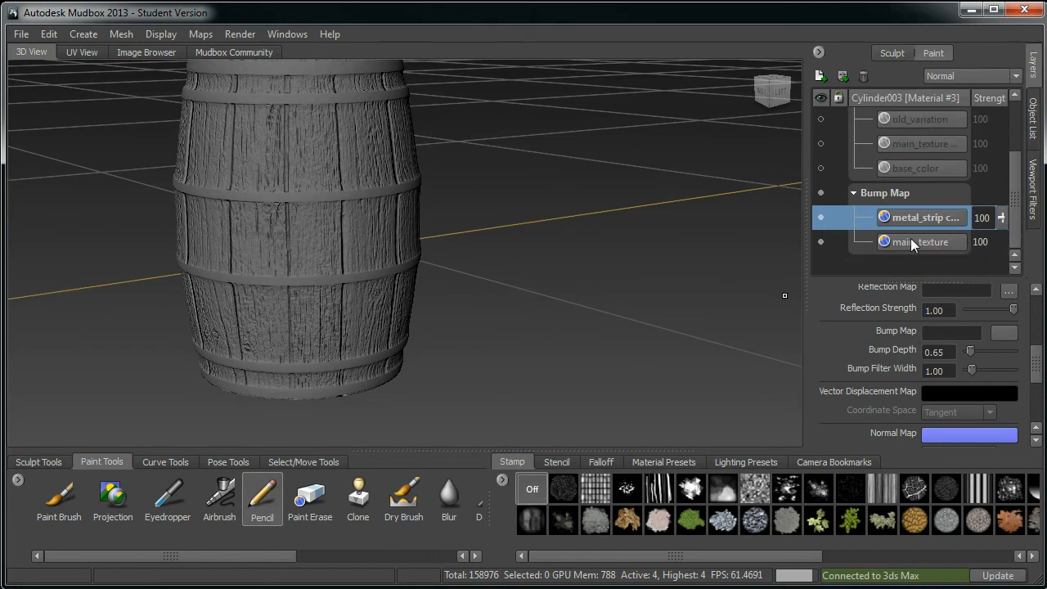
pyautogui.rightClick(916, 220)
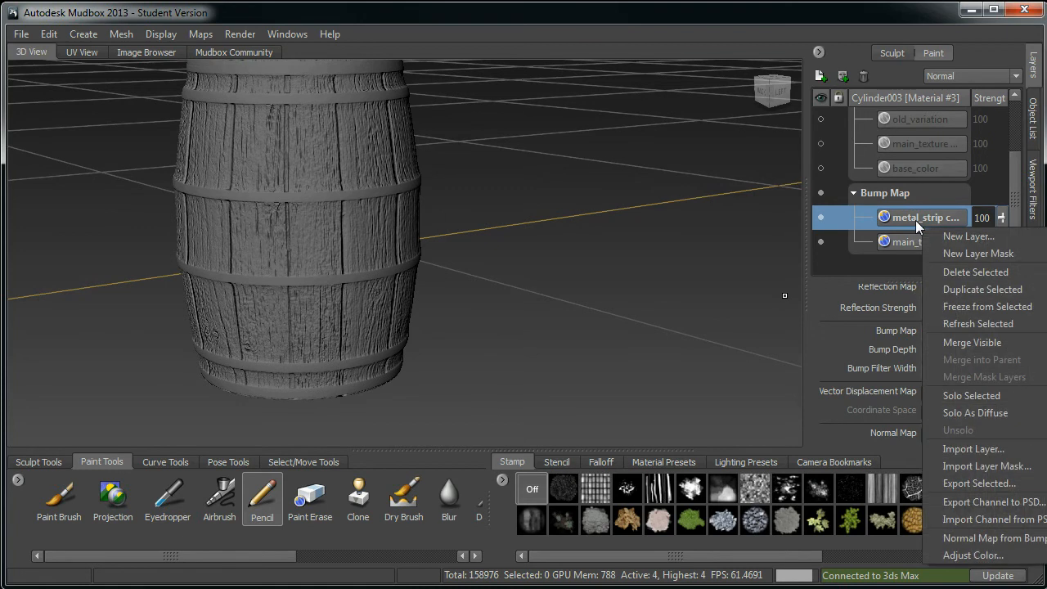
pyautogui.rightClick(902, 219)
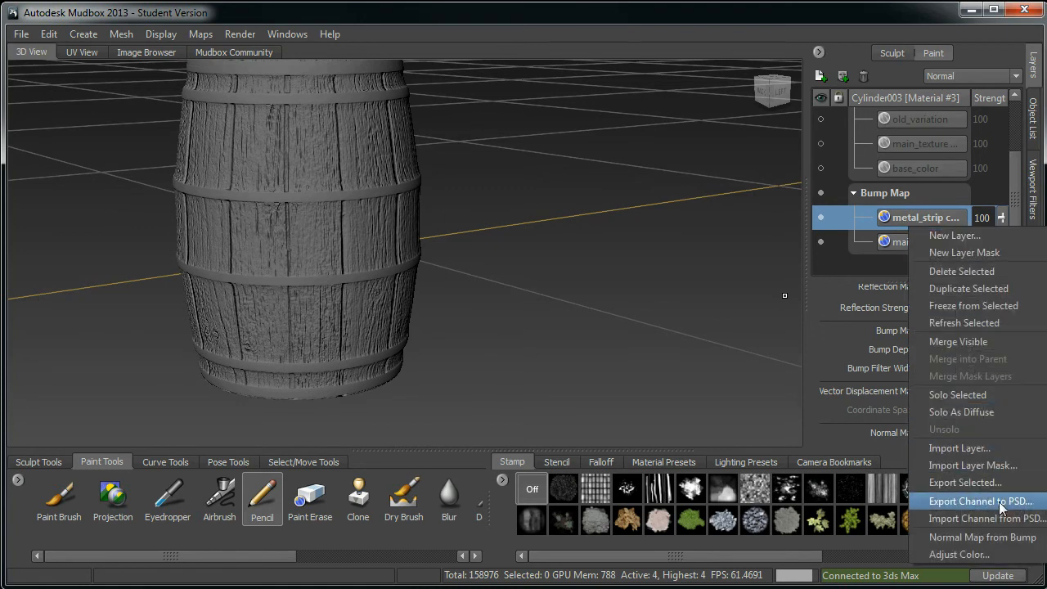
pyautogui.click(995, 343)
pyautogui.click(822, 242)
pyautogui.click(823, 241)
# Step: Turn the Diffuse channel back on to show the textured barrel
pyautogui.keyDown('alt'); pyautogui.moveTo(448, 365); pyautogui.dragTo(473, 446, button='middle'); pyautogui.keyUp('alt')
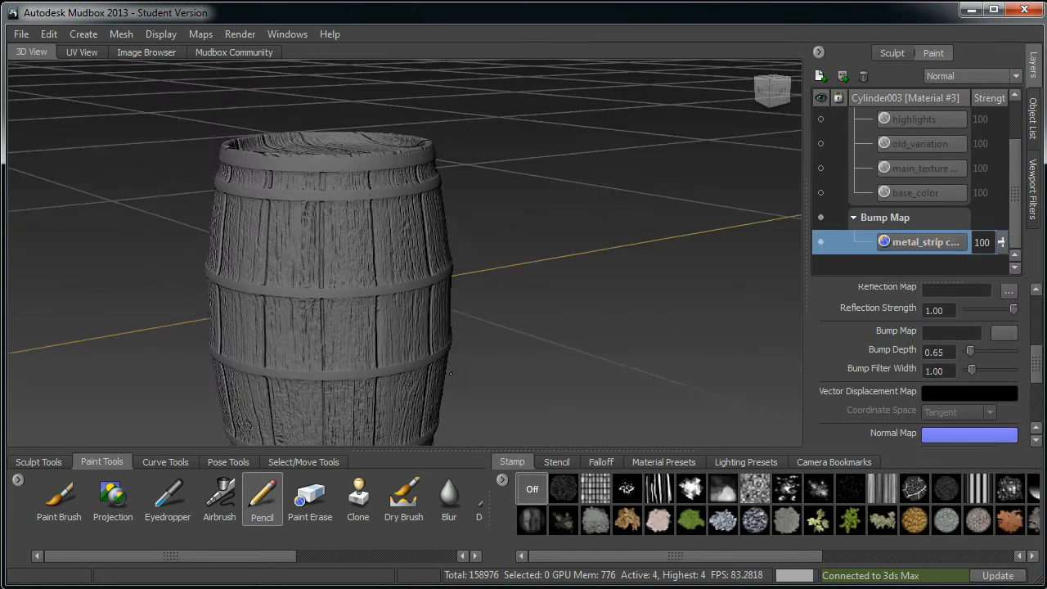
pyautogui.keyDown('alt'); pyautogui.moveTo(473, 446); pyautogui.dragTo(520, 233, button='right'); pyautogui.keyUp('alt')
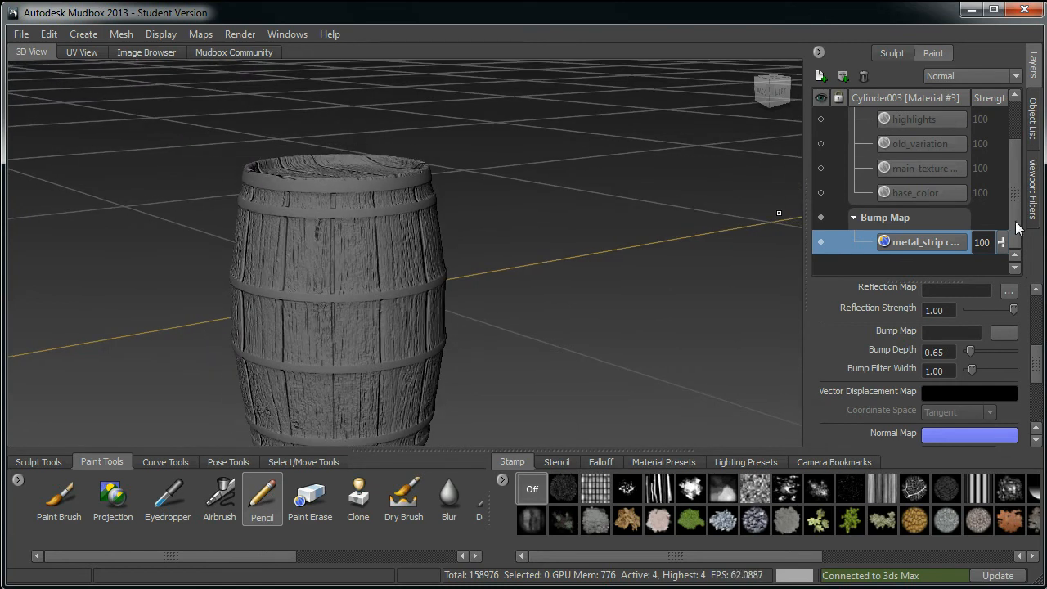
pyautogui.moveTo(1015, 221); pyautogui.dragTo(1015, 178)
pyautogui.click(823, 121)
pyautogui.keyDown('alt'); pyautogui.moveTo(507, 343); pyautogui.dragTo(459, 219, button='middle'); pyautogui.keyUp('alt')
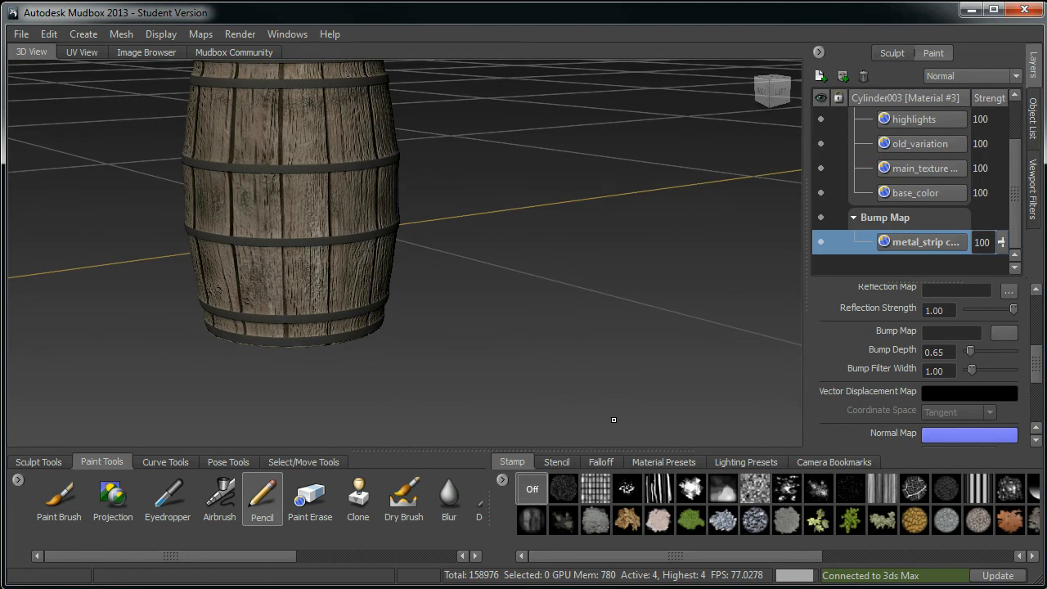
pyautogui.keyDown('alt'); pyautogui.moveTo(433, 257); pyautogui.dragTo(527, 402, button='middle'); pyautogui.keyUp('alt')
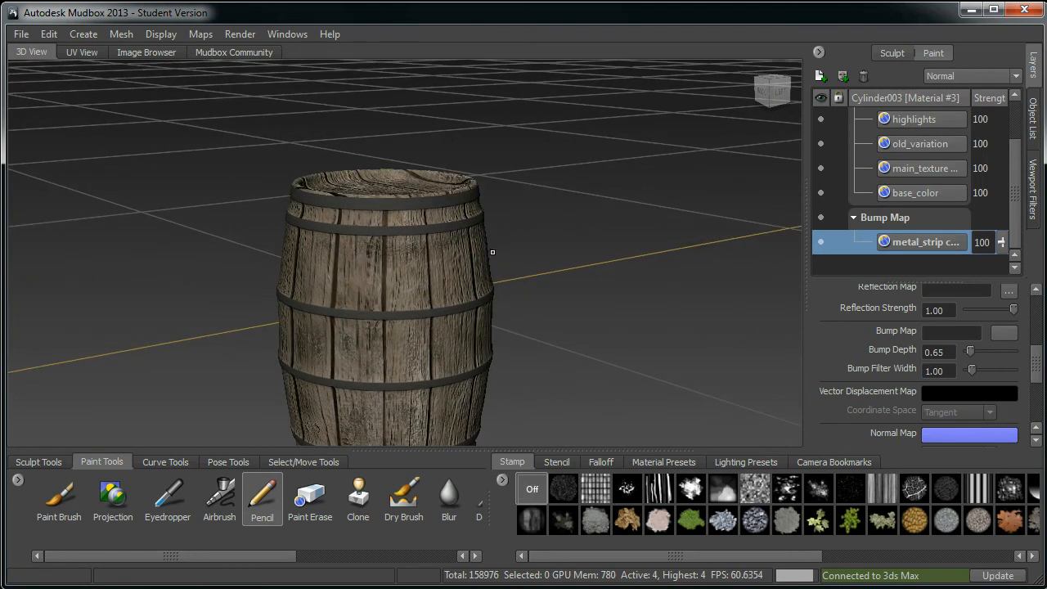
# Step: Create a new 1024 paint layer in the Specular channel named wooden_barral_spec
pyautogui.moveTo(1016, 204); pyautogui.dragTo(1013, 189)
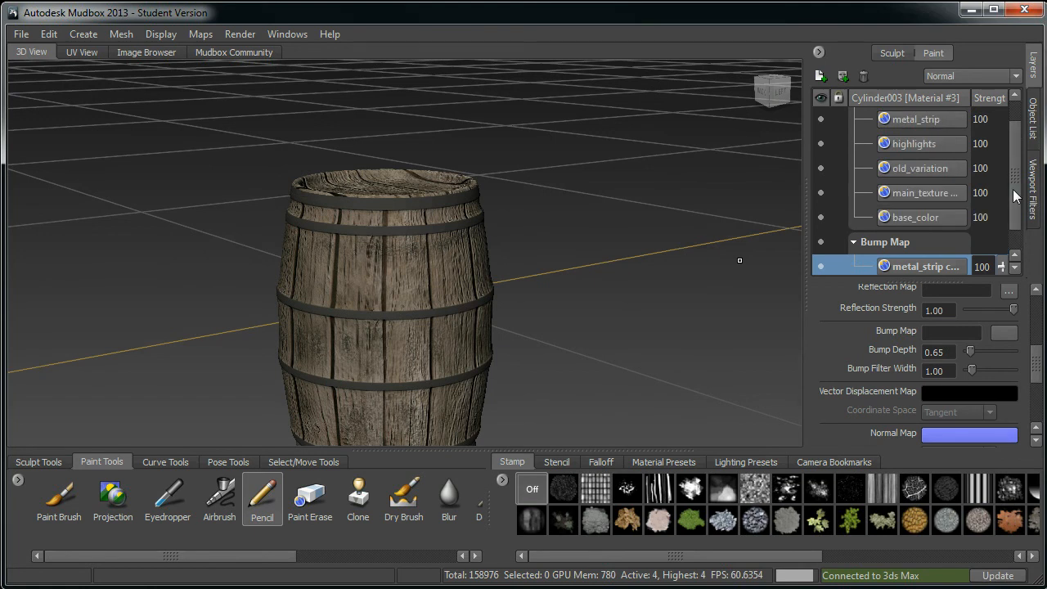
pyautogui.click(821, 75)
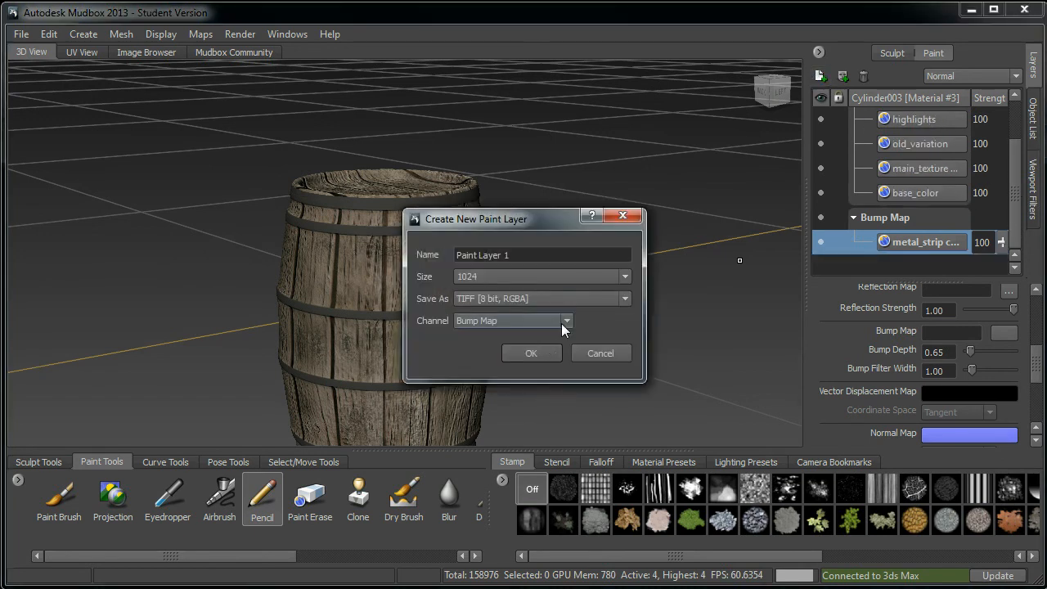
pyautogui.click(560, 323)
pyautogui.click(490, 347)
pyautogui.click(516, 256)
pyautogui.moveTo(515, 256); pyautogui.dragTo(404, 232)
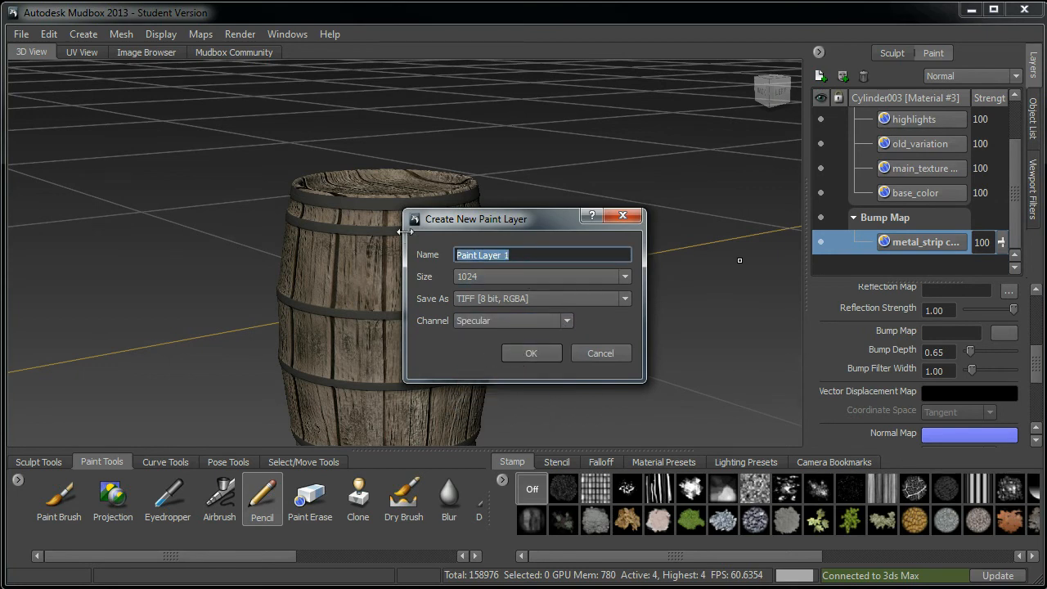
pyautogui.write('spec')
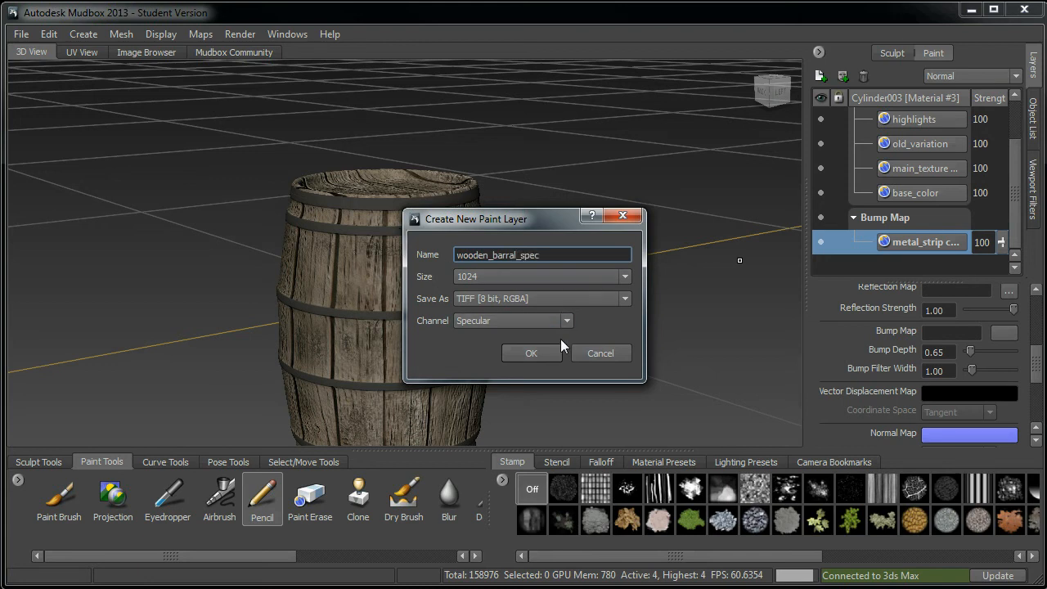
pyautogui.click(542, 352)
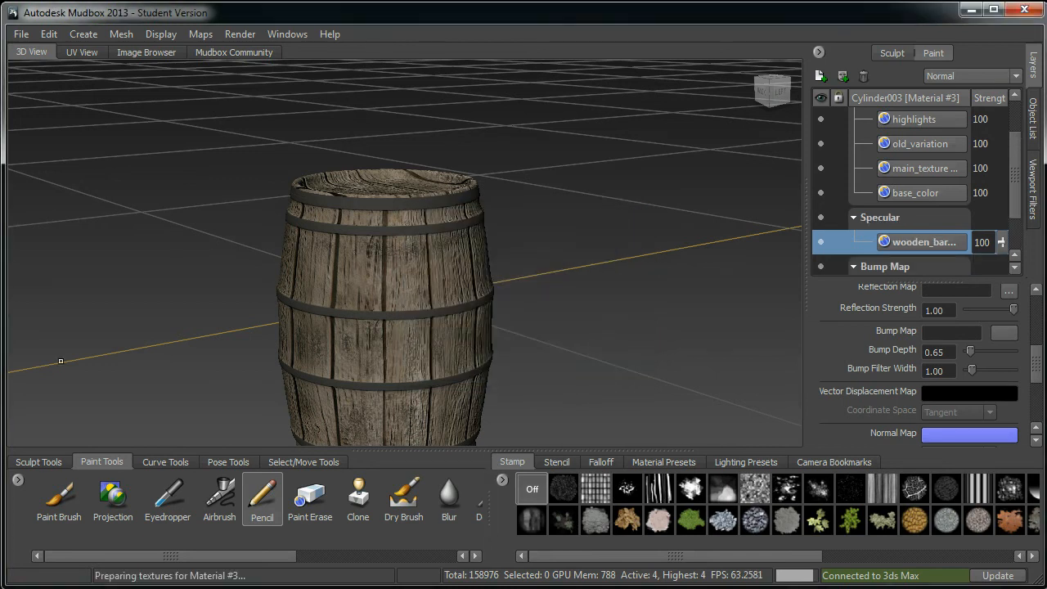
# Step: Select the Paint Brush tool from the paint tools
pyautogui.click(48, 463)
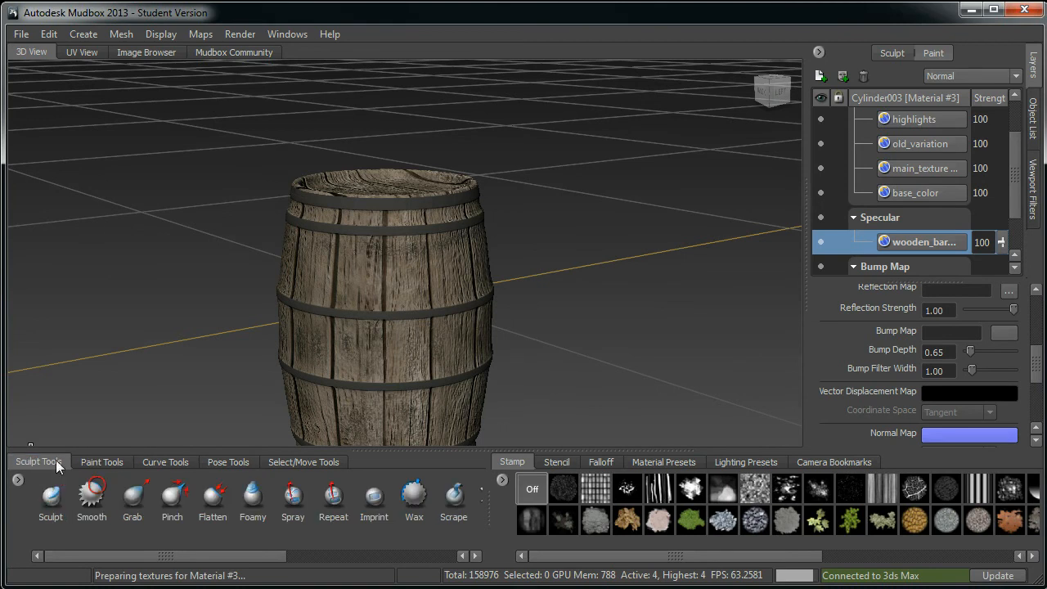
pyautogui.click(101, 462)
pyautogui.click(59, 495)
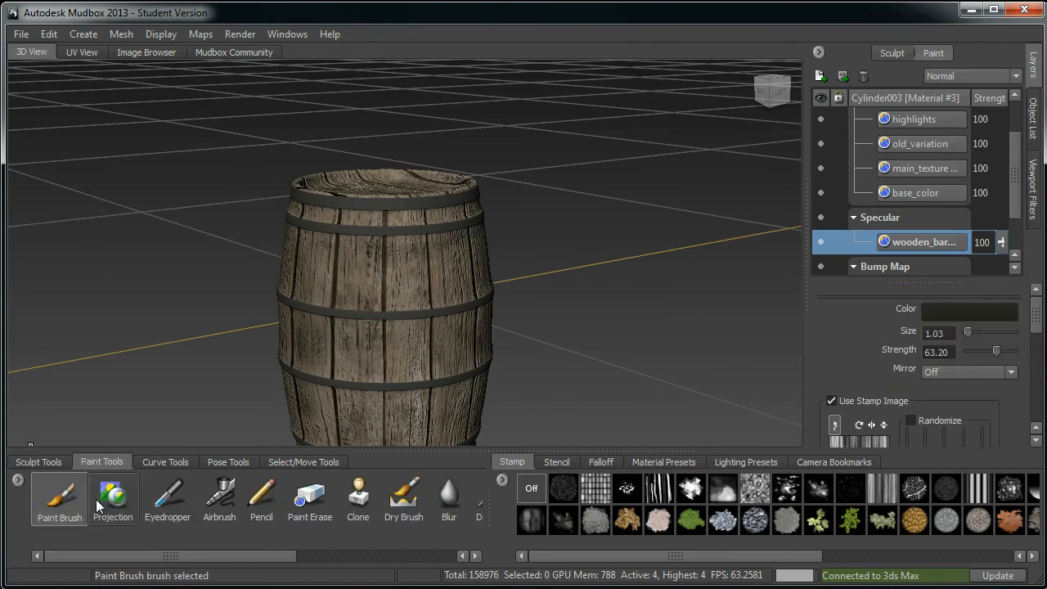
pyautogui.keyDown('alt'); pyautogui.moveTo(528, 320); pyautogui.dragTo(433, 301); pyautogui.keyUp('alt')
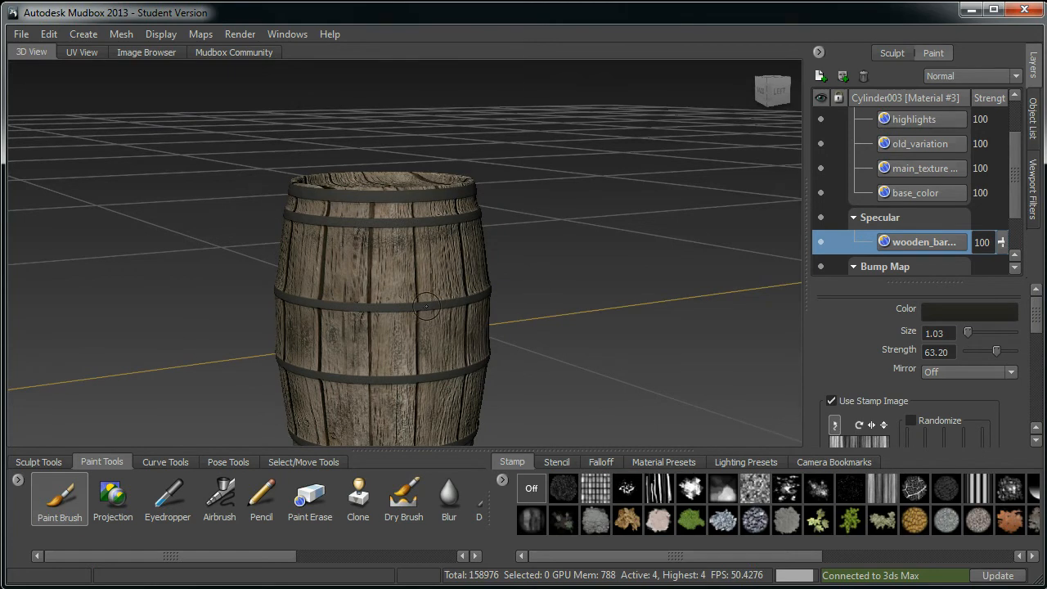
# Step: Set the paint brush color to a light grey in the color chooser
pyautogui.keyDown('alt'); pyautogui.moveTo(540, 289); pyautogui.dragTo(578, 311); pyautogui.keyUp('alt')
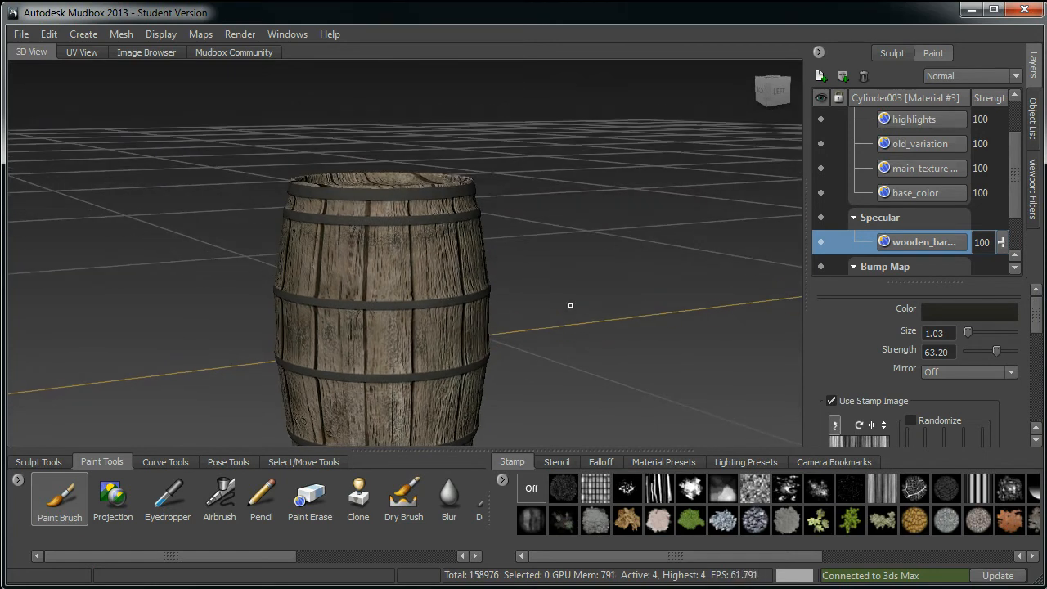
pyautogui.click(984, 315)
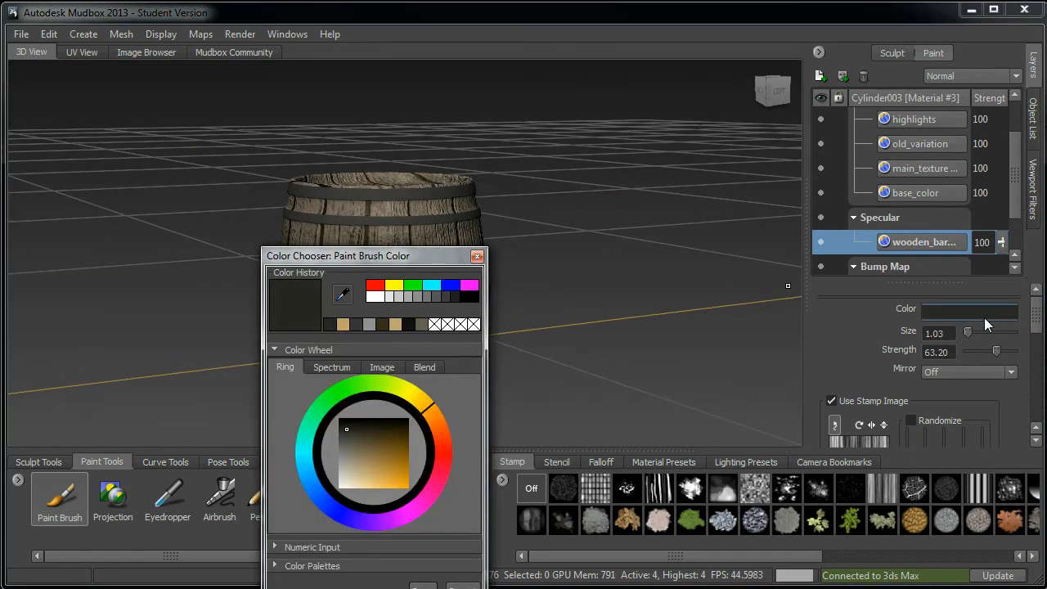
pyautogui.click(344, 468)
pyautogui.click(423, 586)
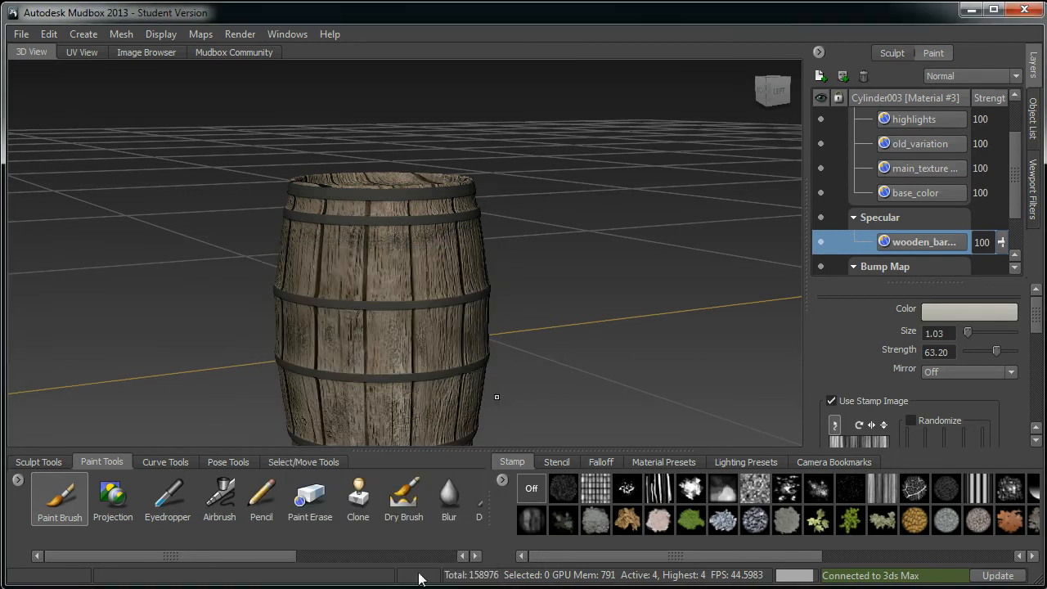
# Step: Paint a test stroke across the barrel's upper band and undo it
pyautogui.keyDown('alt'); pyautogui.moveTo(407, 304); pyautogui.dragTo(493, 297); pyautogui.keyUp('alt')
pyautogui.keyDown('alt'); pyautogui.moveTo(188, 167); pyautogui.dragTo(244, 171); pyautogui.keyUp('alt')
pyautogui.moveTo(243, 171)
pyautogui.keyDown('alt'); pyautogui.mouseDown(button='right')
pyautogui.moveTo(348, 323)
pyautogui.moveTo(317, 330)
pyautogui.mouseUp(button='right'); pyautogui.keyUp('alt')
pyautogui.moveTo(343, 325); pyautogui.dragTo(536, 313)
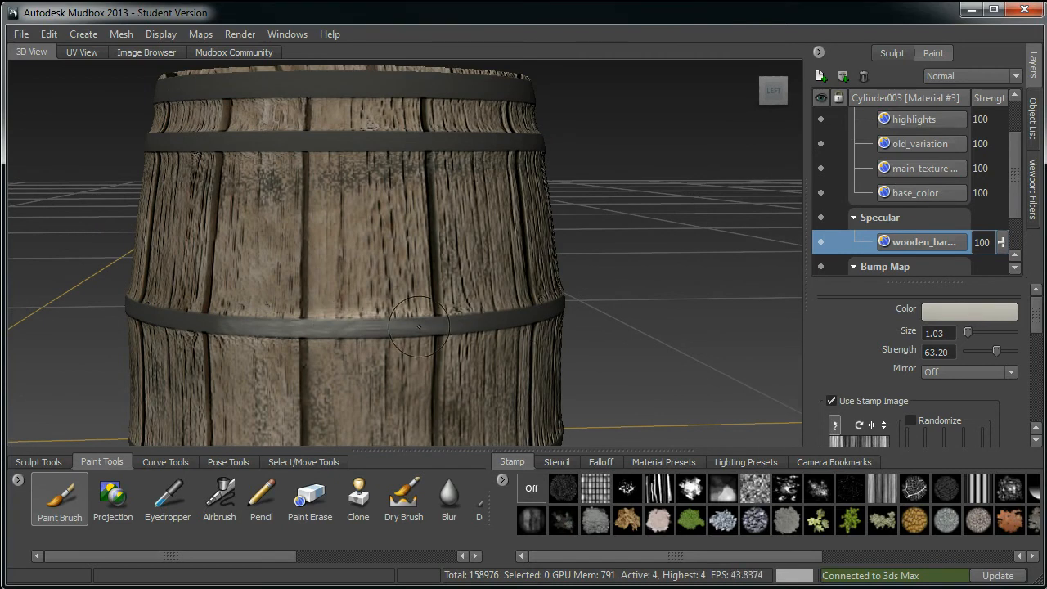
pyautogui.moveTo(274, 140)
pyautogui.mouseDown()
pyautogui.moveTo(416, 144)
pyautogui.moveTo(359, 144)
pyautogui.mouseUp()
pyautogui.hotkey('ctrl', 'z')
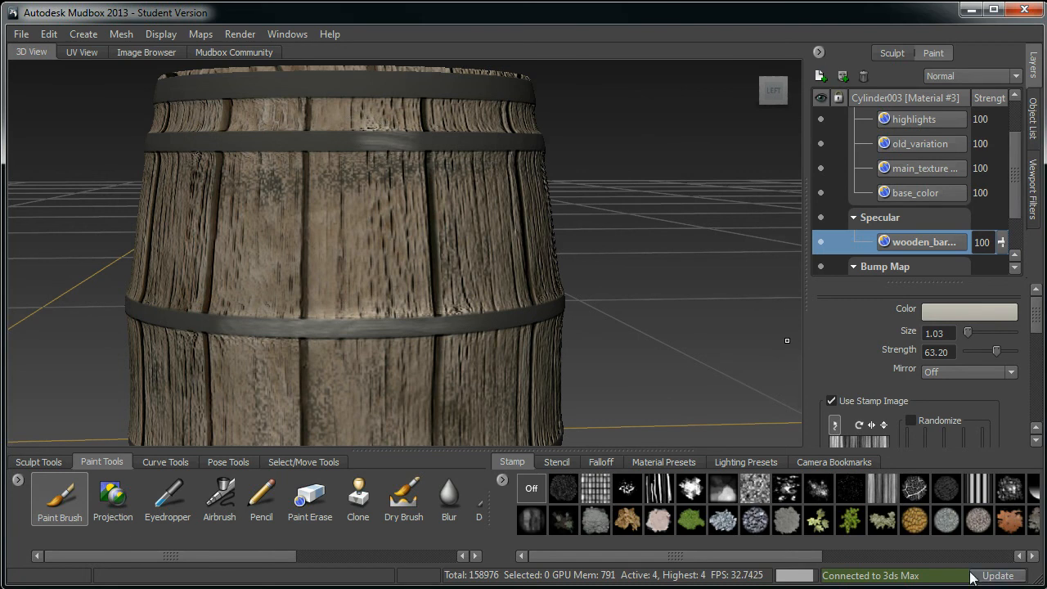
# Step: Turn off Use Stamp Image for the brush, then try another stroke and undo it
pyautogui.click(832, 401)
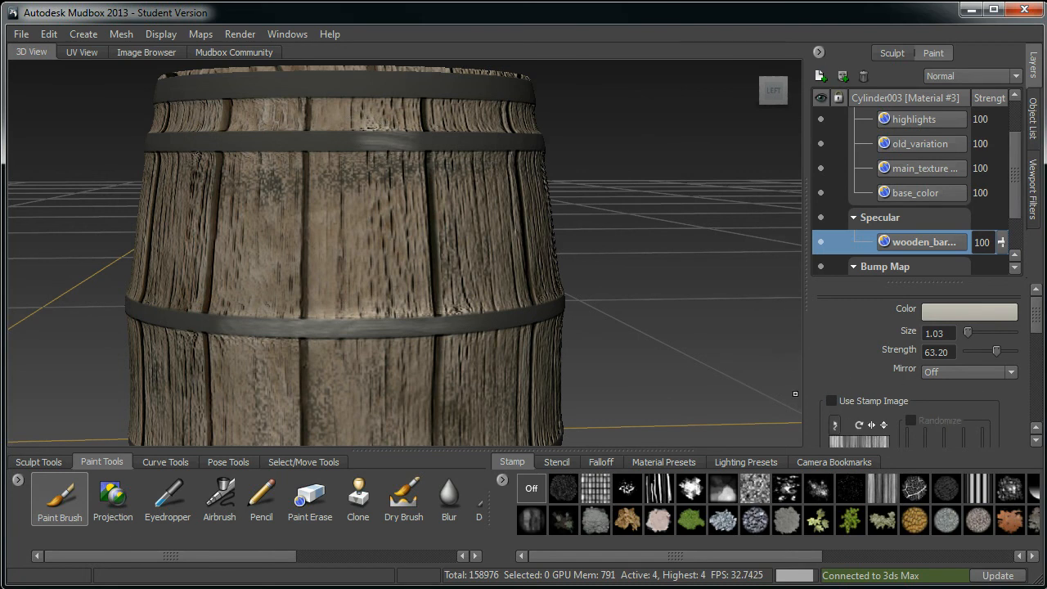
pyautogui.moveTo(278, 140); pyautogui.dragTo(416, 136)
pyautogui.hotkey('ctrl', 'z')
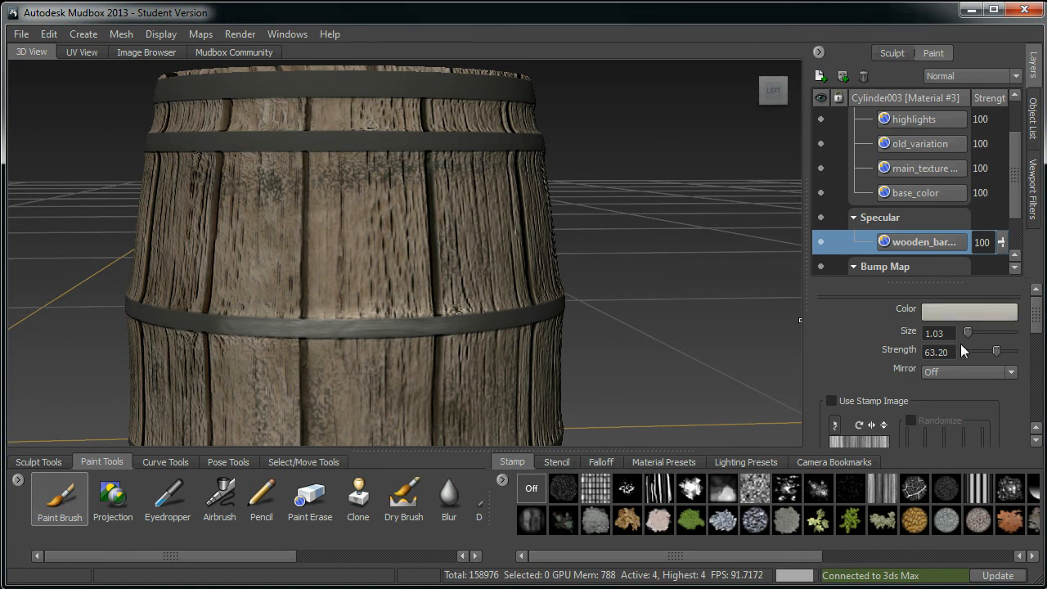
# Step: Reduce the brush strength to 19.30 and the brush size to 1.26
pyautogui.moveTo(977, 350); pyautogui.dragTo(972, 351)
pyautogui.moveTo(325, 145); pyautogui.dragTo(437, 141)
pyautogui.keyDown('alt'); pyautogui.moveTo(216, 272); pyautogui.dragTo(212, 355, button='right'); pyautogui.keyUp('alt')
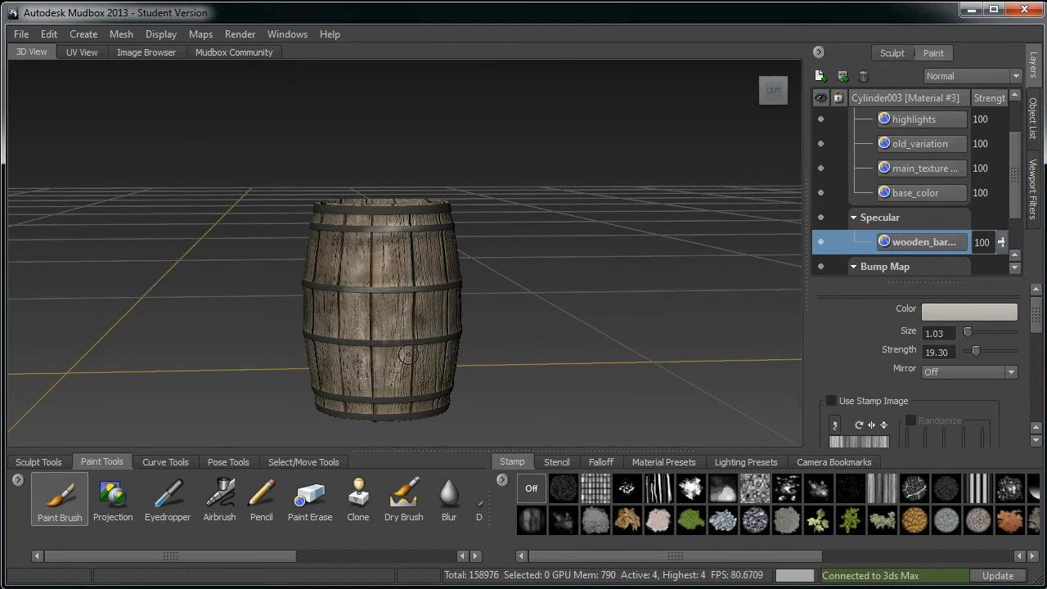
pyautogui.moveTo(408, 355); pyautogui.dragTo(419, 354)
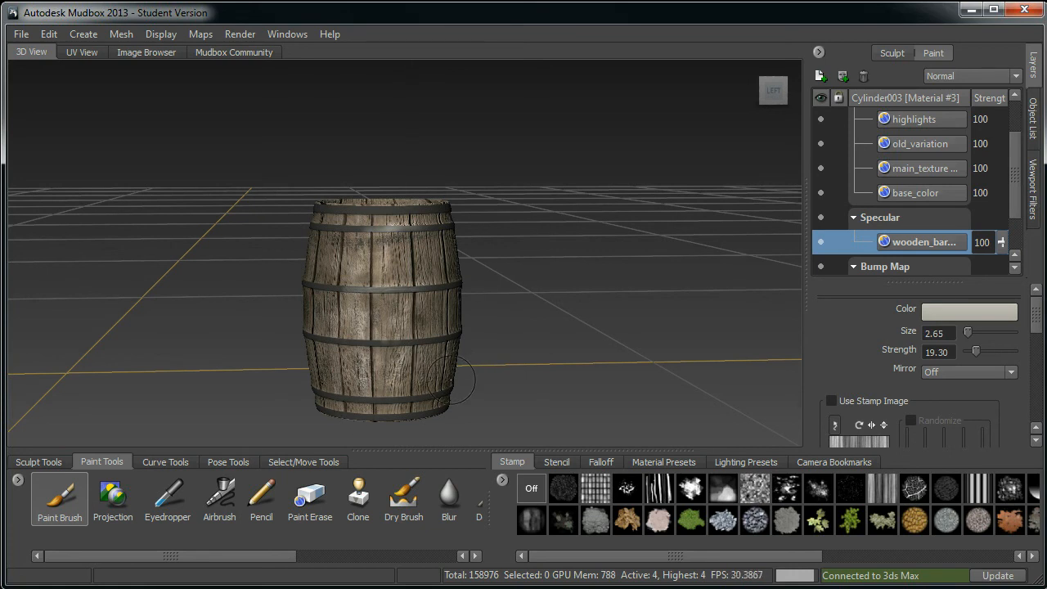
pyautogui.keyDown('alt'); pyautogui.moveTo(307, 384); pyautogui.dragTo(349, 398, button='right'); pyautogui.keyUp('alt')
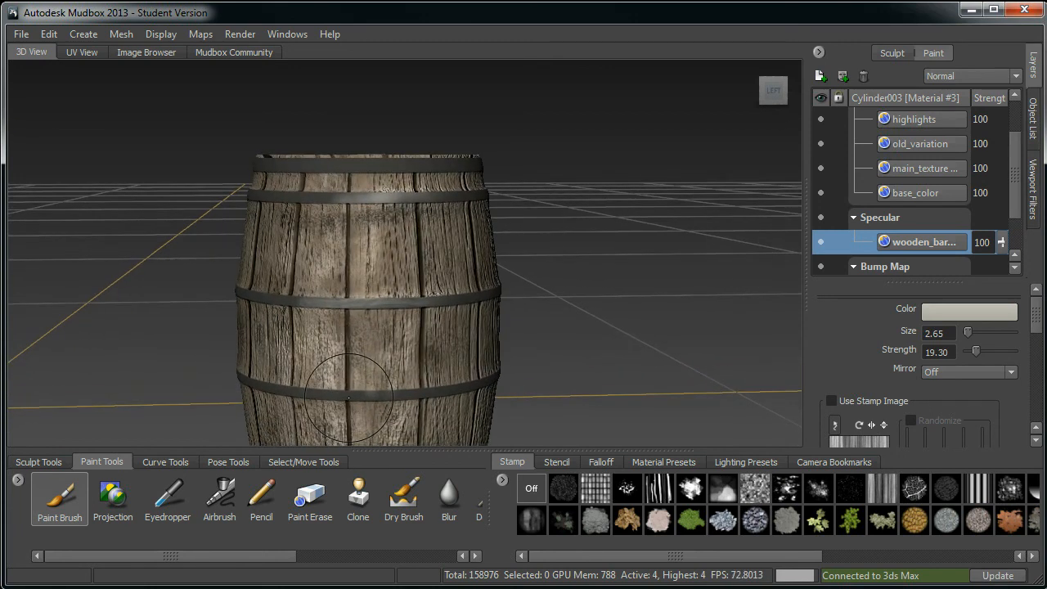
pyautogui.press('b')
pyautogui.moveTo(374, 204)
pyautogui.mouseDown()
pyautogui.moveTo(352, 203)
pyautogui.moveTo(377, 204)
pyautogui.mouseUp()
# Step: Paint light specular strokes across the barrel's top rim and upper staves
pyautogui.moveTo(350, 167); pyautogui.dragTo(412, 165)
pyautogui.keyDown('alt'); pyautogui.moveTo(620, 160); pyautogui.dragTo(475, 210); pyautogui.keyUp('alt')
pyautogui.moveTo(372, 190)
pyautogui.mouseDown()
pyautogui.moveTo(346, 186)
pyautogui.moveTo(421, 184)
pyautogui.mouseUp()
pyautogui.moveTo(481, 156)
pyautogui.keyDown('alt'); pyautogui.mouseDown()
pyautogui.moveTo(374, 176)
pyautogui.moveTo(456, 184)
pyautogui.moveTo(393, 193)
pyautogui.mouseUp(); pyautogui.keyUp('alt')
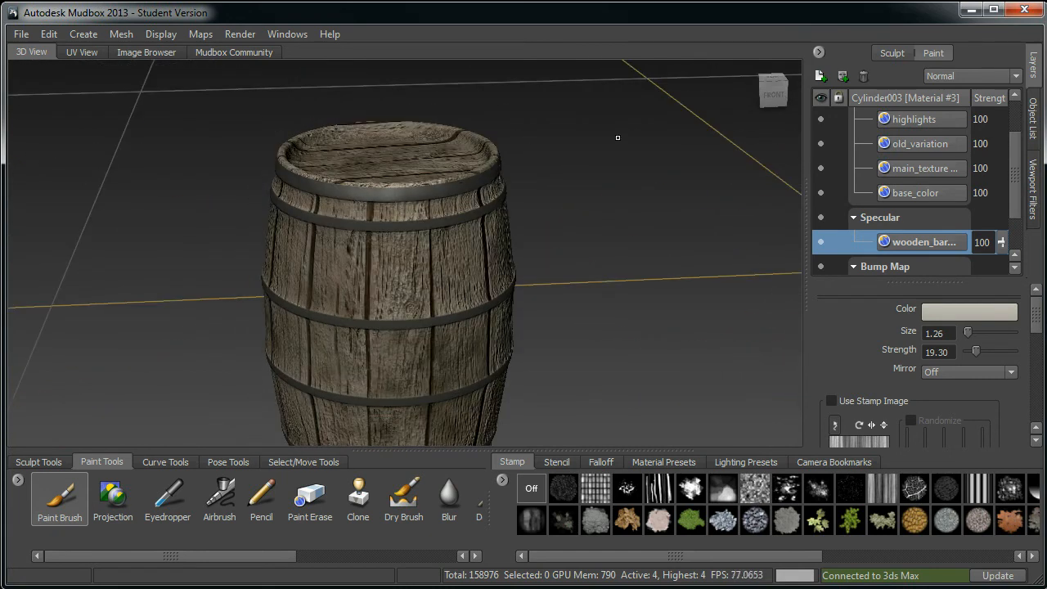
pyautogui.keyDown('alt'); pyautogui.moveTo(526, 140); pyautogui.dragTo(435, 165); pyautogui.keyUp('alt')
pyautogui.moveTo(381, 194)
pyautogui.mouseDown()
pyautogui.moveTo(463, 194)
pyautogui.moveTo(425, 197)
pyautogui.mouseUp()
pyautogui.keyDown('alt'); pyautogui.moveTo(536, 141); pyautogui.dragTo(451, 154); pyautogui.keyUp('alt')
pyautogui.moveTo(416, 204)
pyautogui.mouseDown()
pyautogui.moveTo(484, 206)
pyautogui.moveTo(441, 206)
pyautogui.mouseUp()
pyautogui.keyDown('alt'); pyautogui.moveTo(661, 162); pyautogui.dragTo(590, 136); pyautogui.keyUp('alt')
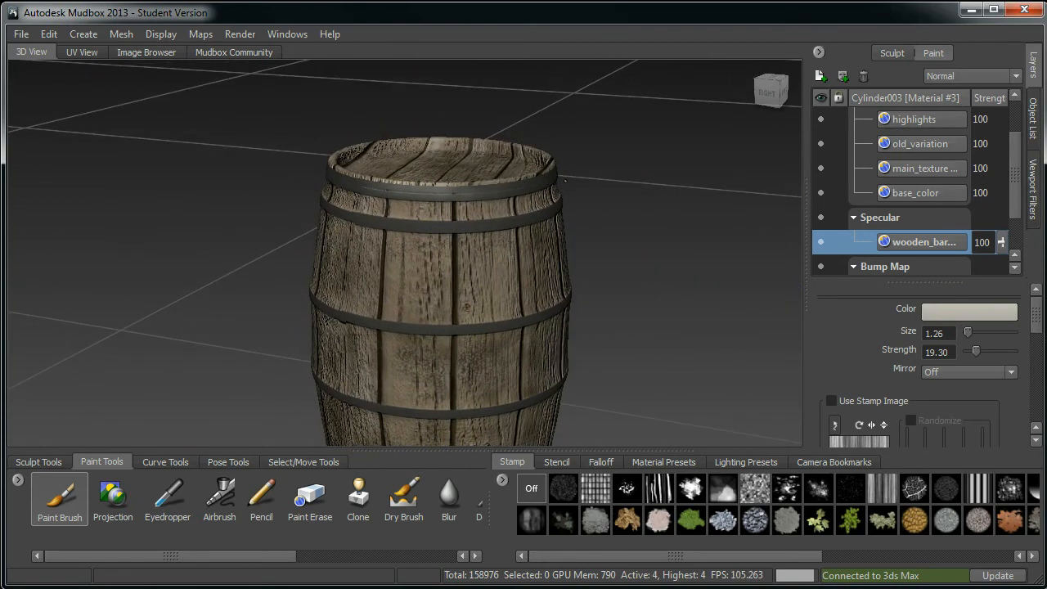
# Step: Continue painting specular strokes around the upper part of the barrel from different angles
pyautogui.moveTo(422, 225); pyautogui.dragTo(491, 224)
pyautogui.keyDown('alt'); pyautogui.moveTo(556, 167); pyautogui.dragTo(479, 143); pyautogui.keyUp('alt')
pyautogui.moveTo(383, 221); pyautogui.dragTo(458, 219)
pyautogui.keyDown('alt'); pyautogui.moveTo(624, 187); pyautogui.dragTo(547, 157); pyautogui.keyUp('alt')
pyautogui.moveTo(372, 218); pyautogui.dragTo(450, 212)
pyautogui.keyDown('alt'); pyautogui.moveTo(535, 173); pyautogui.dragTo(449, 199); pyautogui.keyUp('alt')
pyautogui.moveTo(374, 229)
pyautogui.mouseDown()
pyautogui.moveTo(460, 220)
pyautogui.moveTo(438, 240)
pyautogui.mouseUp()
pyautogui.keyDown('alt'); pyautogui.moveTo(495, 204); pyautogui.dragTo(425, 149); pyautogui.keyUp('alt')
pyautogui.moveTo(386, 198); pyautogui.dragTo(416, 198)
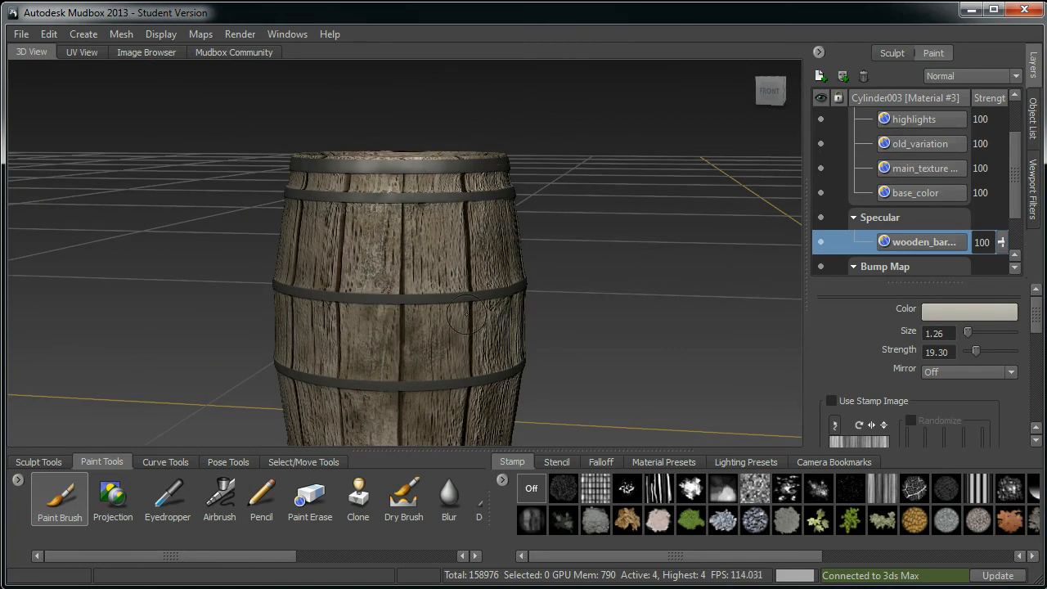
# Step: Paint specular strokes along the barrel's middle metal band and the staves around it
pyautogui.moveTo(369, 295); pyautogui.dragTo(454, 291)
pyautogui.keyDown('alt'); pyautogui.moveTo(632, 259); pyautogui.dragTo(446, 262); pyautogui.keyUp('alt')
pyautogui.moveTo(388, 293); pyautogui.dragTo(487, 292)
pyautogui.keyDown('alt'); pyautogui.moveTo(640, 261); pyautogui.dragTo(550, 264); pyautogui.keyUp('alt')
pyautogui.moveTo(379, 296); pyautogui.dragTo(475, 290)
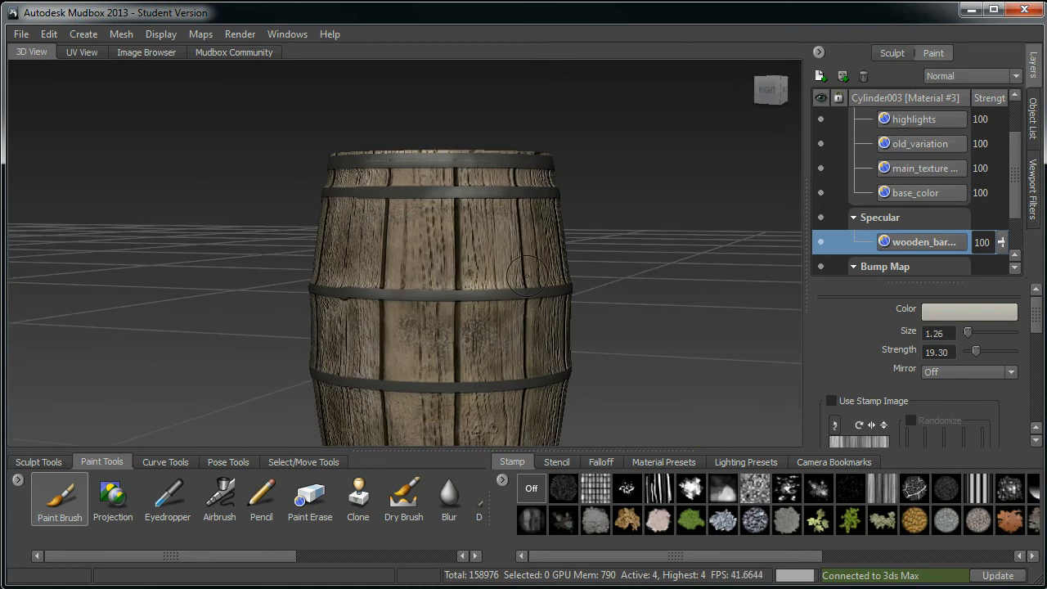
pyautogui.keyDown('alt'); pyautogui.moveTo(634, 261); pyautogui.dragTo(557, 274); pyautogui.keyUp('alt')
pyautogui.moveTo(409, 297); pyautogui.dragTo(514, 294)
pyautogui.keyDown('alt'); pyautogui.moveTo(626, 258); pyautogui.dragTo(556, 286); pyautogui.keyUp('alt')
pyautogui.moveTo(401, 316); pyautogui.dragTo(489, 309)
pyautogui.keyDown('alt'); pyautogui.moveTo(642, 287); pyautogui.dragTo(607, 285); pyautogui.keyUp('alt')
pyautogui.moveTo(379, 312); pyautogui.dragTo(478, 313)
pyautogui.moveTo(645, 277)
pyautogui.keyDown('alt'); pyautogui.mouseDown()
pyautogui.moveTo(564, 258)
pyautogui.moveTo(612, 291)
pyautogui.moveTo(561, 261)
pyautogui.mouseUp(); pyautogui.keyUp('alt')
pyautogui.moveTo(372, 300)
pyautogui.mouseDown()
pyautogui.moveTo(456, 291)
pyautogui.moveTo(414, 288)
pyautogui.moveTo(491, 239)
pyautogui.moveTo(517, 193)
pyautogui.mouseUp()
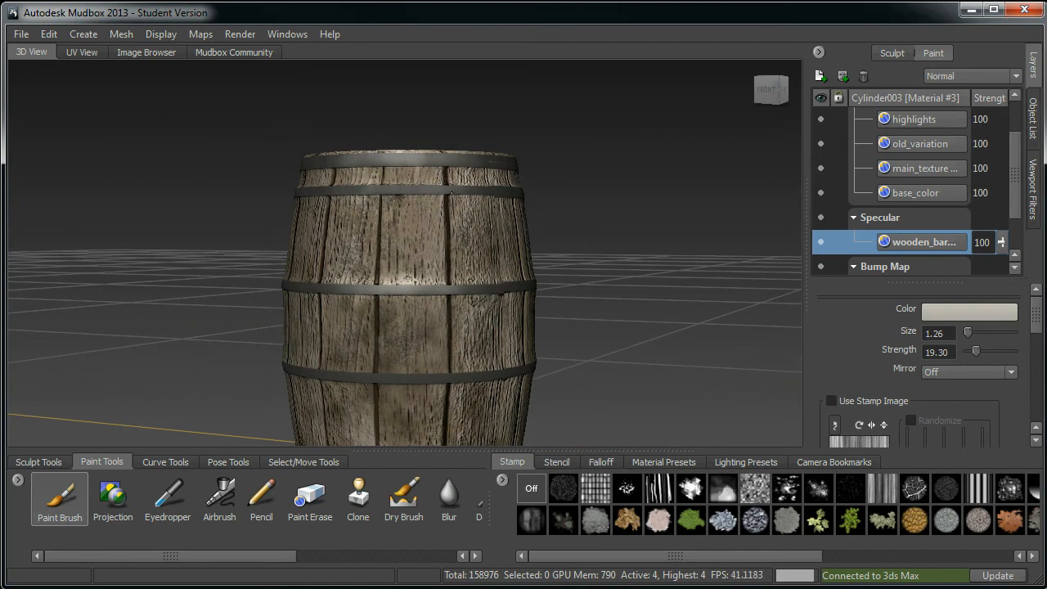
# Step: Paint specular strokes over the lower middle staves of the barrel
pyautogui.keyDown('alt'); pyautogui.moveTo(589, 257); pyautogui.dragTo(592, 234, button='middle'); pyautogui.keyUp('alt')
pyautogui.moveTo(354, 352)
pyautogui.mouseDown()
pyautogui.moveTo(434, 353)
pyautogui.moveTo(417, 354)
pyautogui.mouseUp()
pyautogui.moveTo(458, 353)
pyautogui.keyDown('alt'); pyautogui.mouseDown()
pyautogui.moveTo(376, 355)
pyautogui.moveTo(449, 350)
pyautogui.mouseUp(); pyautogui.keyUp('alt')
pyautogui.keyDown('alt'); pyautogui.moveTo(621, 306); pyautogui.dragTo(560, 270); pyautogui.keyUp('alt')
pyautogui.moveTo(426, 352); pyautogui.dragTo(506, 346)
pyautogui.keyDown('alt'); pyautogui.moveTo(598, 306); pyautogui.dragTo(515, 327); pyautogui.keyUp('alt')
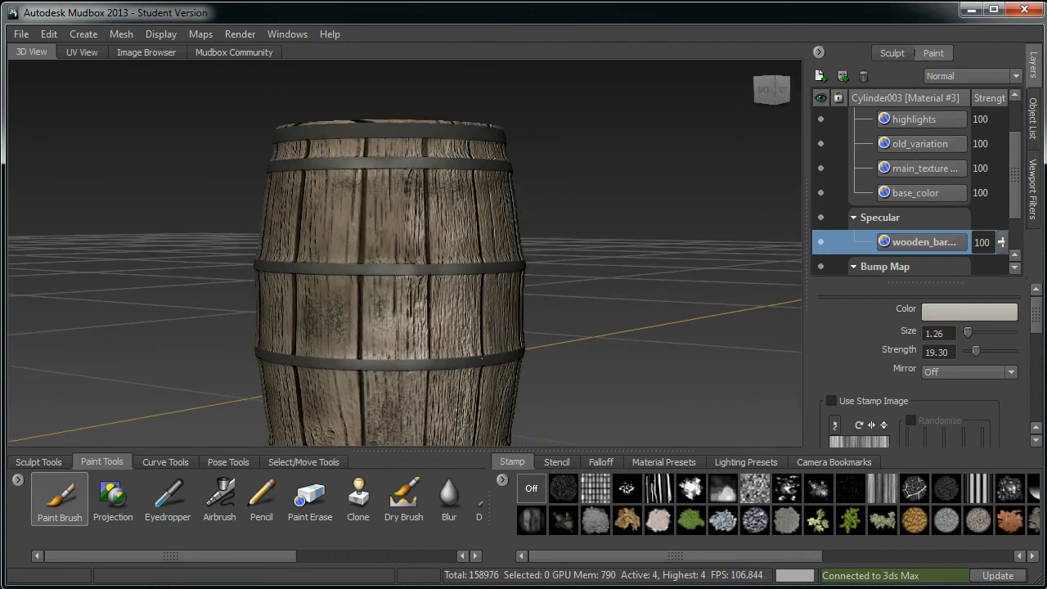
pyautogui.moveTo(457, 310)
pyautogui.keyDown('alt'); pyautogui.mouseDown(button='middle')
pyautogui.moveTo(499, 147)
pyautogui.moveTo(455, 297)
pyautogui.mouseUp(button='middle'); pyautogui.keyUp('alt')
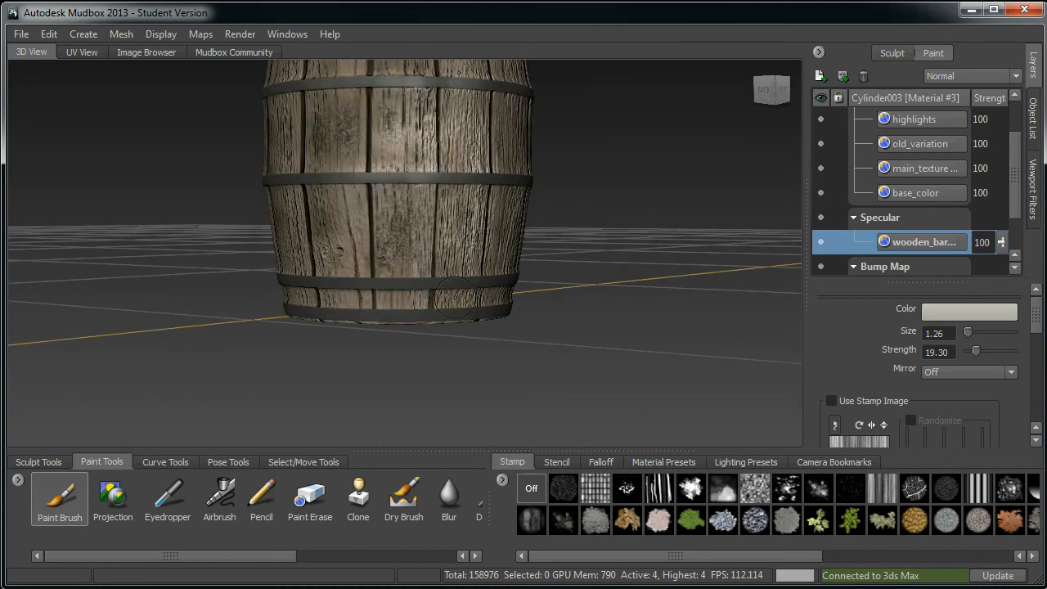
# Step: Paint specular strokes around the lower metal band near the barrel's base
pyautogui.keyDown('alt'); pyautogui.moveTo(474, 253); pyautogui.dragTo(400, 290); pyautogui.keyUp('alt')
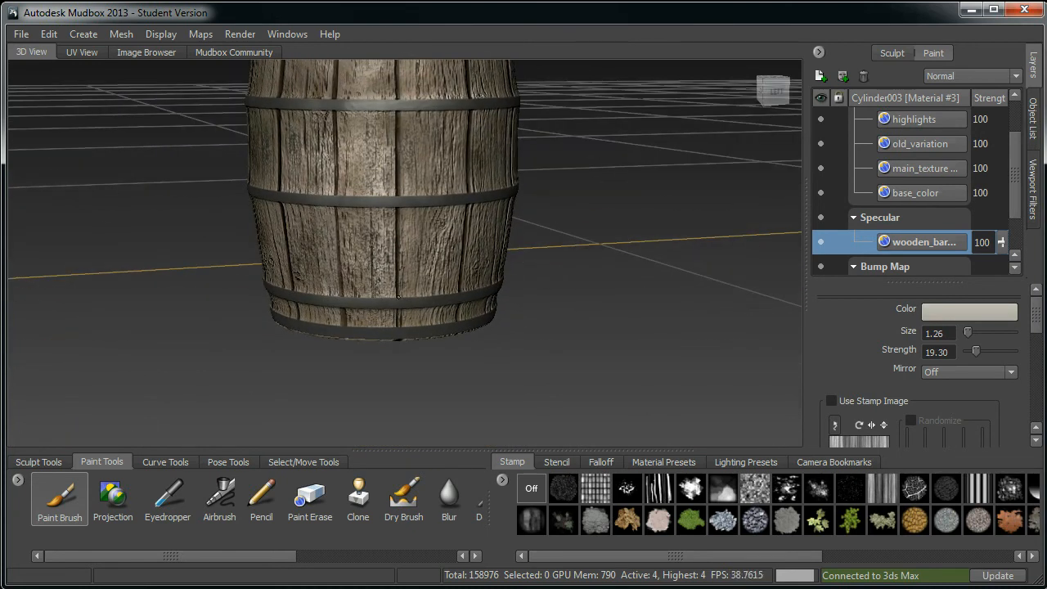
pyautogui.keyDown('alt'); pyautogui.moveTo(398, 338); pyautogui.dragTo(399, 284); pyautogui.keyUp('alt')
pyautogui.keyDown('alt'); pyautogui.moveTo(493, 270); pyautogui.dragTo(401, 279); pyautogui.keyUp('alt')
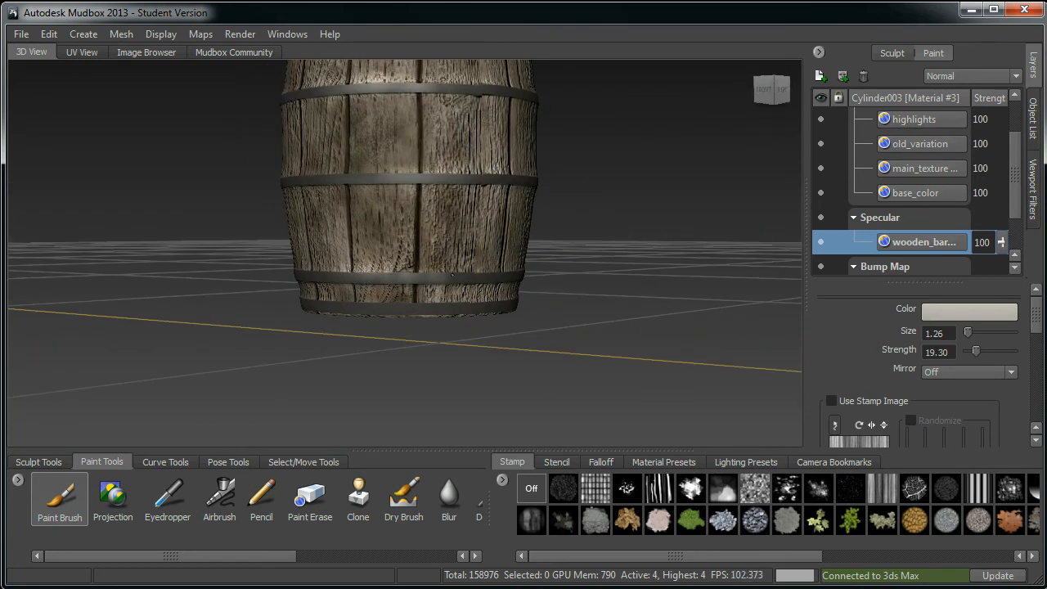
pyautogui.keyDown('alt'); pyautogui.moveTo(564, 257); pyautogui.dragTo(432, 260); pyautogui.keyUp('alt')
pyautogui.keyDown('alt'); pyautogui.moveTo(528, 254); pyautogui.dragTo(481, 260); pyautogui.keyUp('alt')
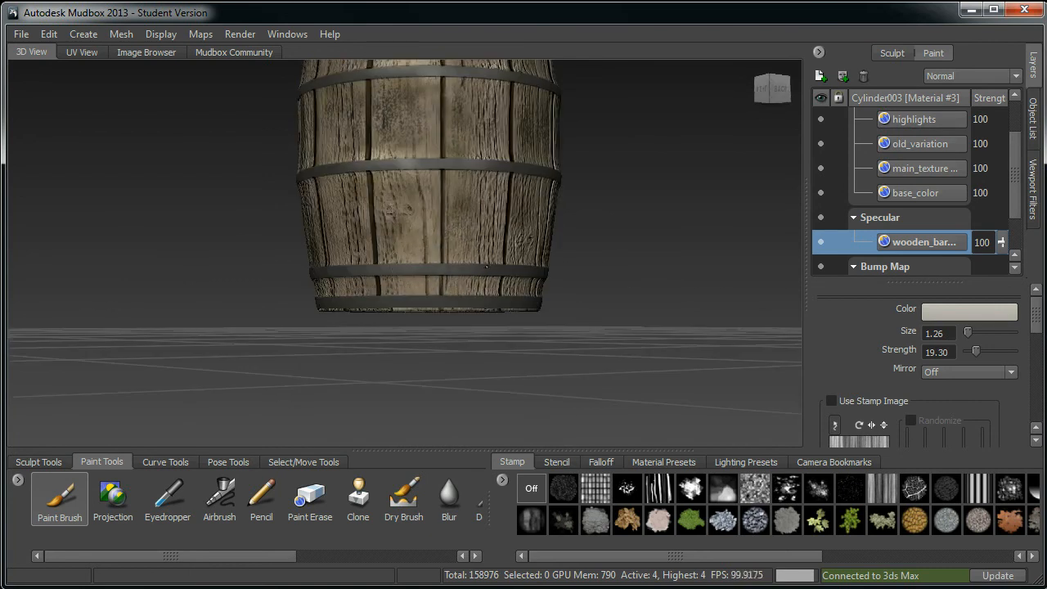
pyautogui.keyDown('alt'); pyautogui.moveTo(573, 255); pyautogui.dragTo(497, 270); pyautogui.keyUp('alt')
pyautogui.keyDown('alt'); pyautogui.moveTo(643, 266); pyautogui.dragTo(419, 282); pyautogui.keyUp('alt')
pyautogui.keyDown('alt'); pyautogui.moveTo(652, 275); pyautogui.dragTo(508, 273); pyautogui.keyUp('alt')
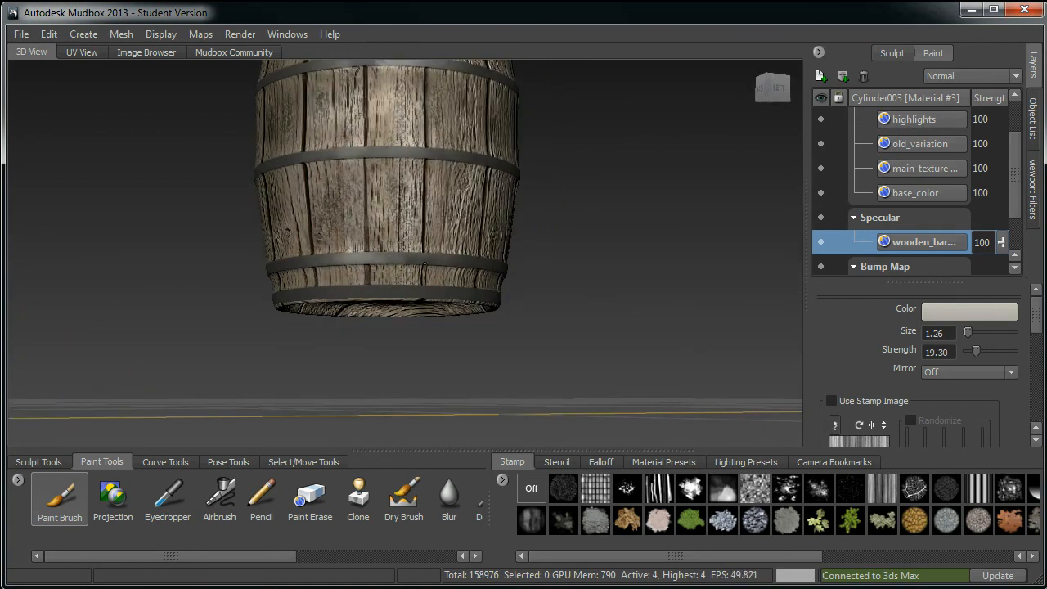
pyautogui.keyDown('alt'); pyautogui.moveTo(583, 268); pyautogui.dragTo(441, 271); pyautogui.keyUp('alt')
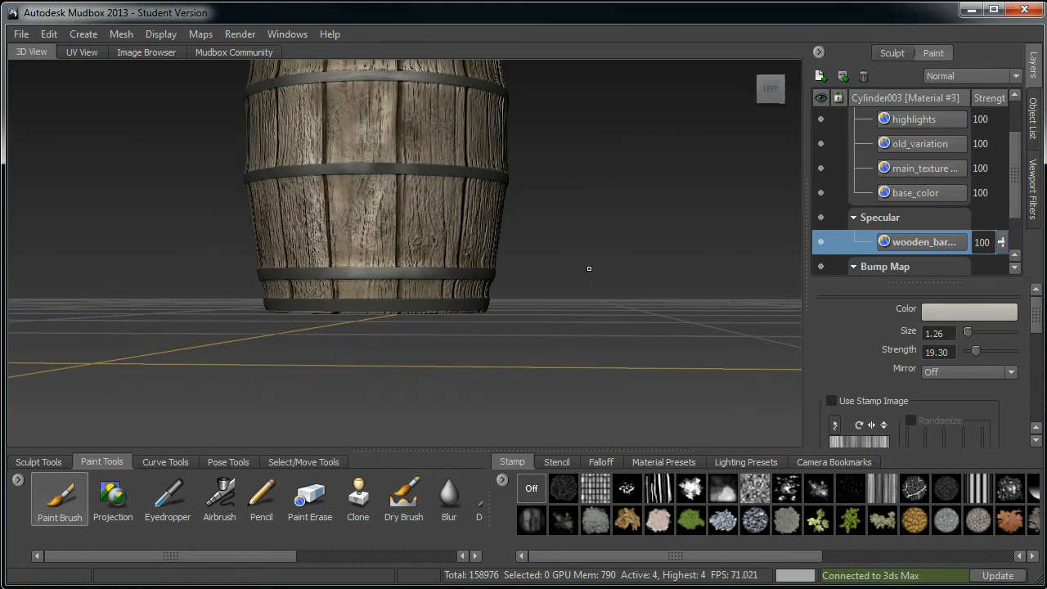
pyautogui.keyDown('alt'); pyautogui.moveTo(516, 258); pyautogui.dragTo(410, 274); pyautogui.keyUp('alt')
pyautogui.keyDown('alt'); pyautogui.moveTo(536, 274); pyautogui.dragTo(491, 274); pyautogui.keyUp('alt')
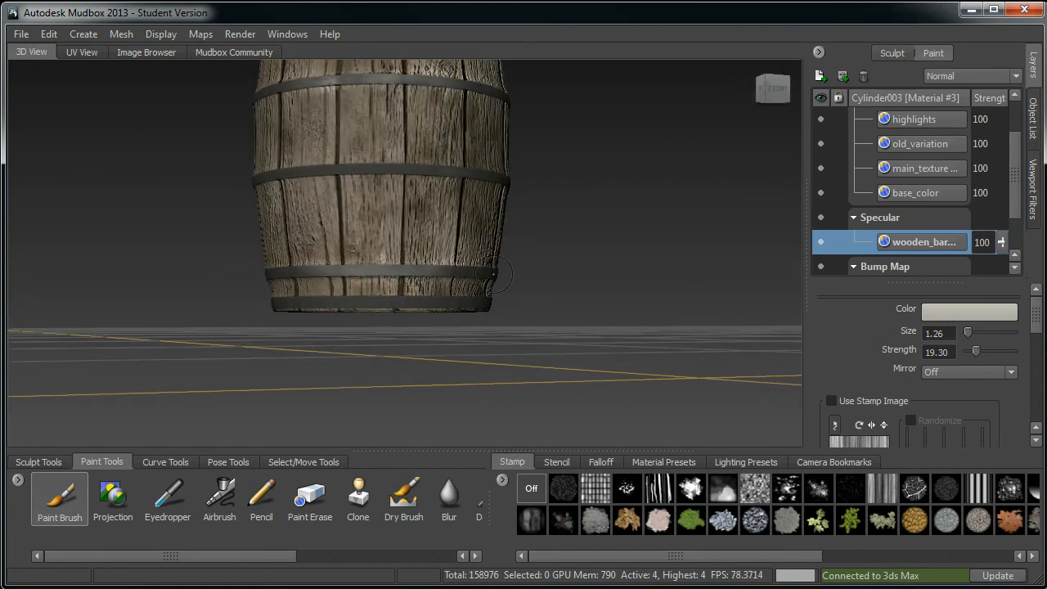
# Step: Paint specular strokes on the bottom band and base edge of the barrel
pyautogui.keyDown('alt'); pyautogui.moveTo(405, 298); pyautogui.dragTo(448, 293); pyautogui.keyUp('alt')
pyautogui.moveTo(358, 292); pyautogui.dragTo(445, 289)
pyautogui.keyDown('alt'); pyautogui.moveTo(571, 301); pyautogui.dragTo(495, 287); pyautogui.keyUp('alt')
pyautogui.moveTo(368, 283); pyautogui.dragTo(464, 280)
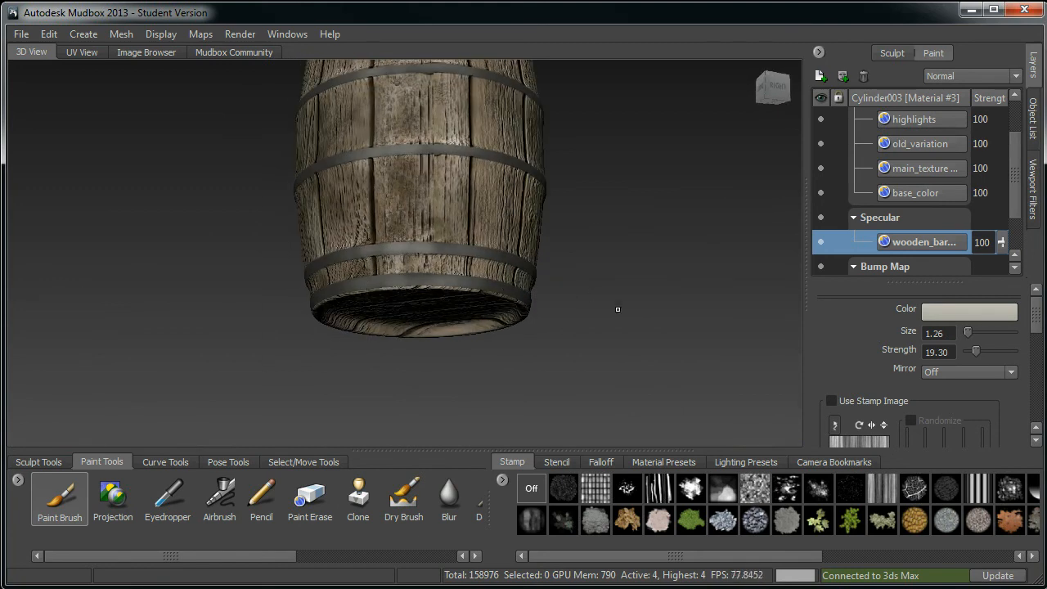
pyautogui.keyDown('alt'); pyautogui.moveTo(592, 296); pyautogui.dragTo(515, 288); pyautogui.keyUp('alt')
pyautogui.moveTo(390, 280); pyautogui.dragTo(486, 278)
pyautogui.keyDown('alt'); pyautogui.moveTo(573, 288); pyautogui.dragTo(501, 284); pyautogui.keyUp('alt')
pyautogui.moveTo(423, 276); pyautogui.dragTo(465, 278)
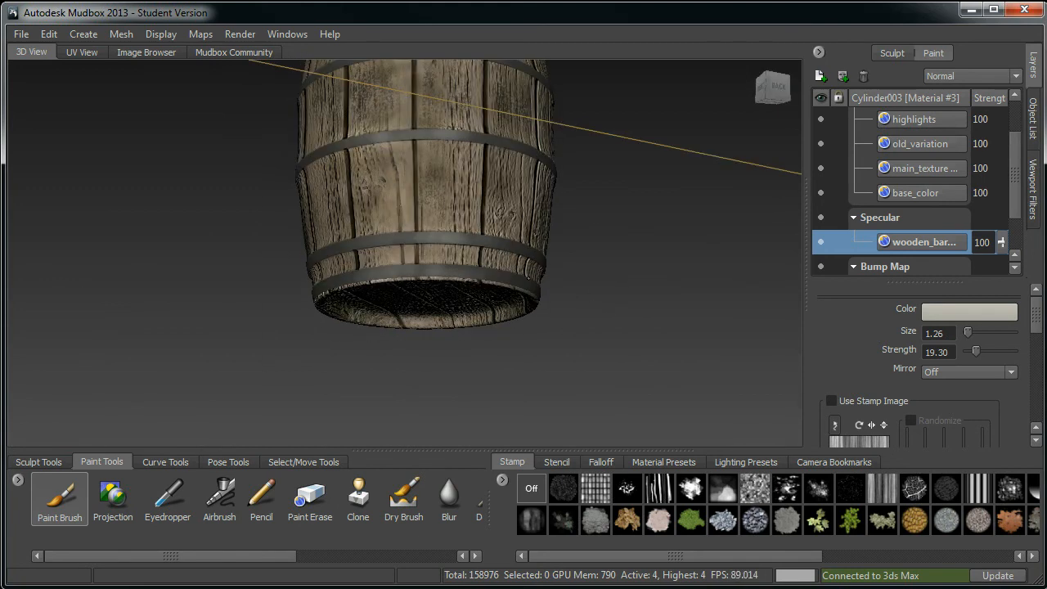
pyautogui.keyDown('alt'); pyautogui.moveTo(573, 270); pyautogui.dragTo(576, 306); pyautogui.keyUp('alt')
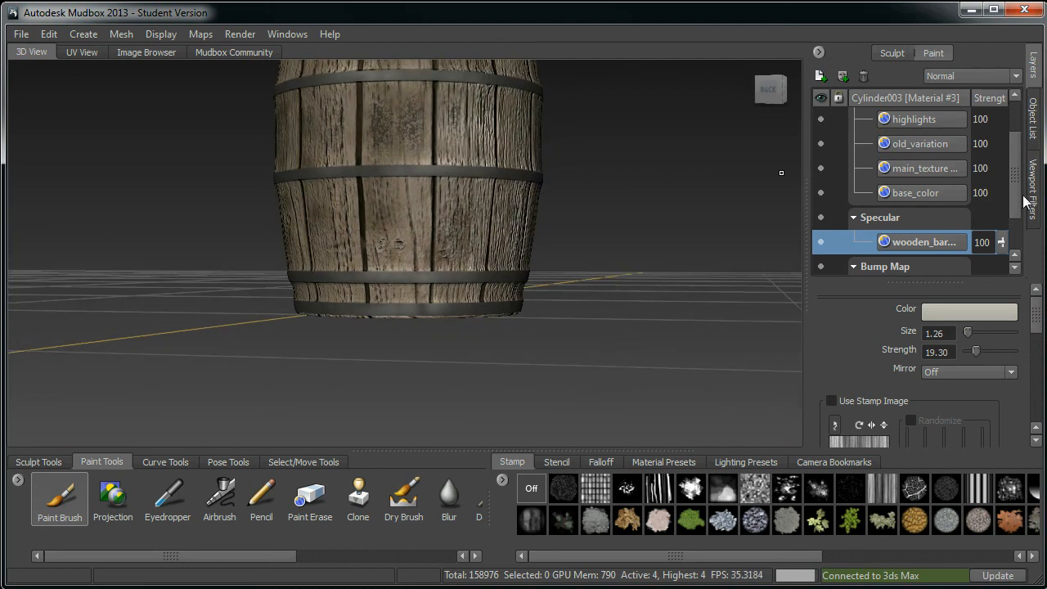
# Step: Hide the Bump Map channel in the layer list
pyautogui.scroll(-1, 1021, 200)
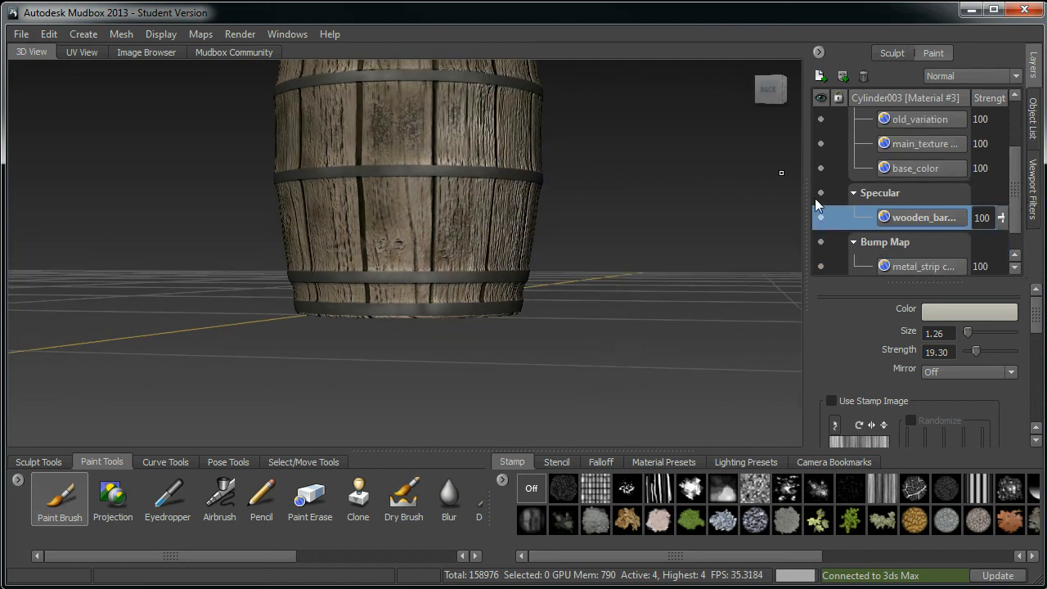
pyautogui.click(821, 241)
pyautogui.keyDown('alt'); pyautogui.moveTo(595, 293); pyautogui.dragTo(619, 262, button='middle'); pyautogui.keyUp('alt')
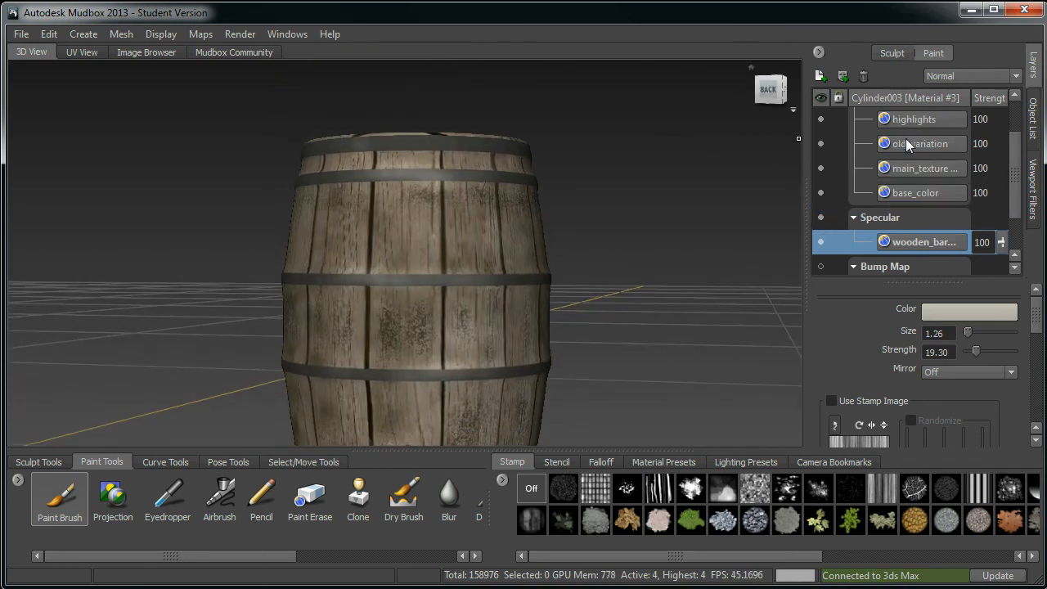
pyautogui.click(821, 118)
pyautogui.click(823, 118)
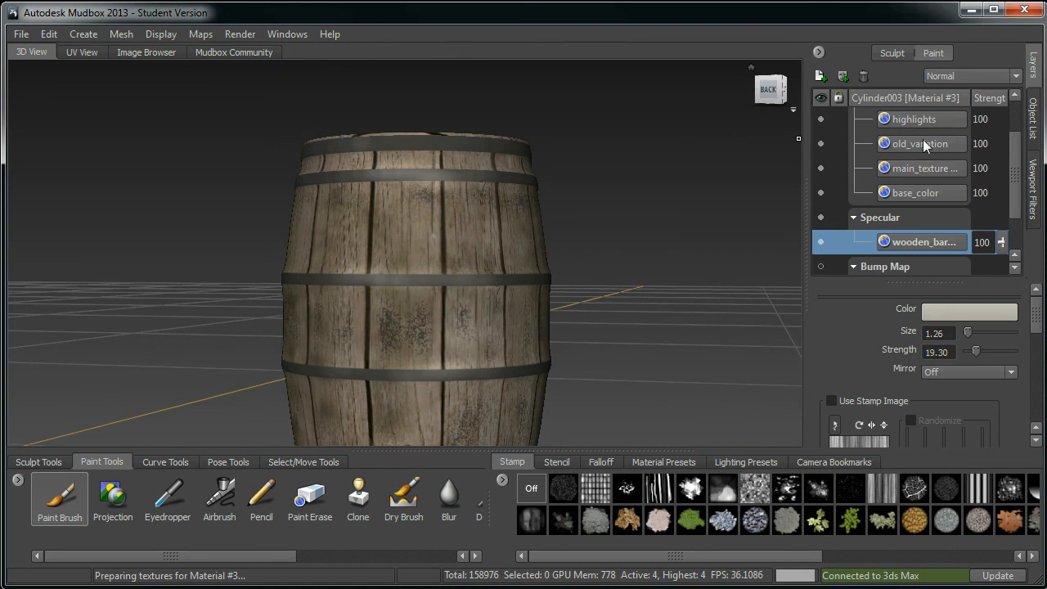
# Step: Hide the Diffuse channel to view the specular paint on its own
pyautogui.moveTo(1014, 175); pyautogui.dragTo(1015, 157)
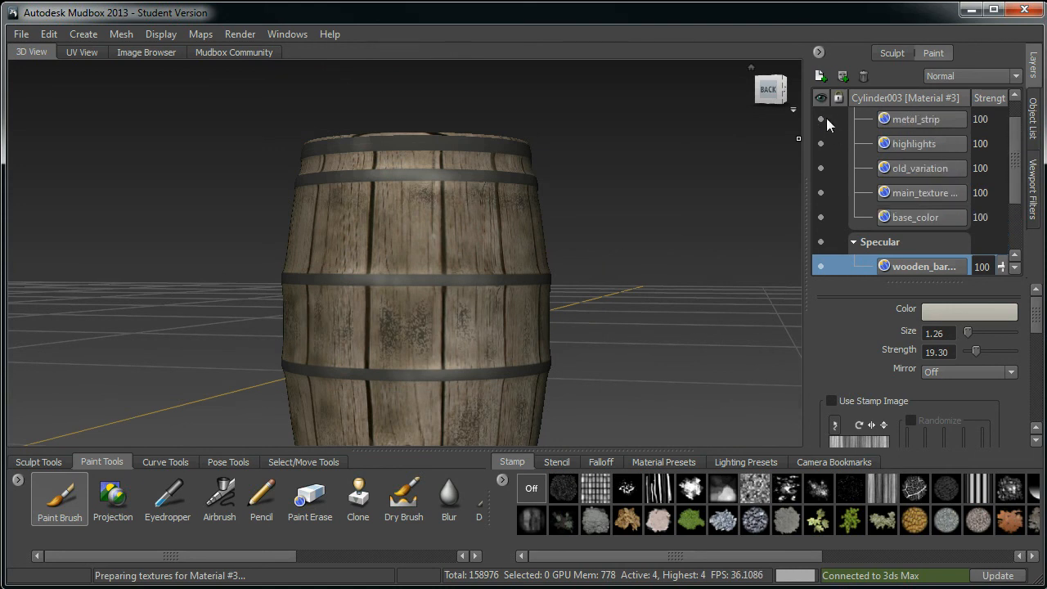
pyautogui.scroll(1, 1007, 132)
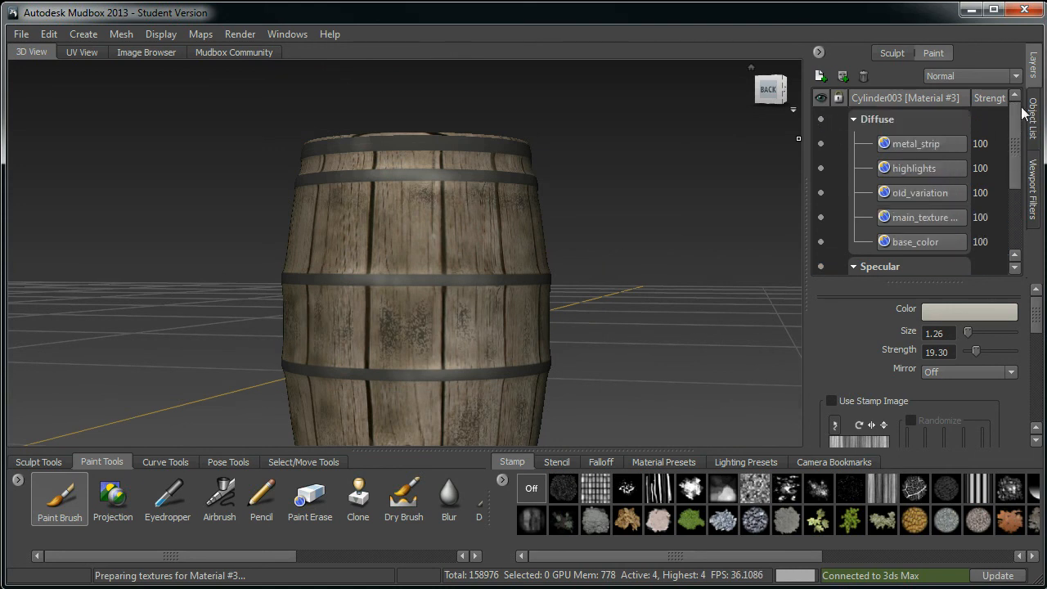
pyautogui.click(821, 118)
pyautogui.keyDown('alt'); pyautogui.moveTo(604, 224); pyautogui.dragTo(613, 232, button='middle'); pyautogui.keyUp('alt')
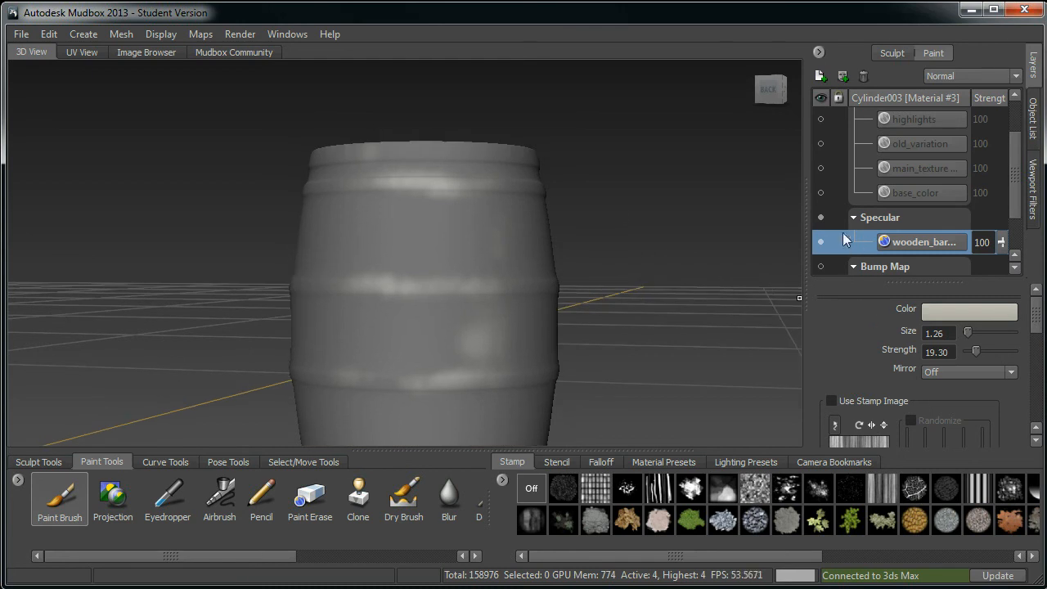
# Step: Hide the Specular channel as well
pyautogui.click(821, 218)
pyautogui.keyDown('alt'); pyautogui.moveTo(502, 245); pyautogui.dragTo(531, 281, button='right'); pyautogui.keyUp('alt')
pyautogui.keyDown('alt'); pyautogui.moveTo(531, 280); pyautogui.dragTo(392, 323); pyautogui.keyUp('alt')
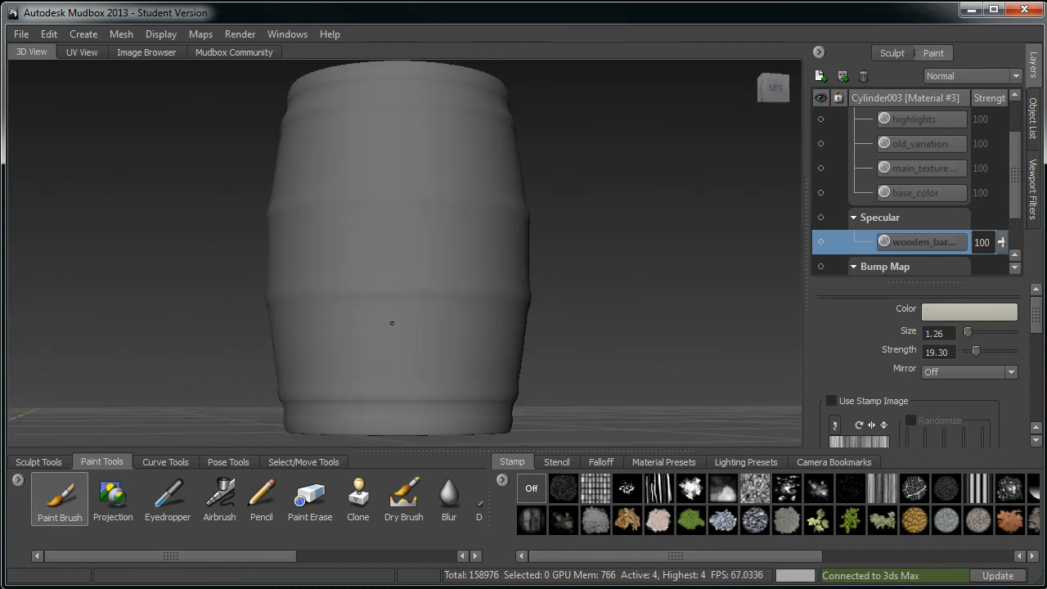
# Step: Show the Bump Map and Diffuse channels again on the barrel
pyautogui.click(821, 267)
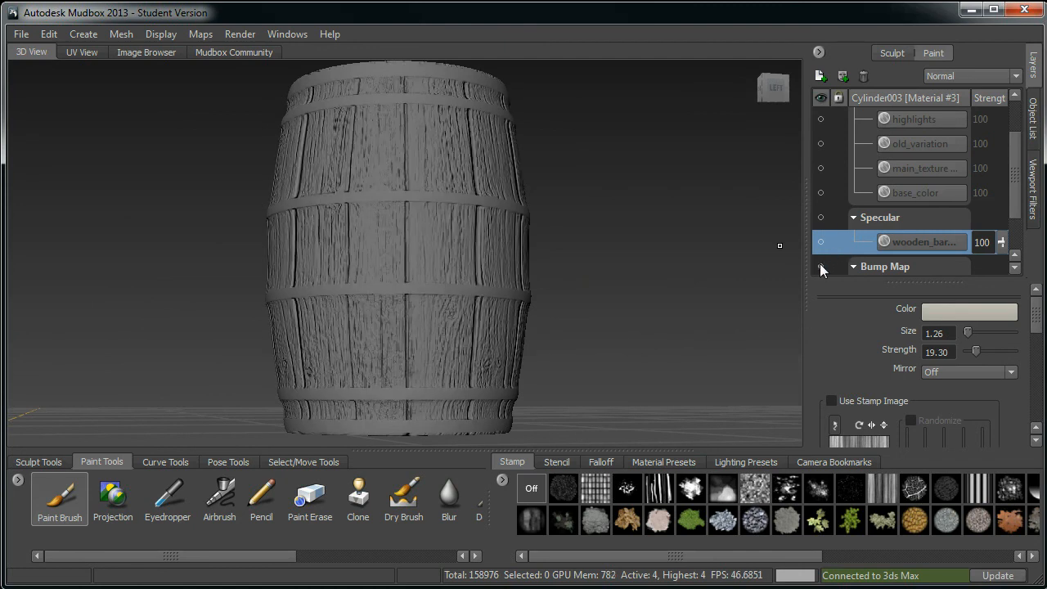
pyautogui.keyDown('alt'); pyautogui.moveTo(524, 297); pyautogui.dragTo(546, 269, button='right'); pyautogui.keyUp('alt')
pyautogui.keyDown('alt'); pyautogui.moveTo(598, 180); pyautogui.dragTo(607, 227); pyautogui.keyUp('alt')
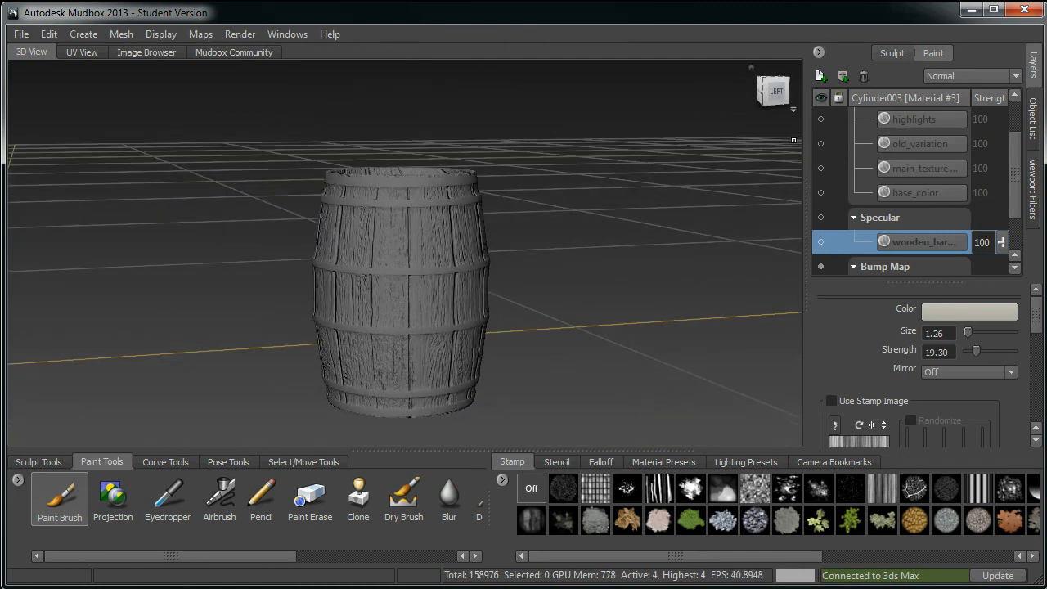
pyautogui.moveTo(1015, 145); pyautogui.dragTo(1017, 121)
pyautogui.click(821, 119)
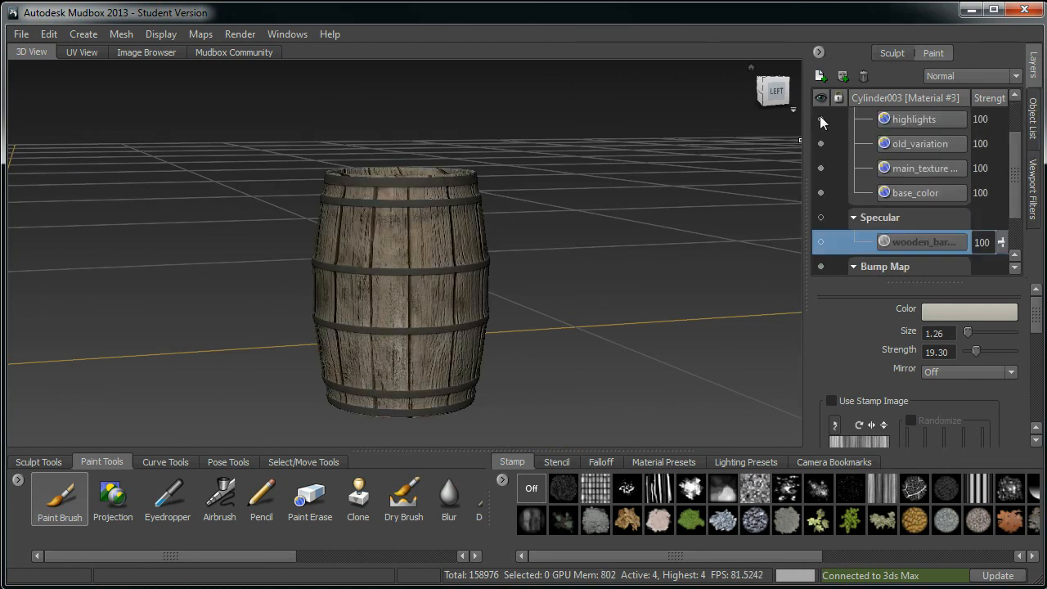